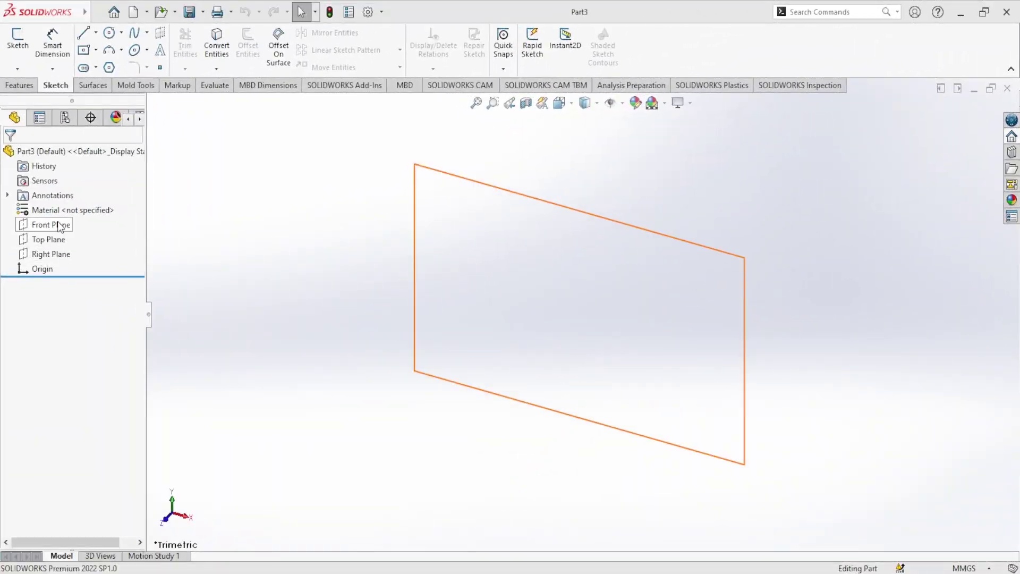
Step: Select the Front Plane in Part3's design tree as the sketch plane
click(60, 226)
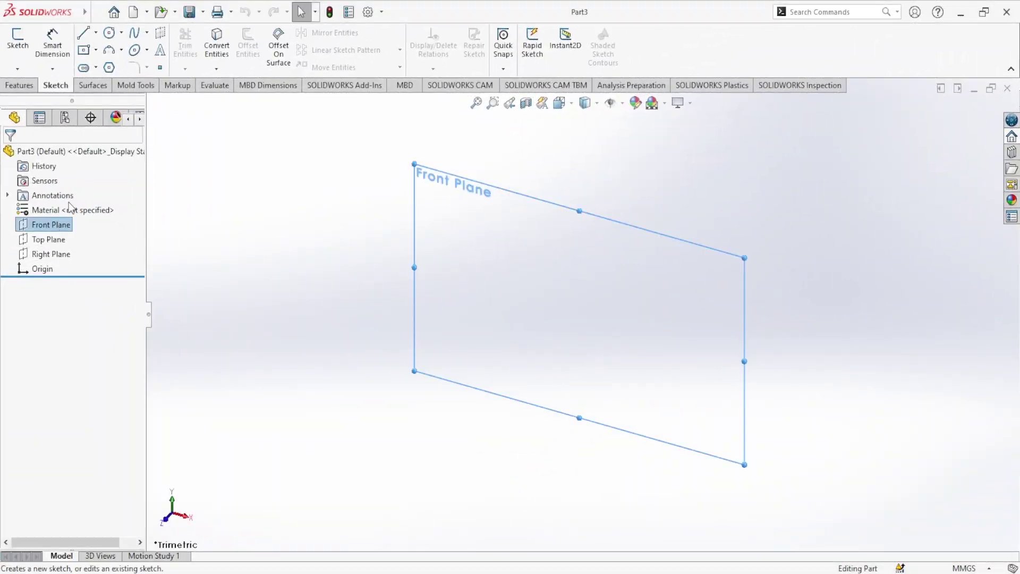
Step: Draw a vertical line upward from the origin in a new Front Plane sketch
click(68, 210)
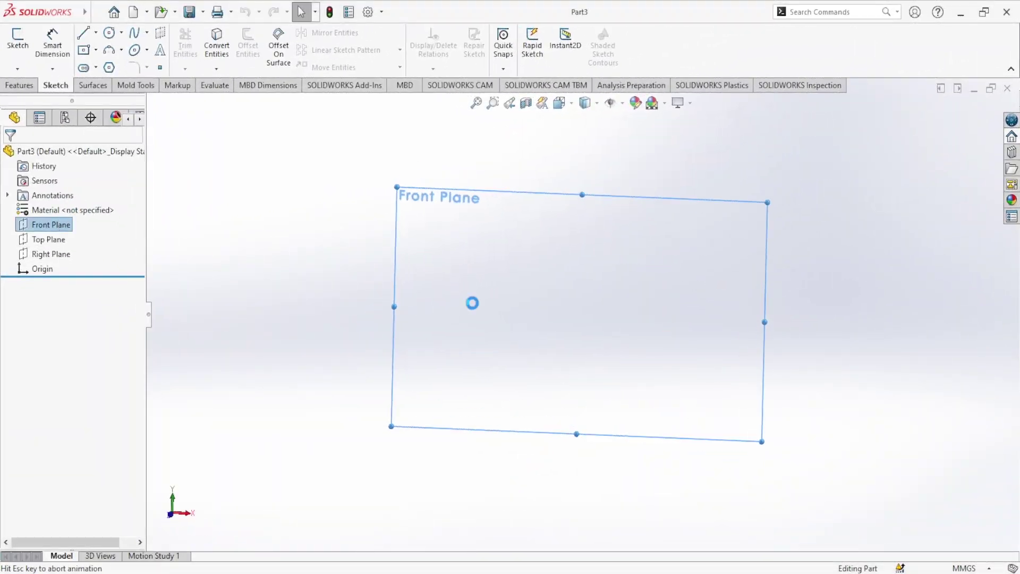
click(83, 34)
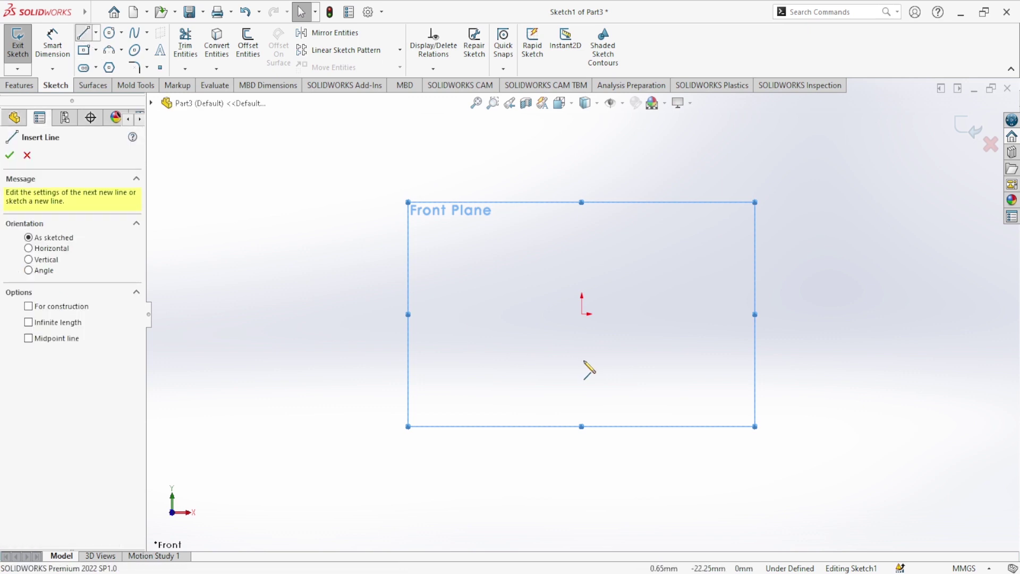
click(583, 315)
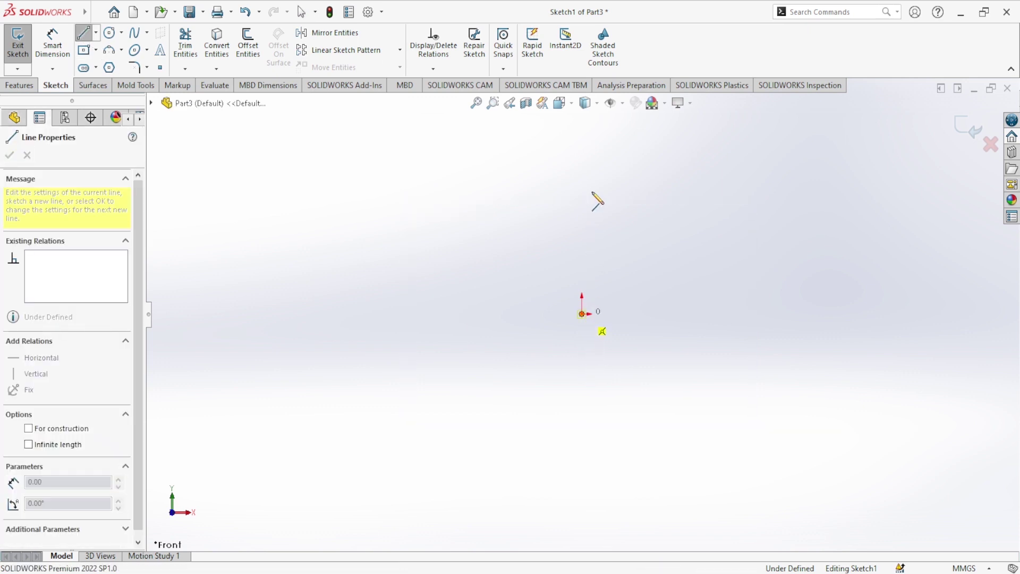
click(599, 155)
key(Escape)
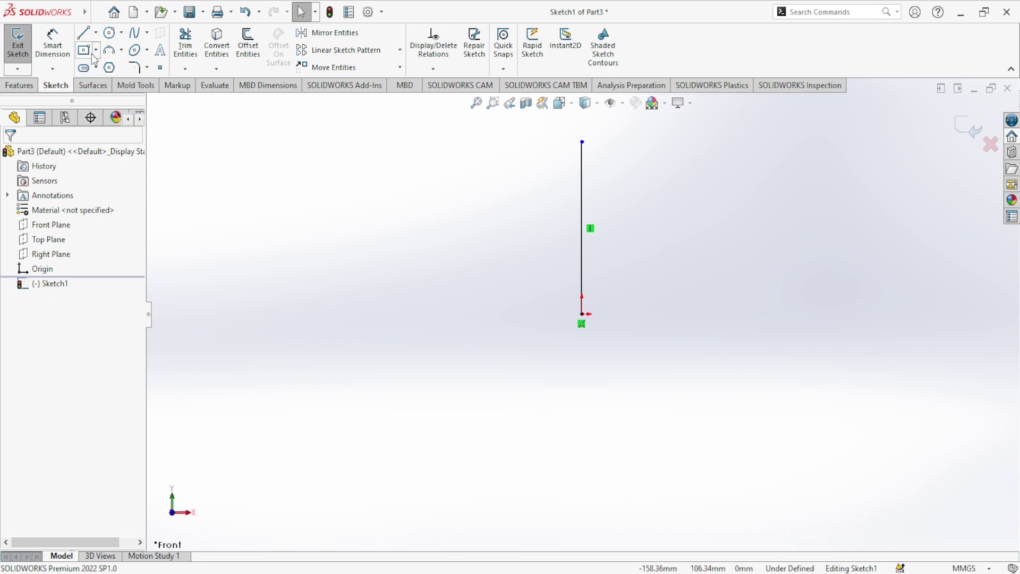
Step: Dimension the vertical line to 100 mm and exit Sketch1
click(62, 50)
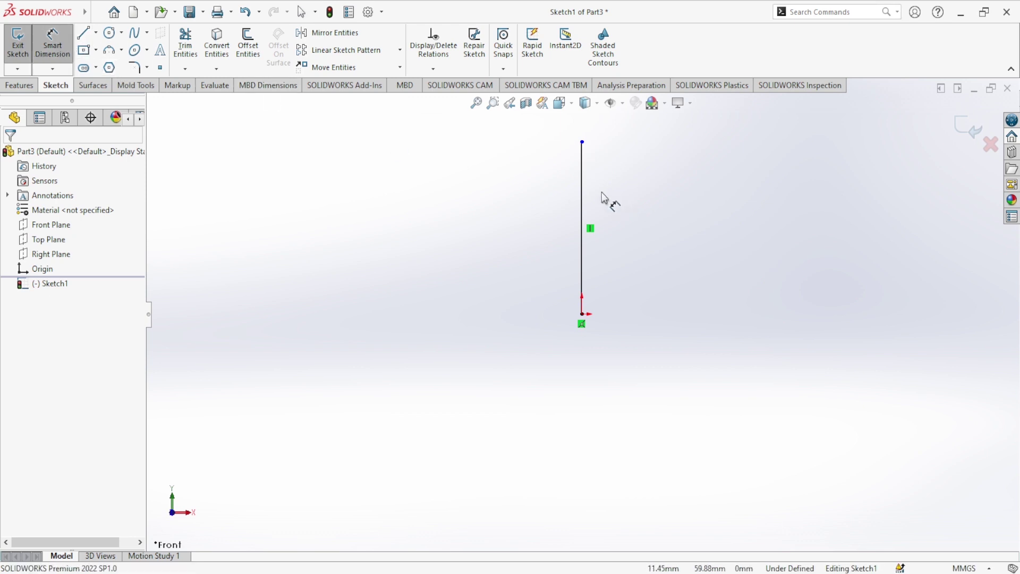
click(583, 184)
click(631, 197)
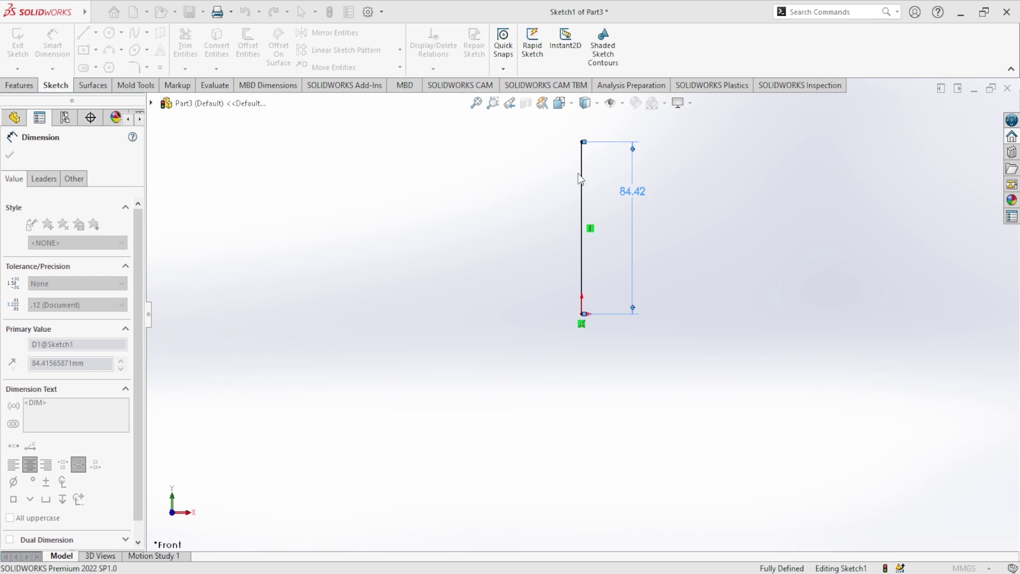
text(100)
key(Return)
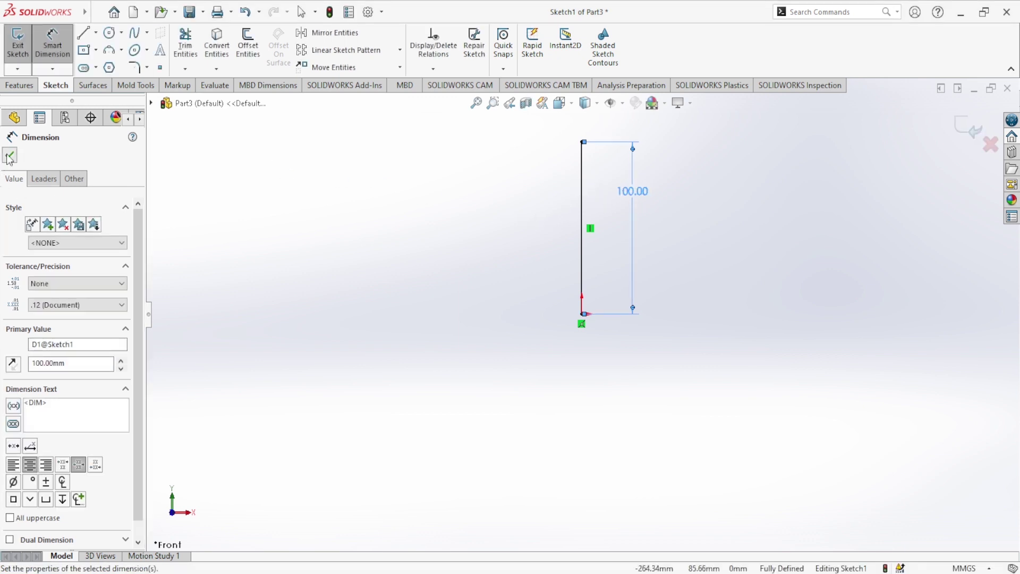
click(9, 157)
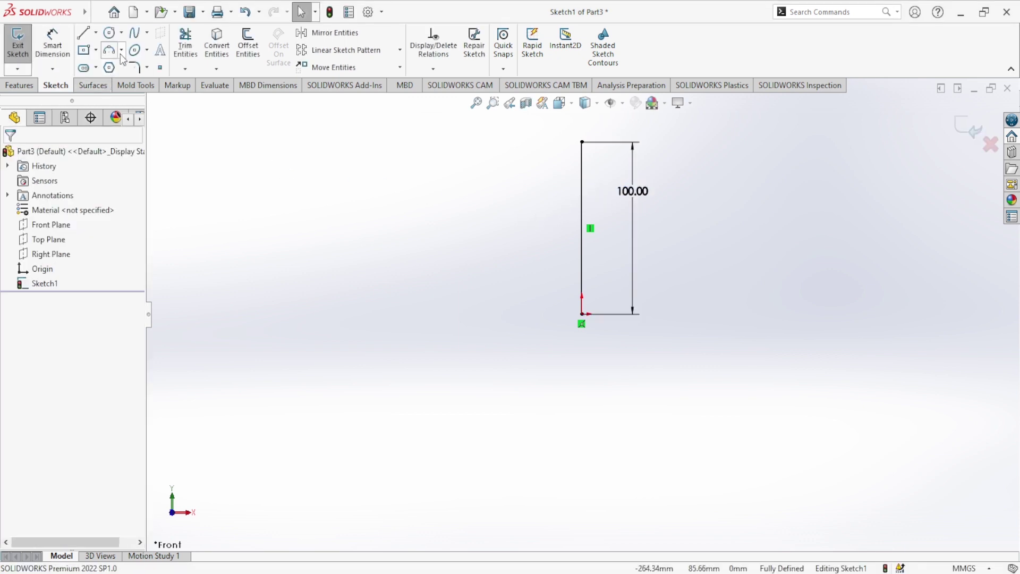
click(967, 130)
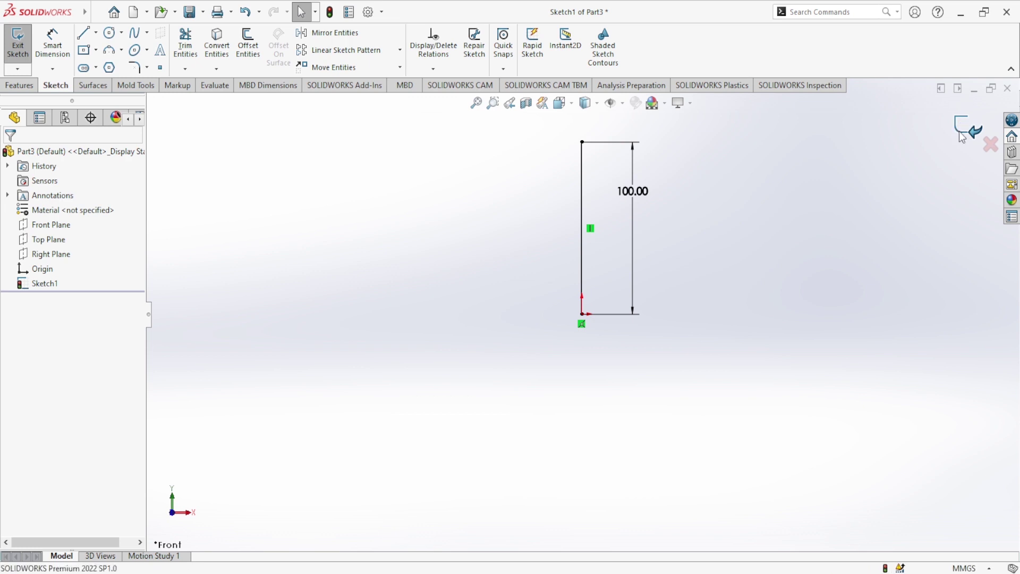
Step: Draw a circle left of the origin in a new Front Plane sketch
click(51, 225)
click(155, 219)
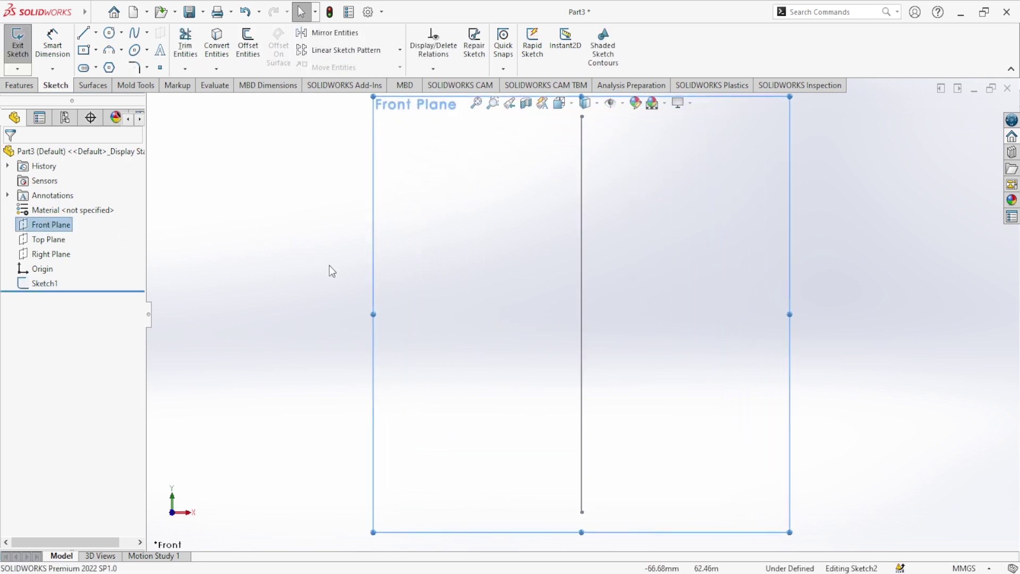
click(110, 32)
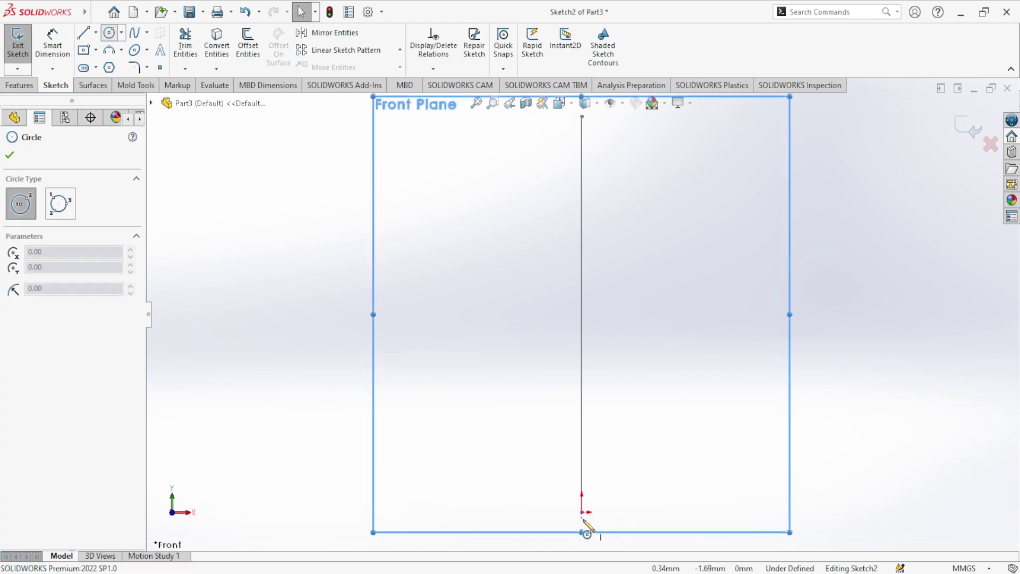
click(429, 512)
click(440, 523)
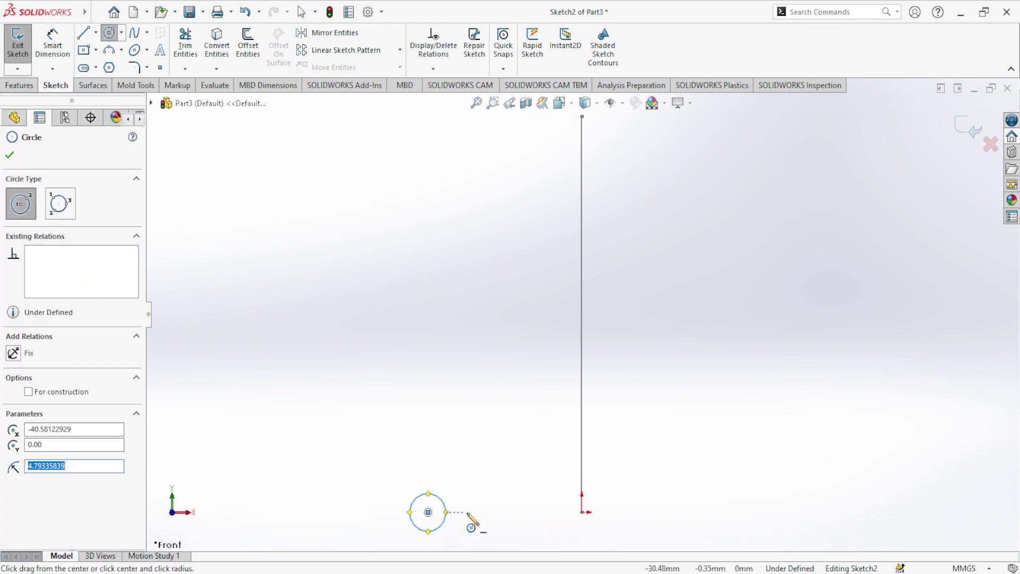
key(Escape)
Step: Dimension the circle to 8 mm diameter and make its centre horizontal with the origin
click(53, 45)
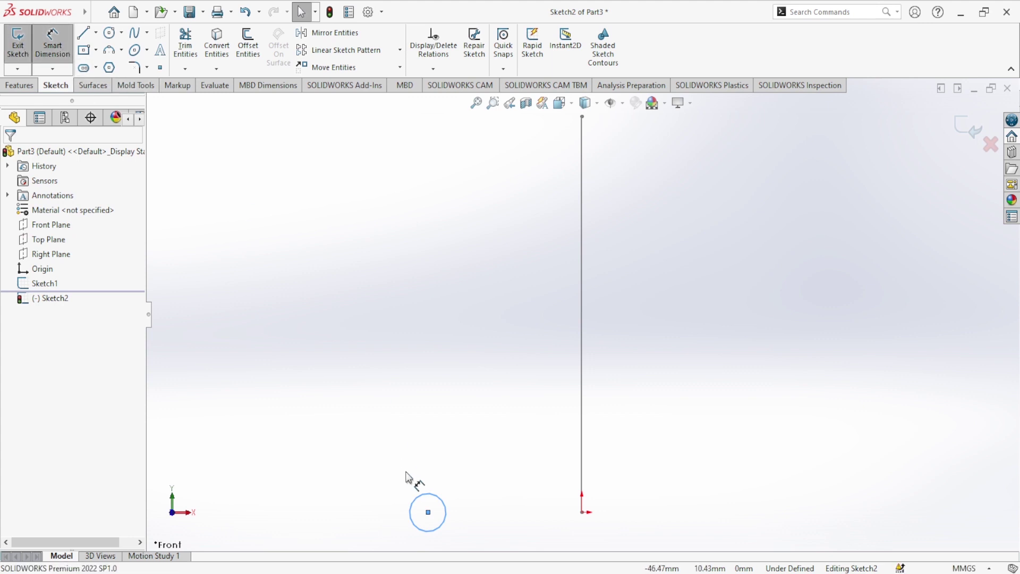
click(432, 495)
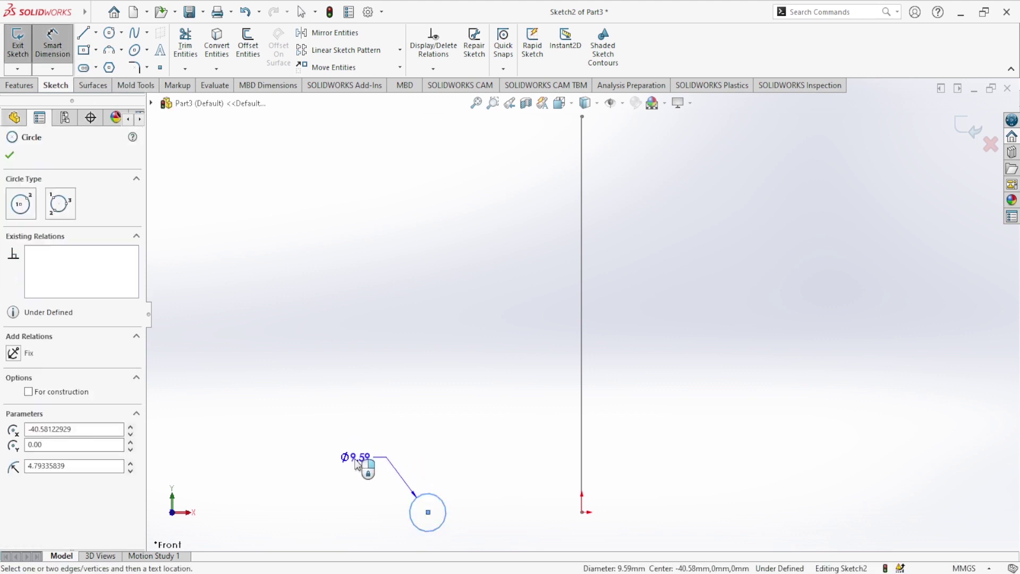
click(367, 467)
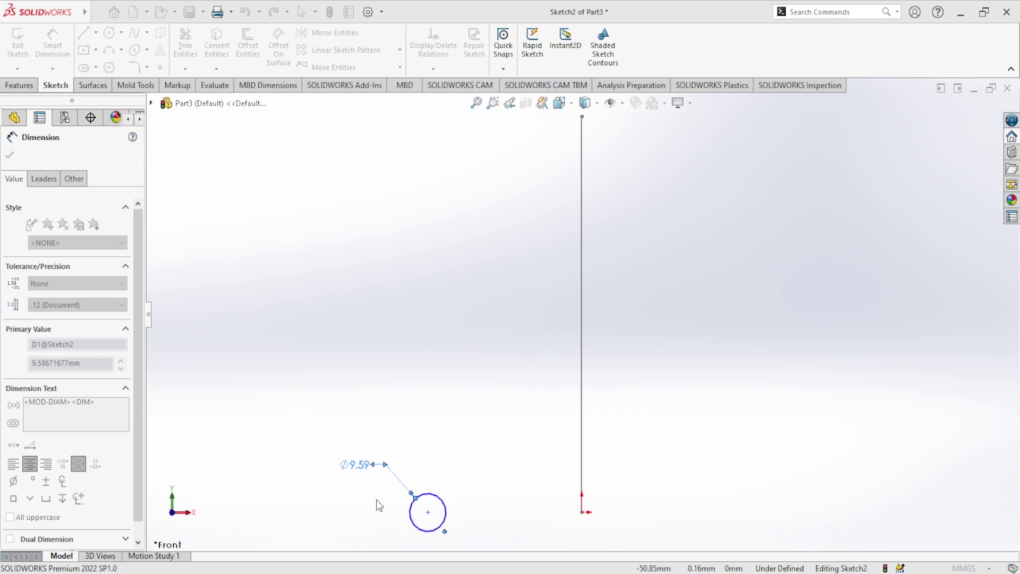
key(Return)
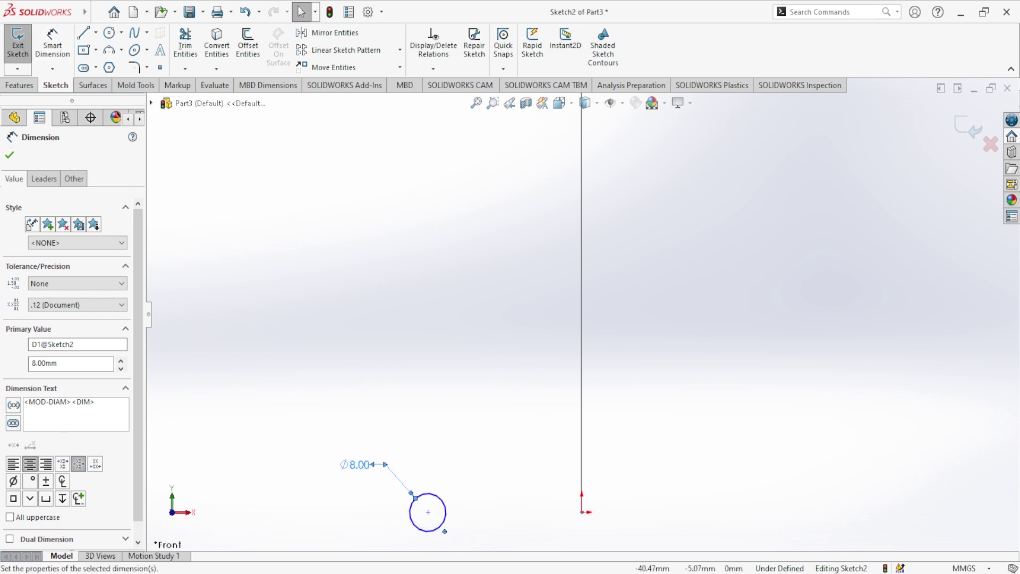
click(428, 512)
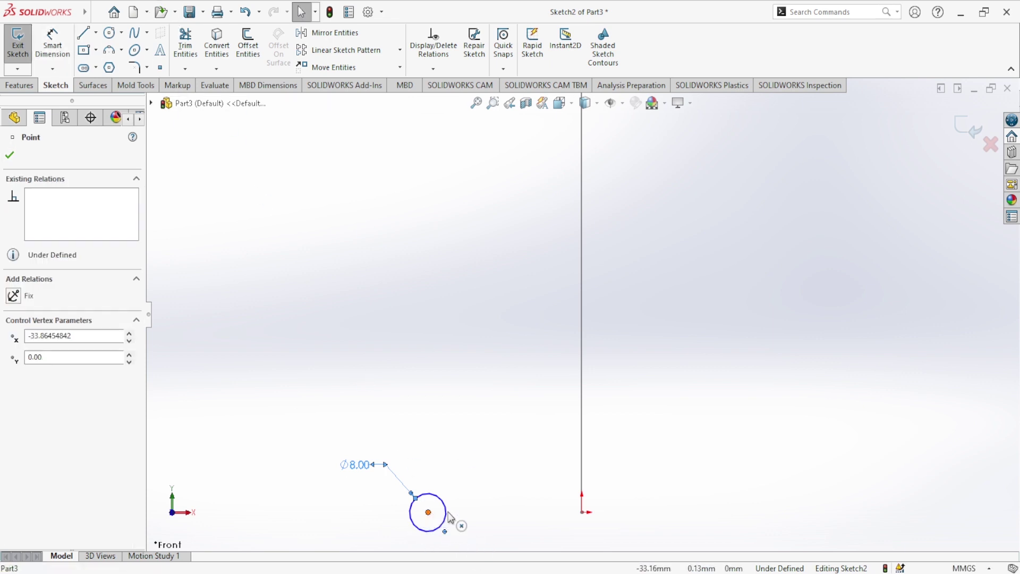
ctrl+click(583, 514)
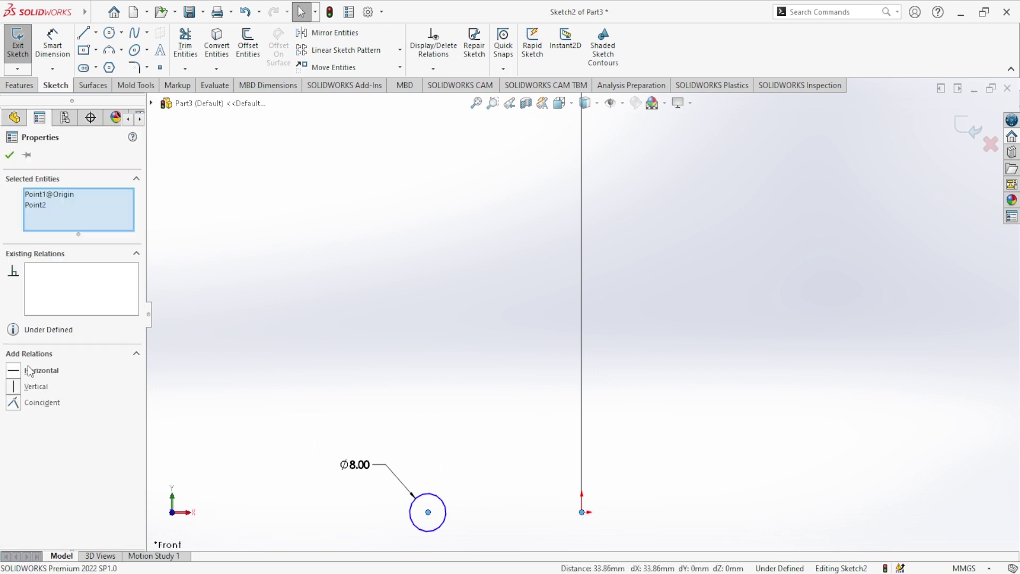
click(17, 372)
Step: Dimension the circle centre 25 mm from the origin
click(53, 45)
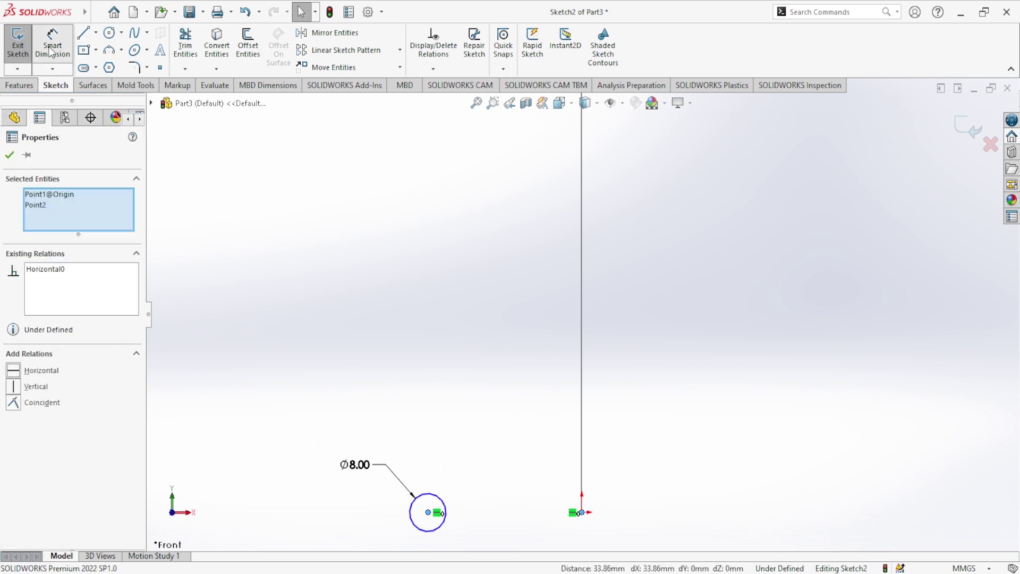
click(429, 514)
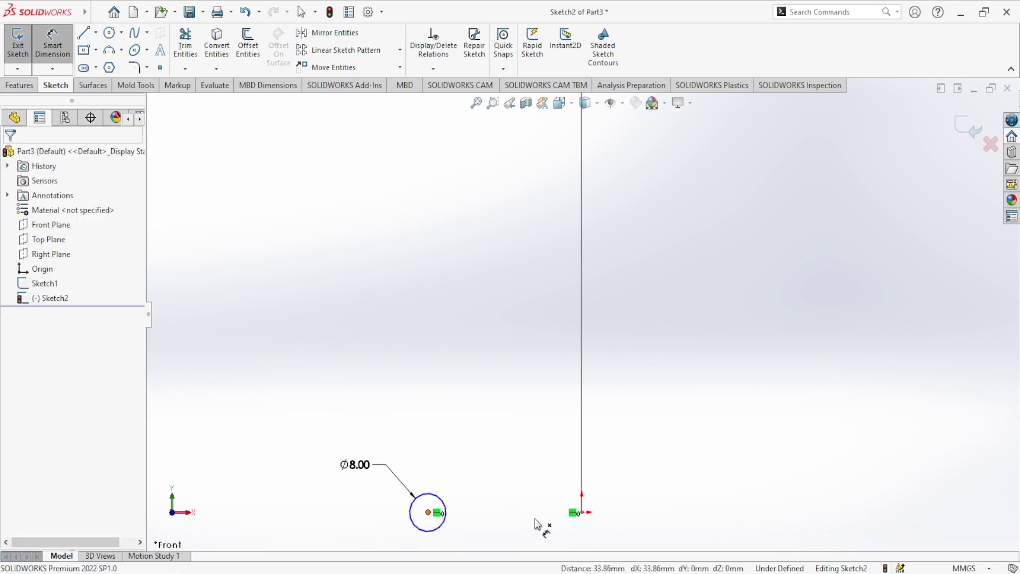
click(582, 513)
click(500, 457)
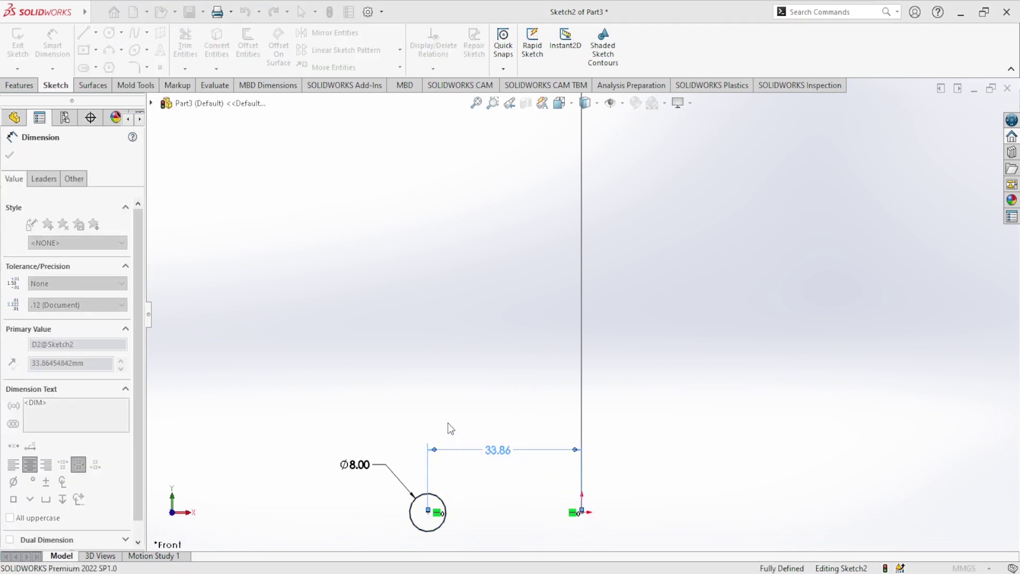
text(25)
key(Return)
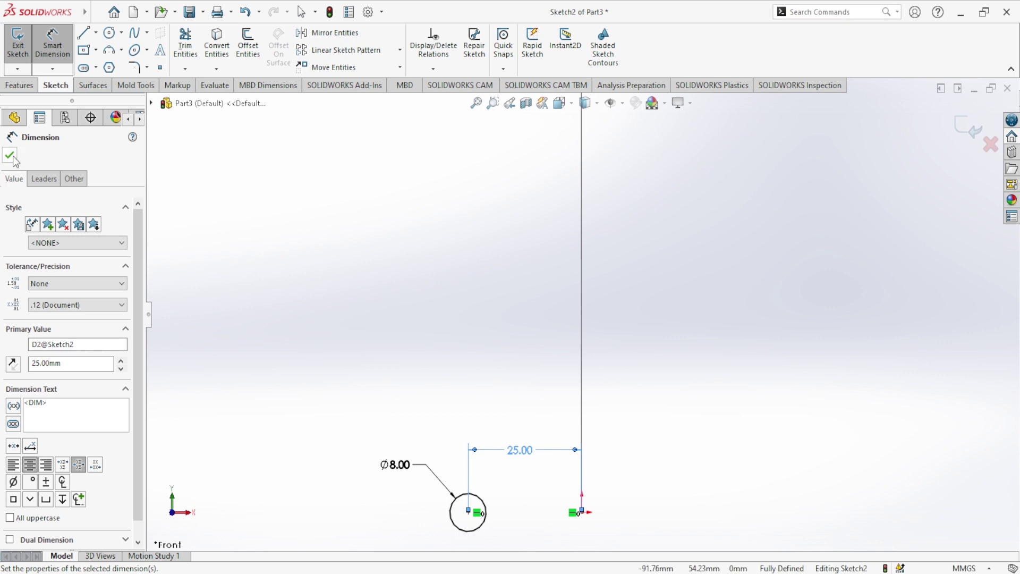
click(10, 155)
key(Escape)
key(Escape)
scroll(625, 329, down, 2)
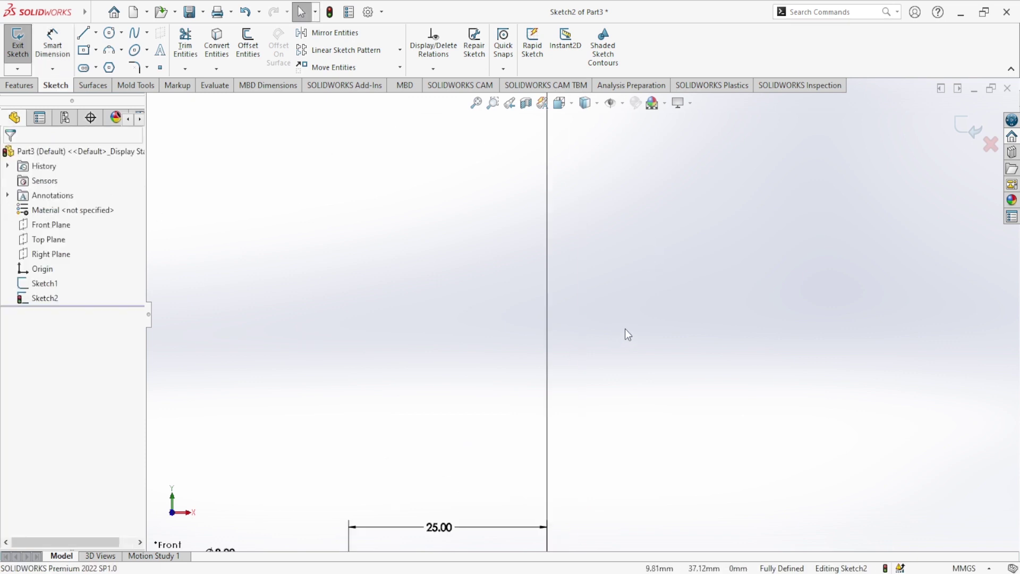
scroll(626, 324, up, 5)
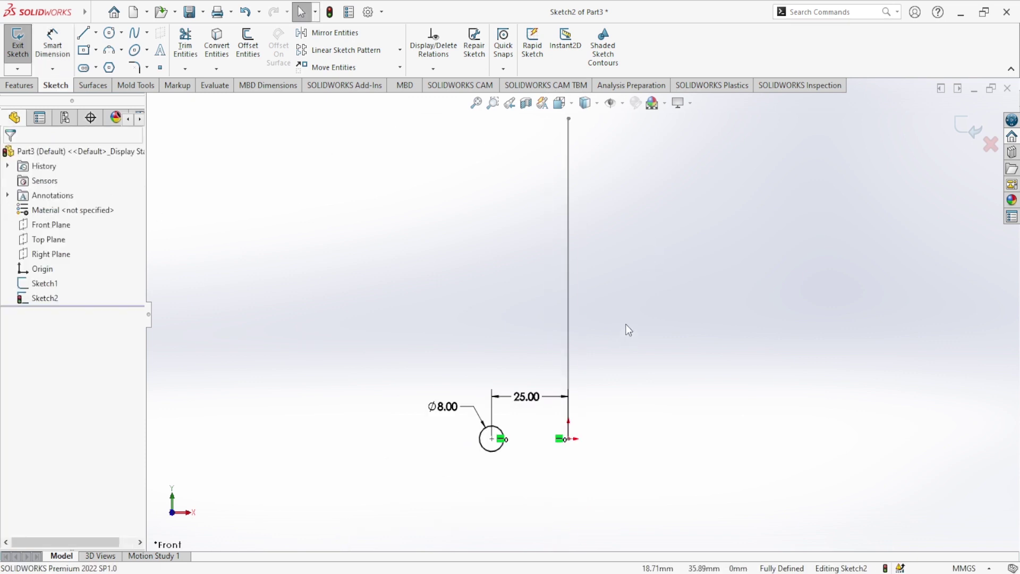
click(18, 88)
Step: Sweep the 8 mm circle along the 100 mm line with a 10-revolution profile twist
click(120, 32)
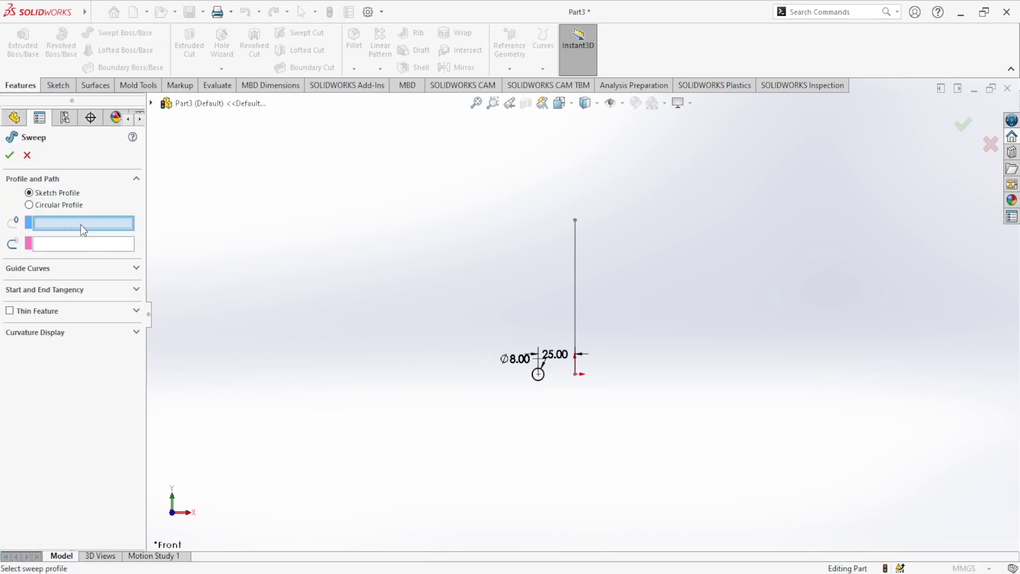
click(543, 381)
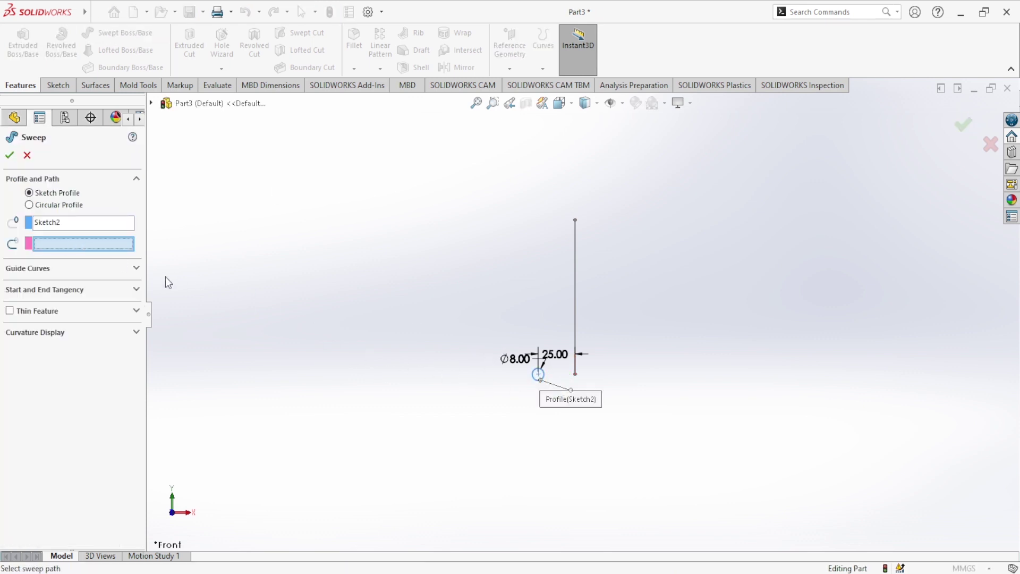
click(576, 265)
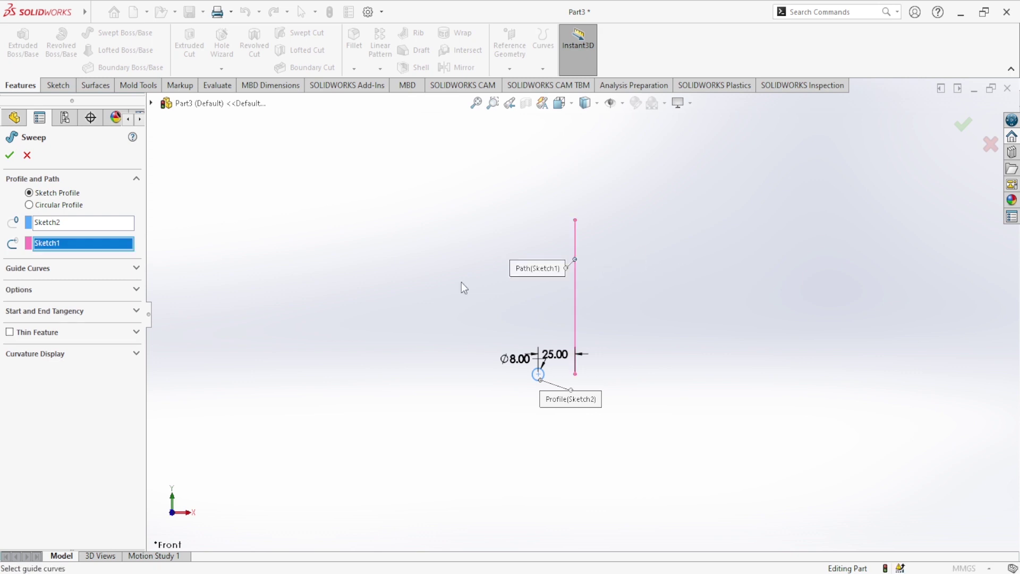
click(138, 290)
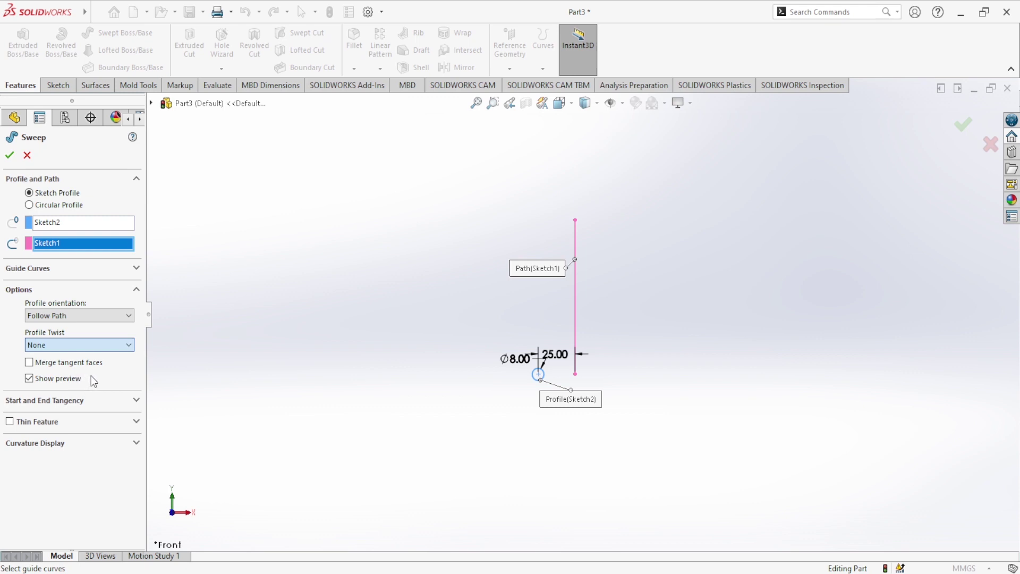
key(Down)
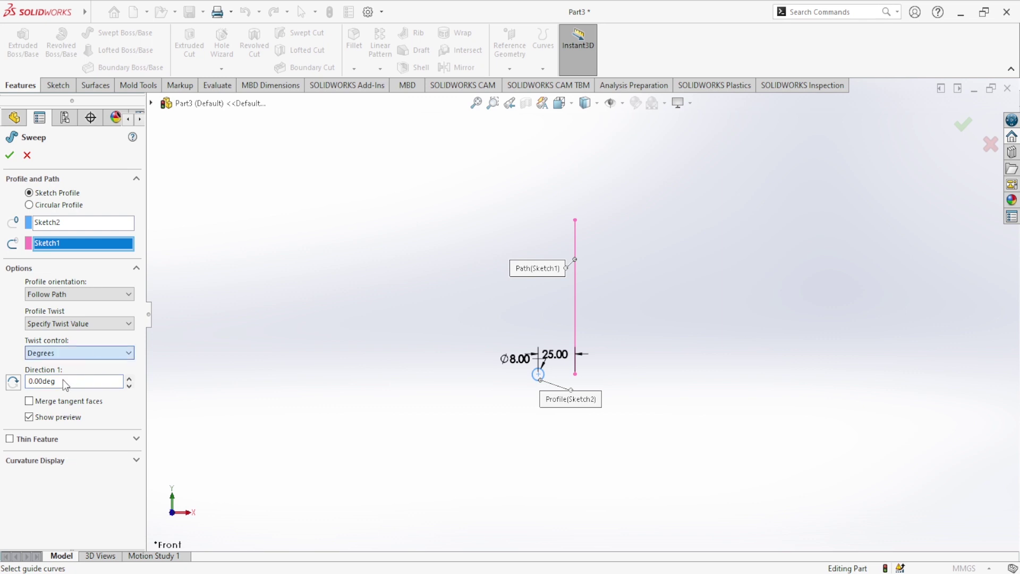
key(Down)
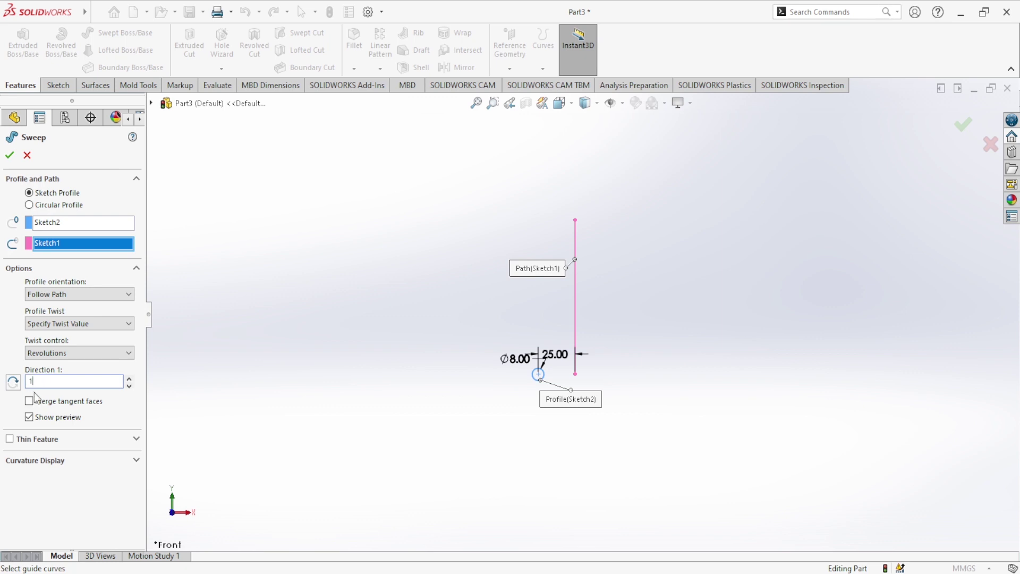
key(Return)
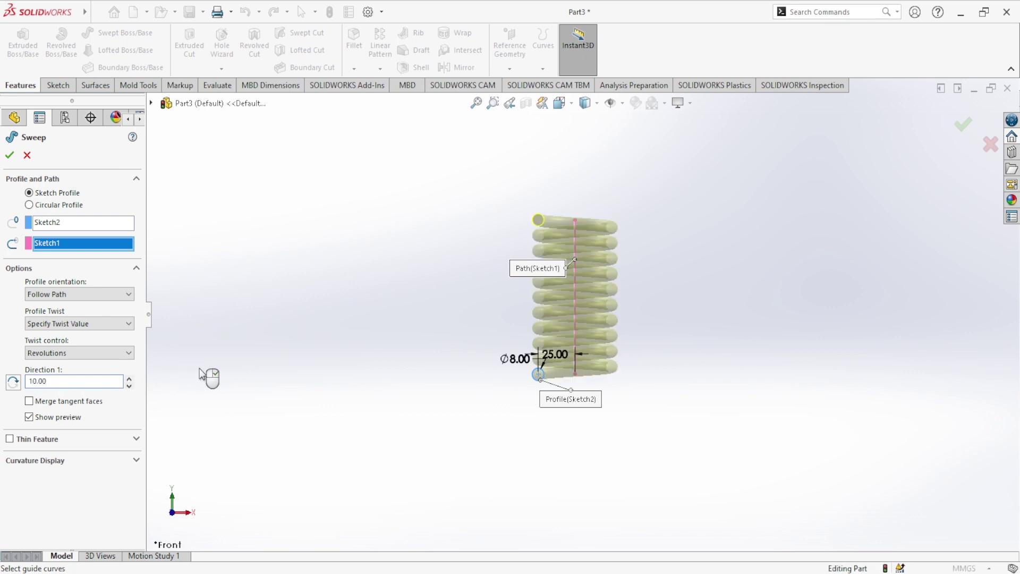
middle_drag(357, 364, 350, 365)
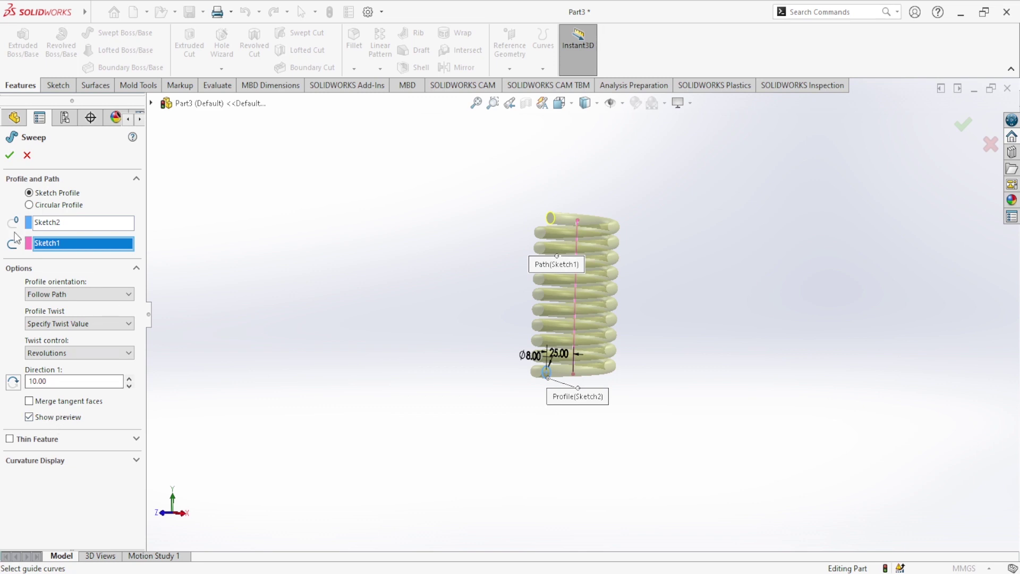
click(8, 158)
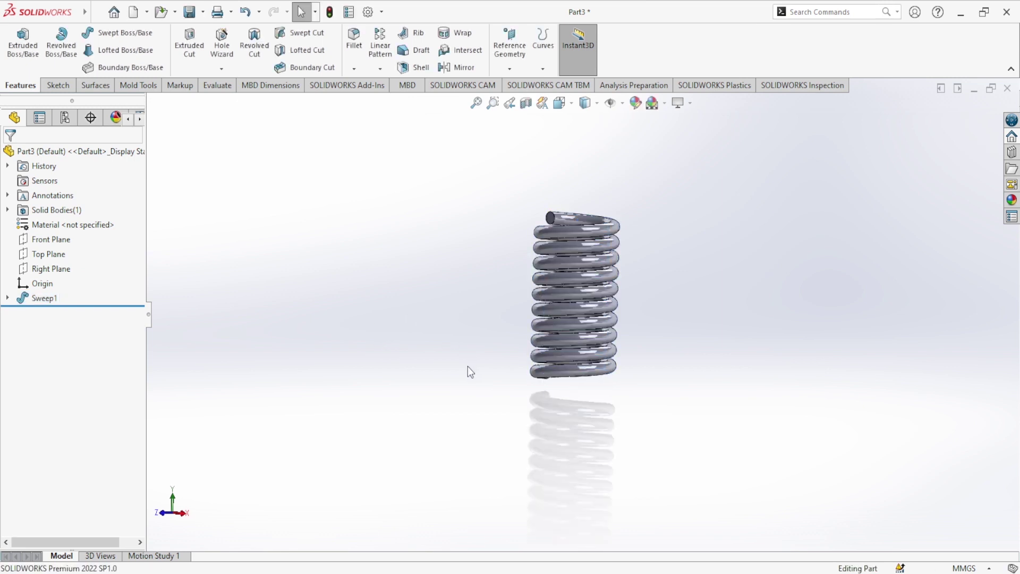
Step: Apply the Metal > Steel > polished steel appearance to the Sweep1 coil
mouse_move(468, 366)
middle_down()
mouse_move(420, 413)
mouse_move(501, 356)
middle_up()
key(Escape)
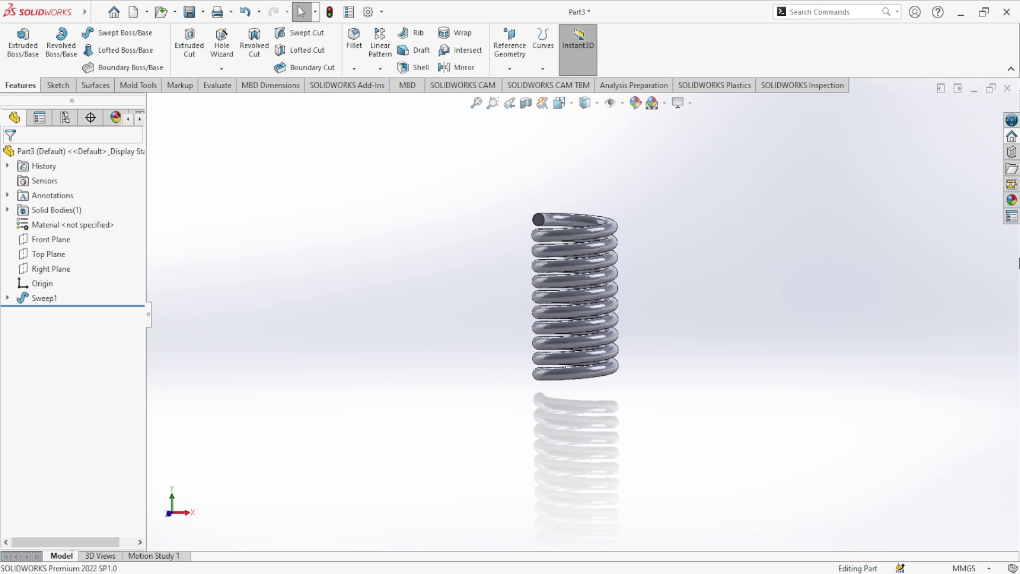
click(1012, 199)
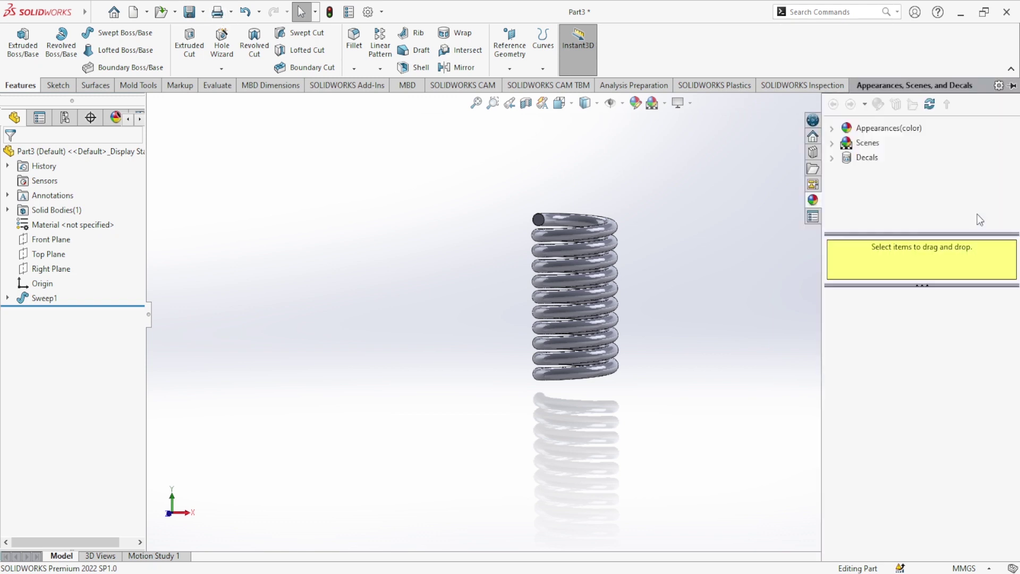
double_click(885, 128)
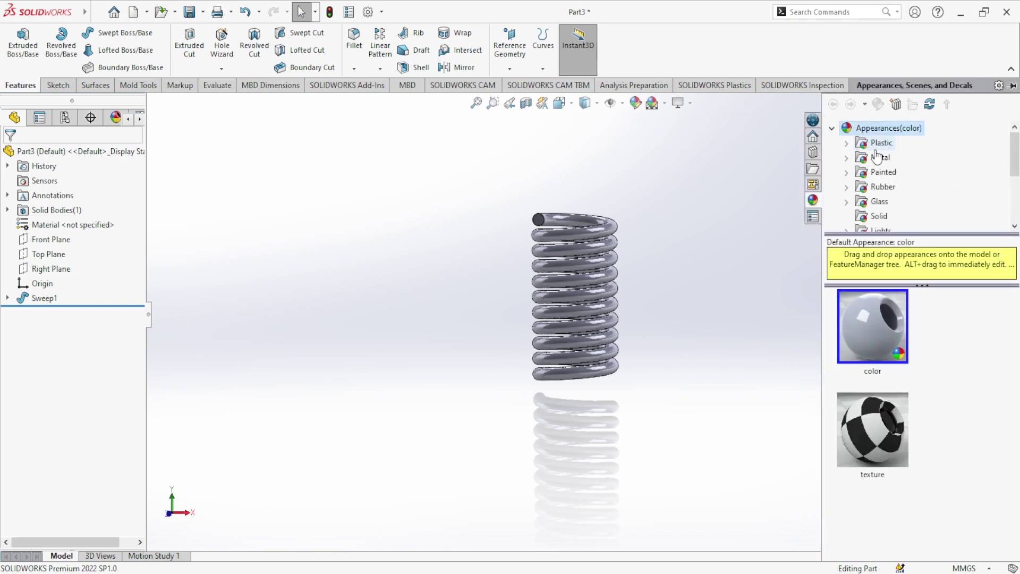
double_click(881, 158)
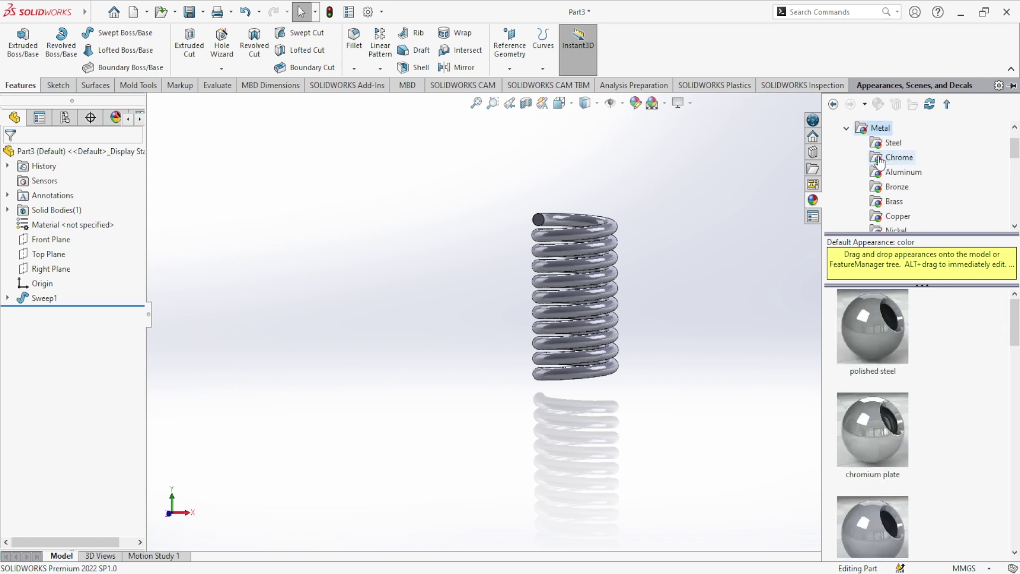
click(894, 143)
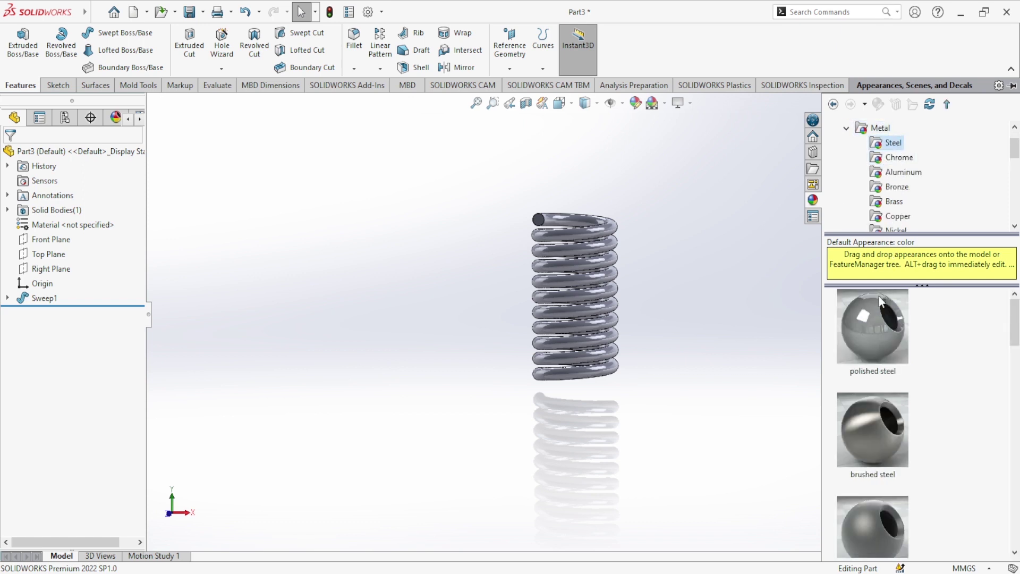
double_click(876, 319)
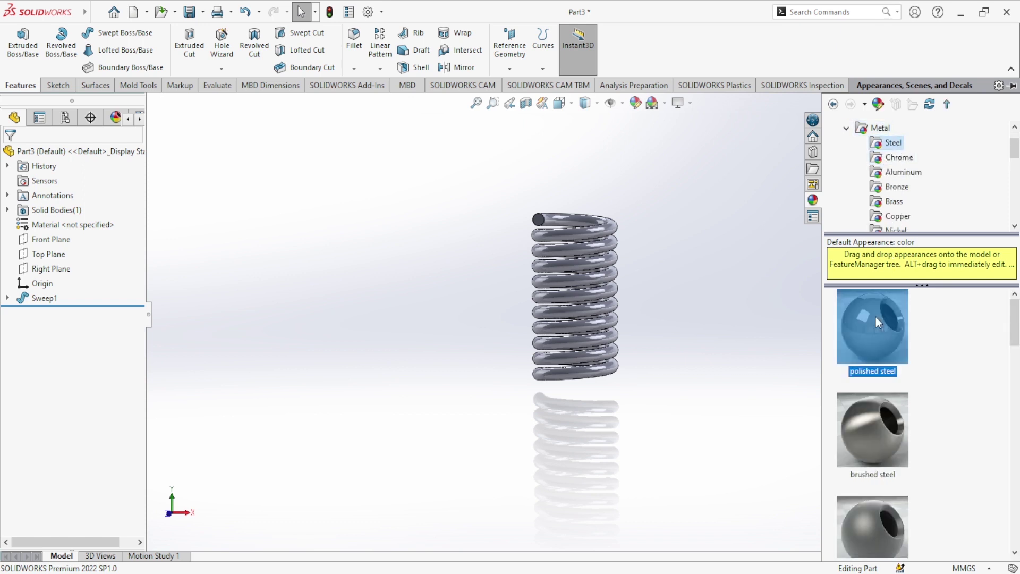
click(667, 127)
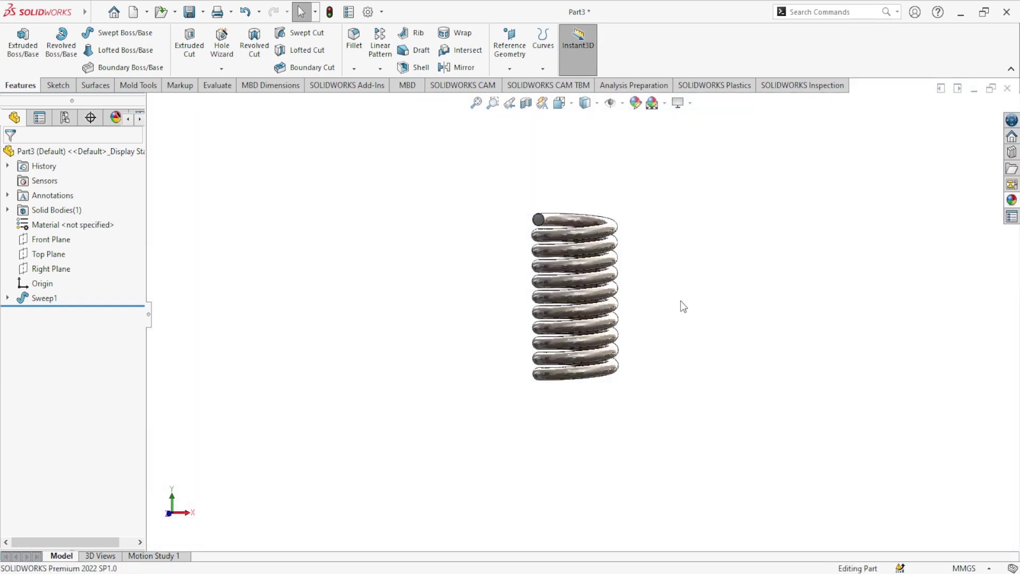
mouse_move(678, 303)
middle_down()
mouse_move(650, 344)
mouse_move(665, 241)
mouse_move(556, 210)
mouse_move(499, 255)
mouse_move(492, 227)
middle_up()
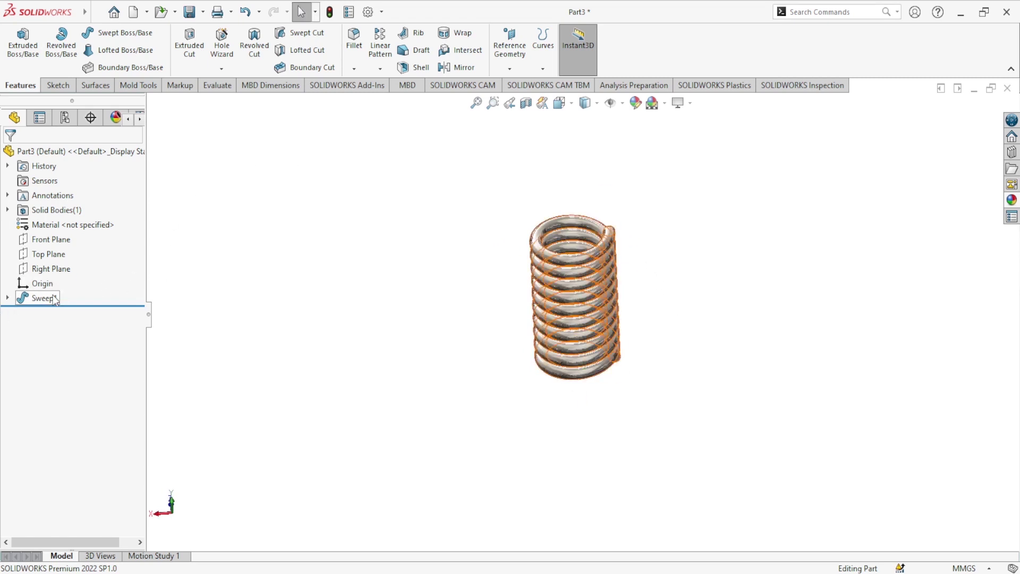
Step: Create Plane1 perpendicular to the Sketch1 path line through its top endpoint
click(7, 298)
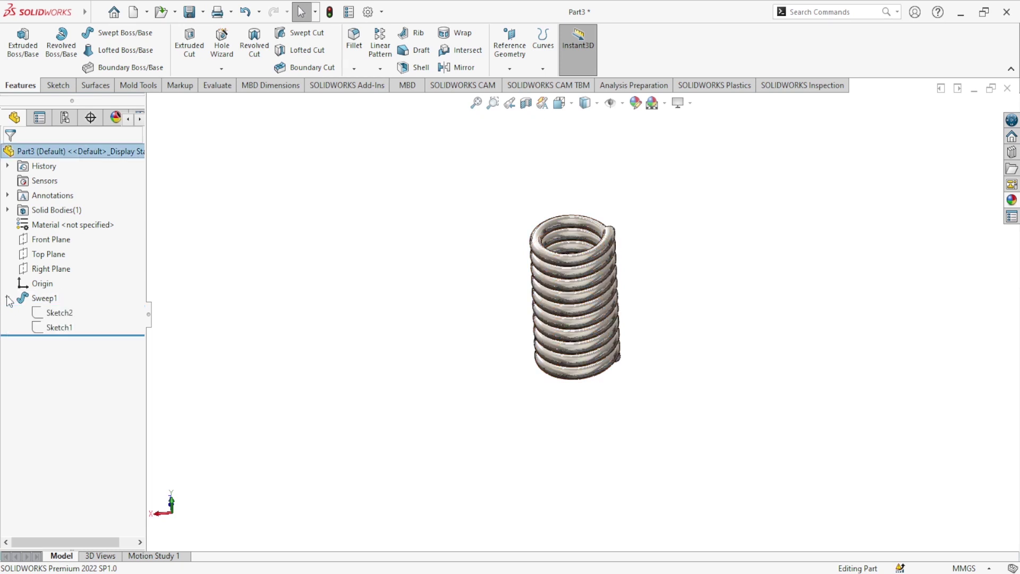
click(53, 329)
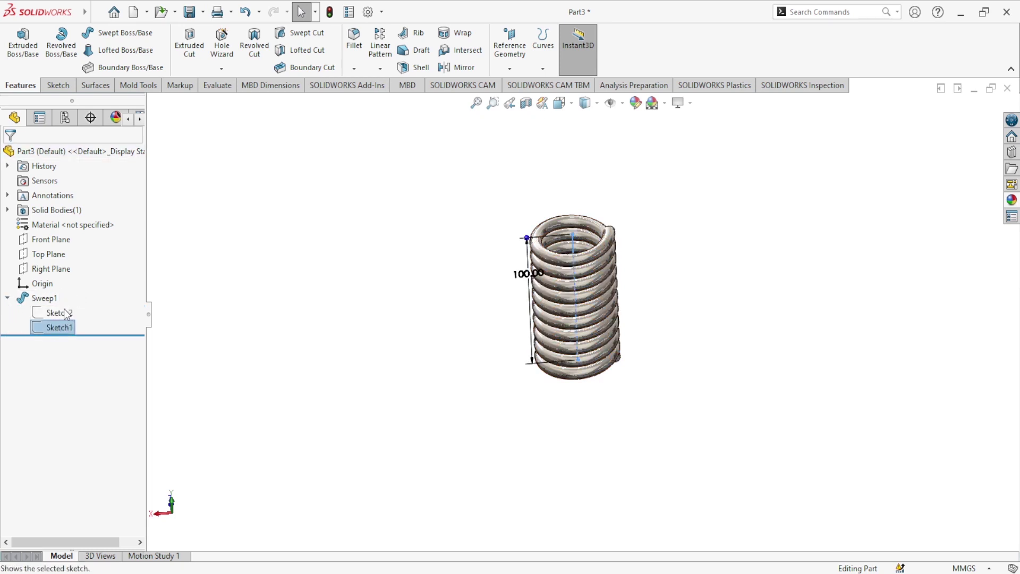
click(344, 272)
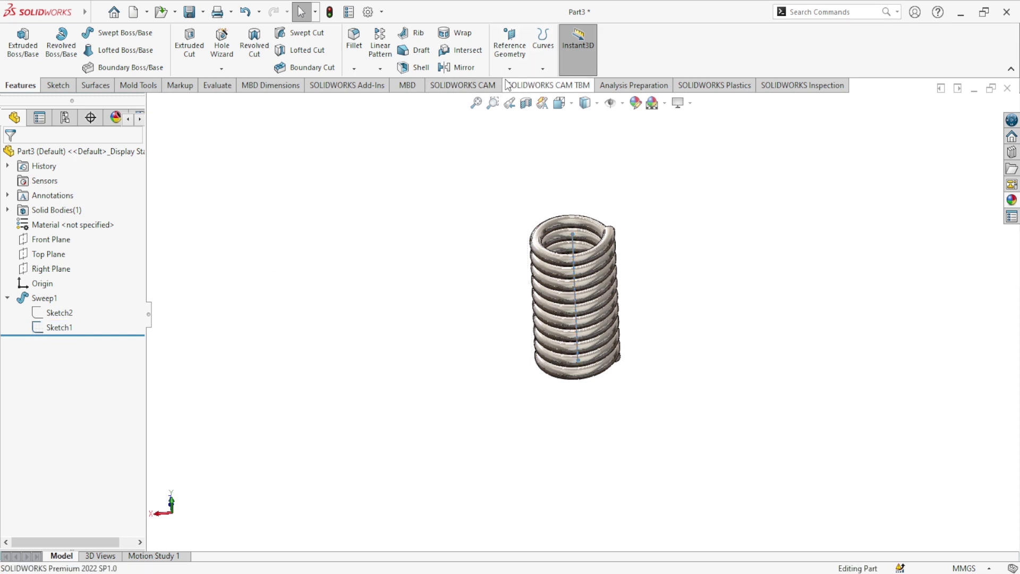
click(573, 240)
click(572, 236)
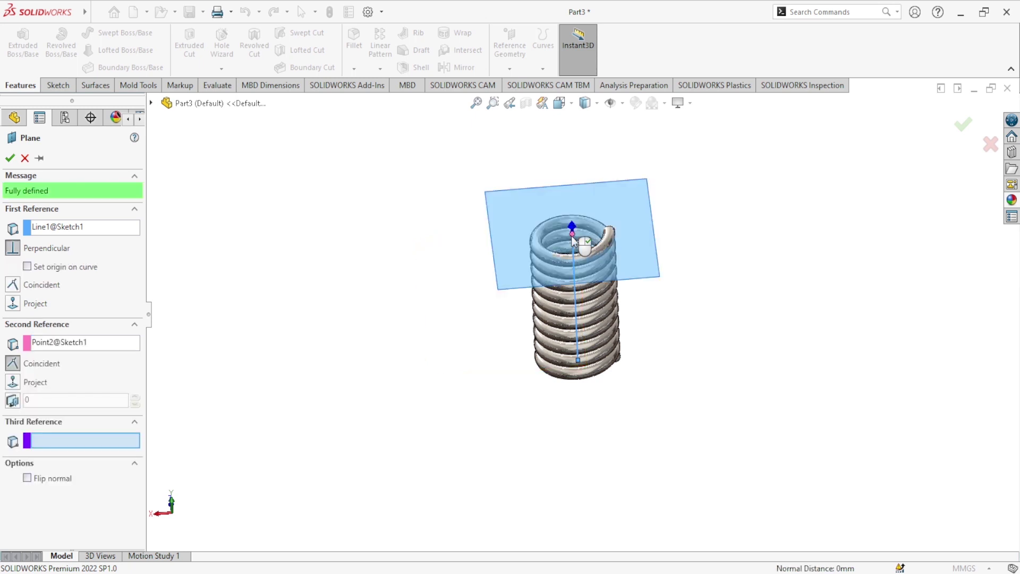
click(9, 158)
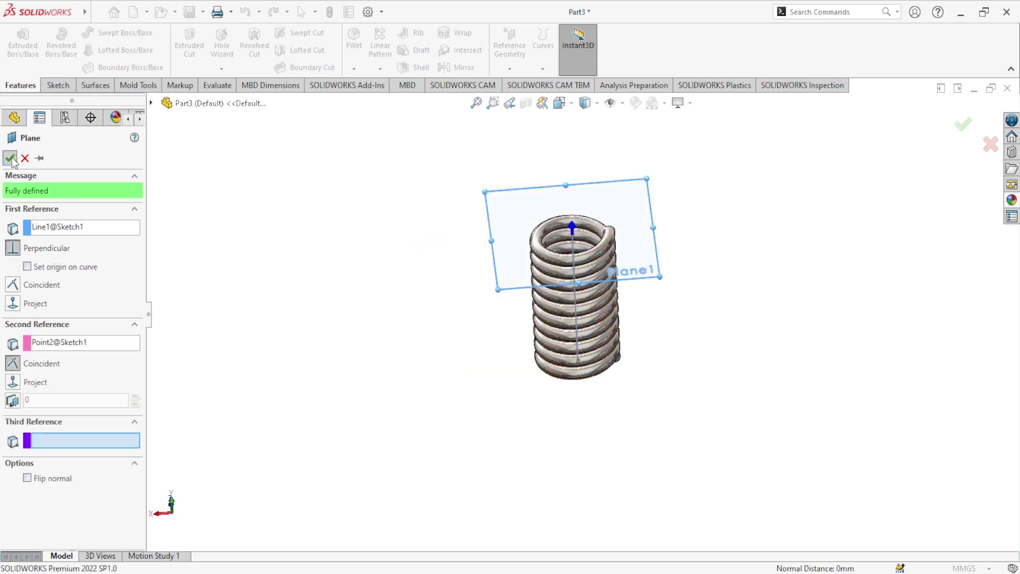
click(58, 85)
Step: Trim the spring's top with Cut With Surface using Plane1, then hide Plane1
click(95, 85)
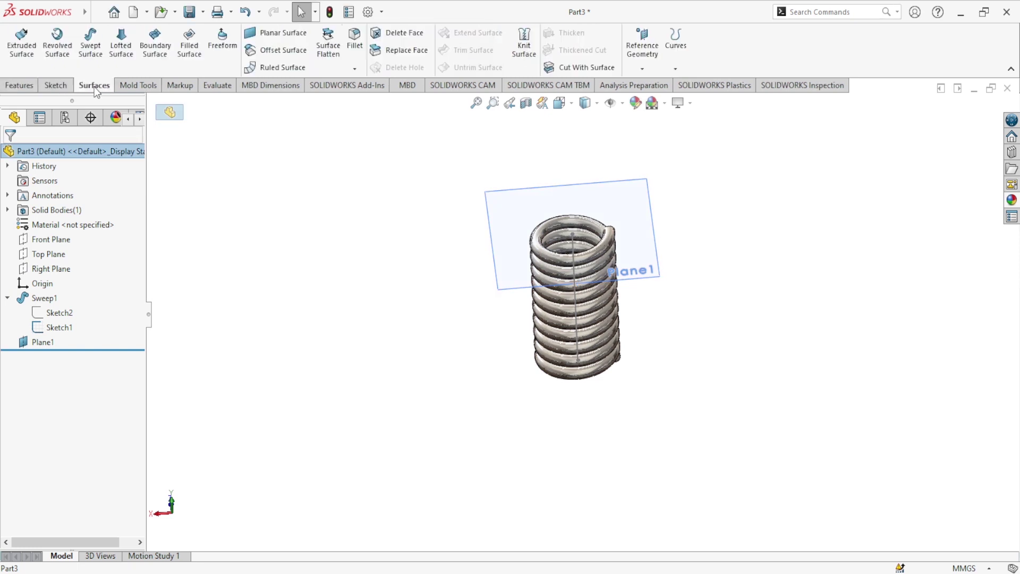
click(591, 68)
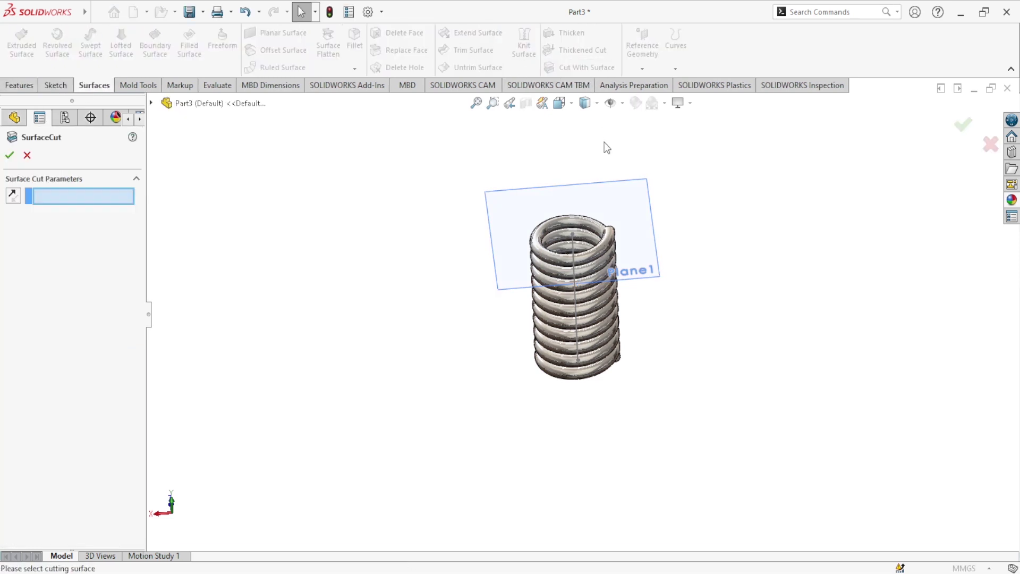
click(628, 234)
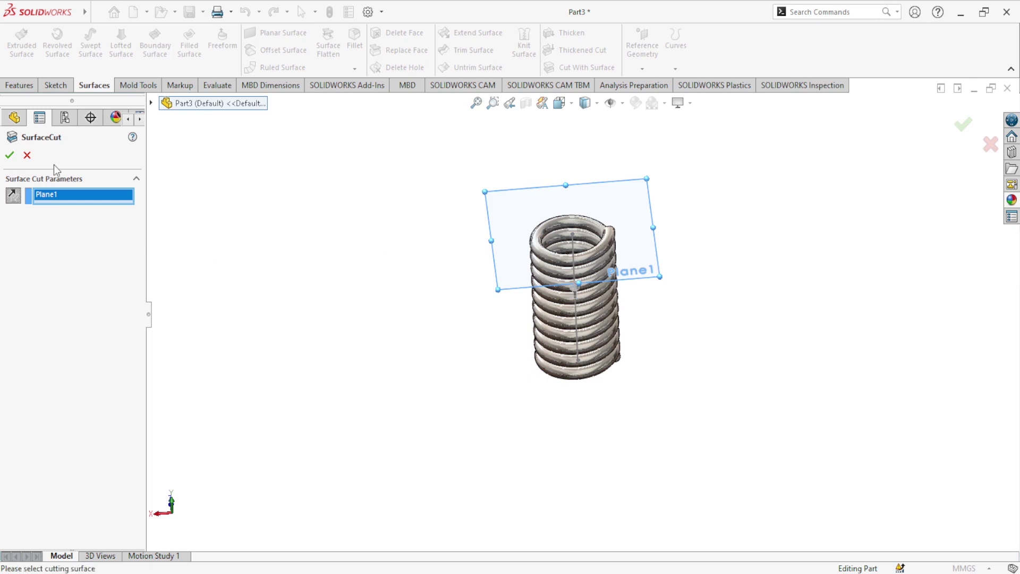
scroll(578, 303, down, 2)
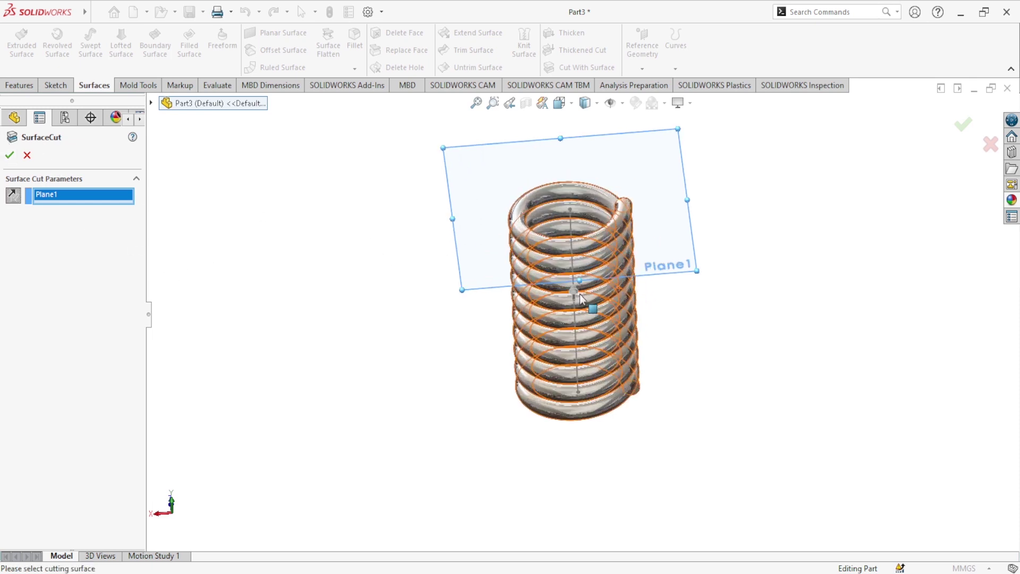
scroll(578, 303, down, 3)
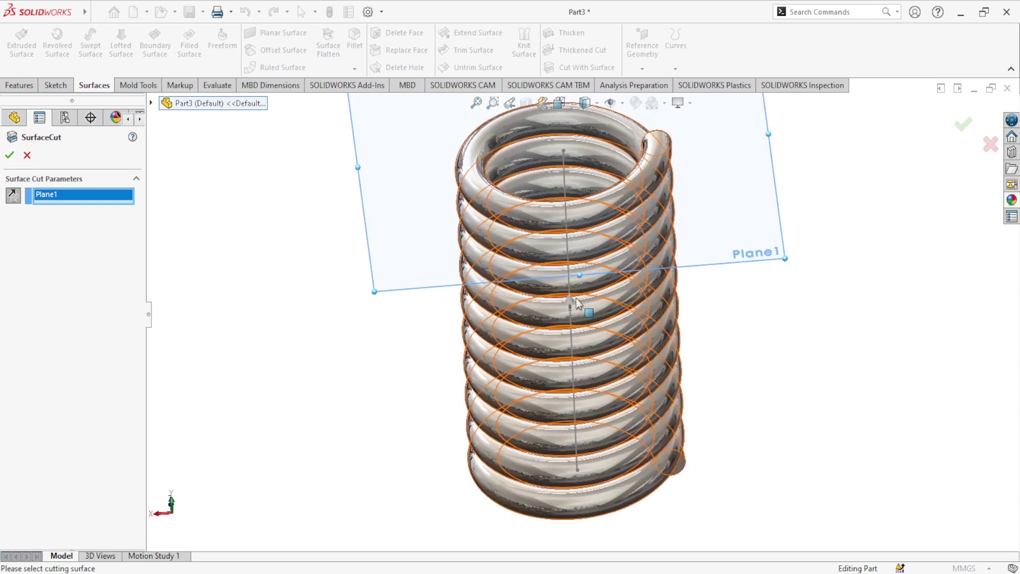
click(10, 155)
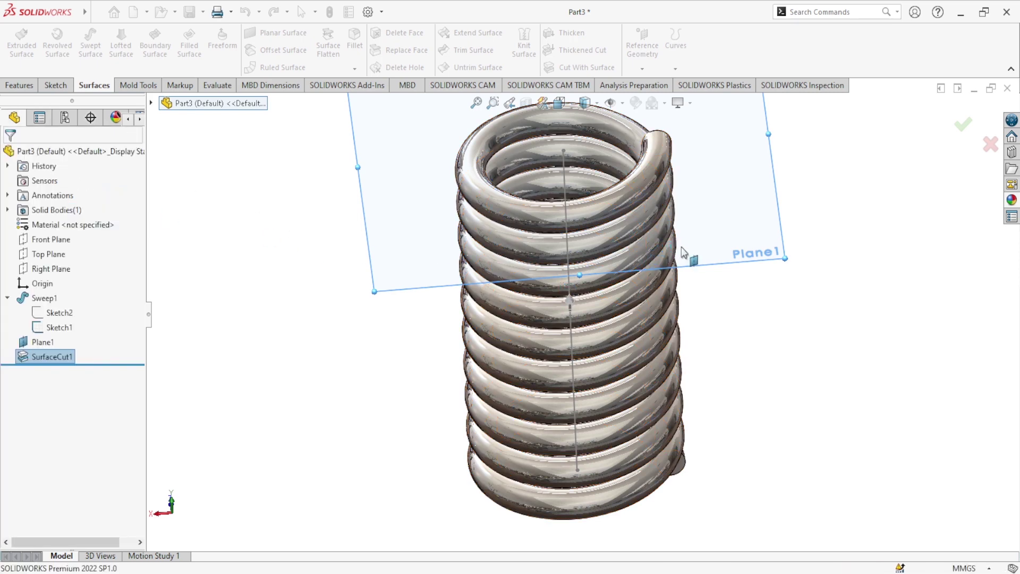
click(902, 240)
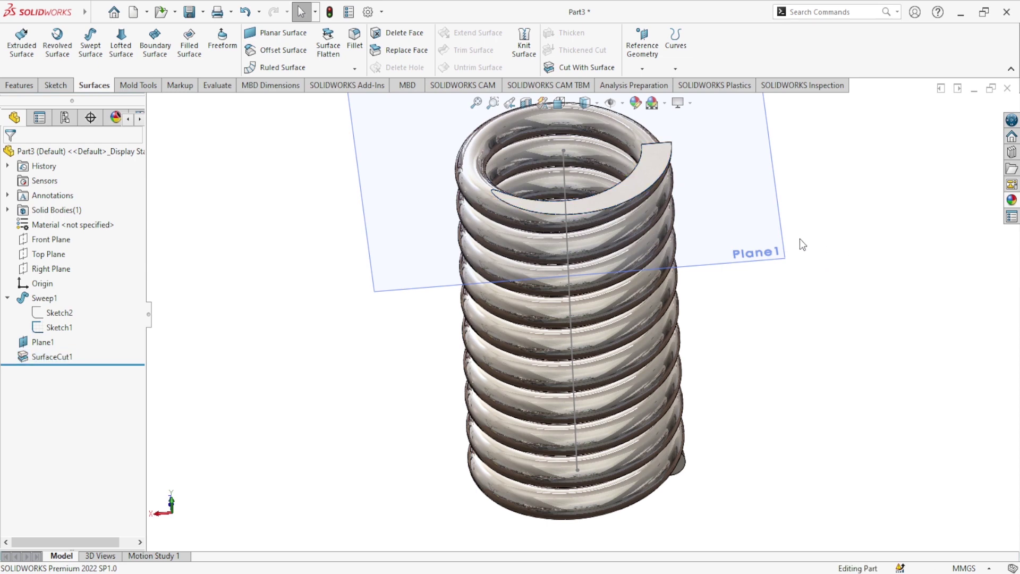
click(743, 227)
click(797, 209)
Step: Create Plane2 perpendicular to Line1@Sketch1 and coincident with its bottom end point
middle_drag(739, 338, 719, 250)
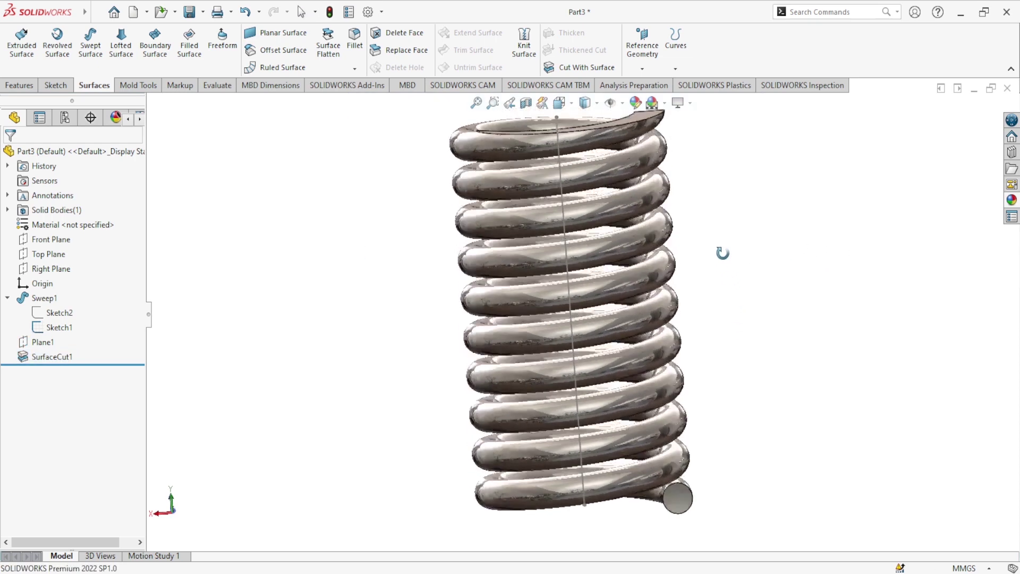
scroll(720, 250, down, 3)
click(642, 45)
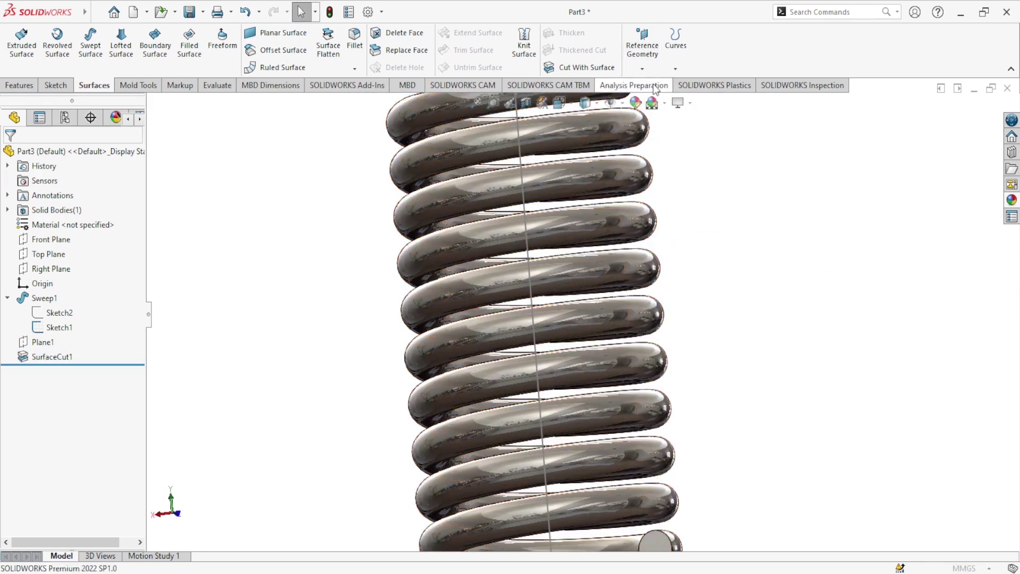
click(551, 543)
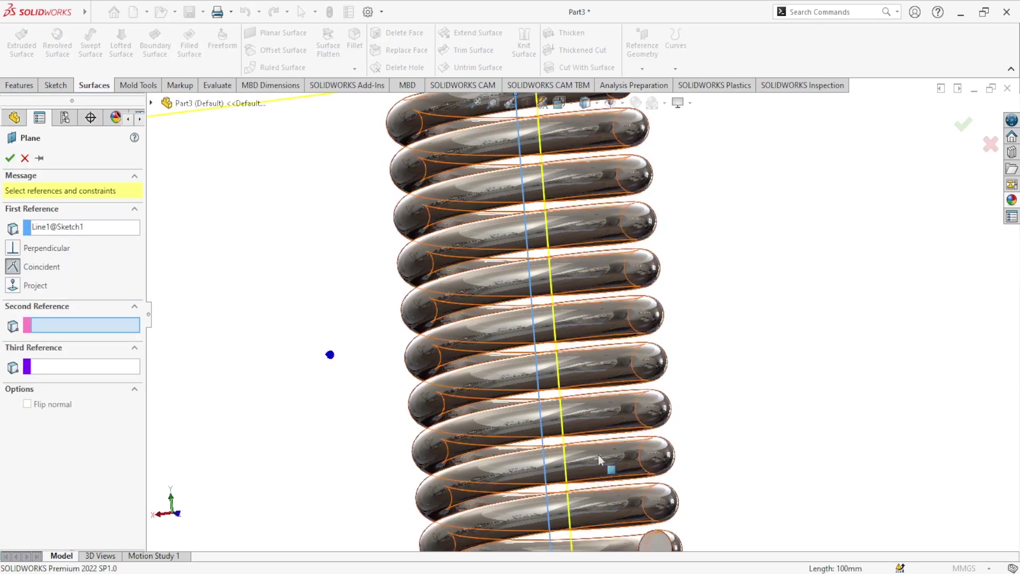
scroll(546, 466, up, 2)
click(542, 459)
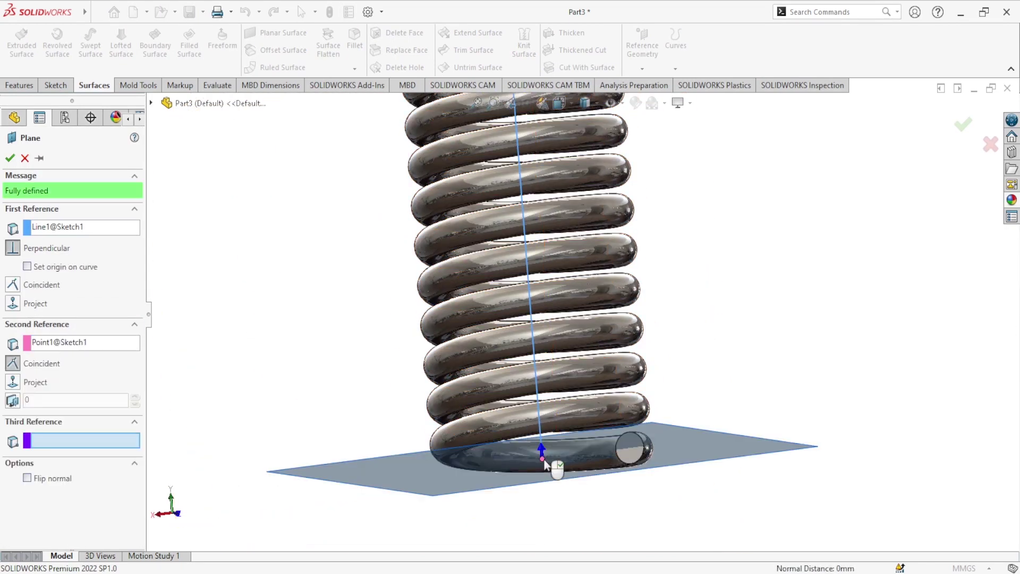
click(14, 160)
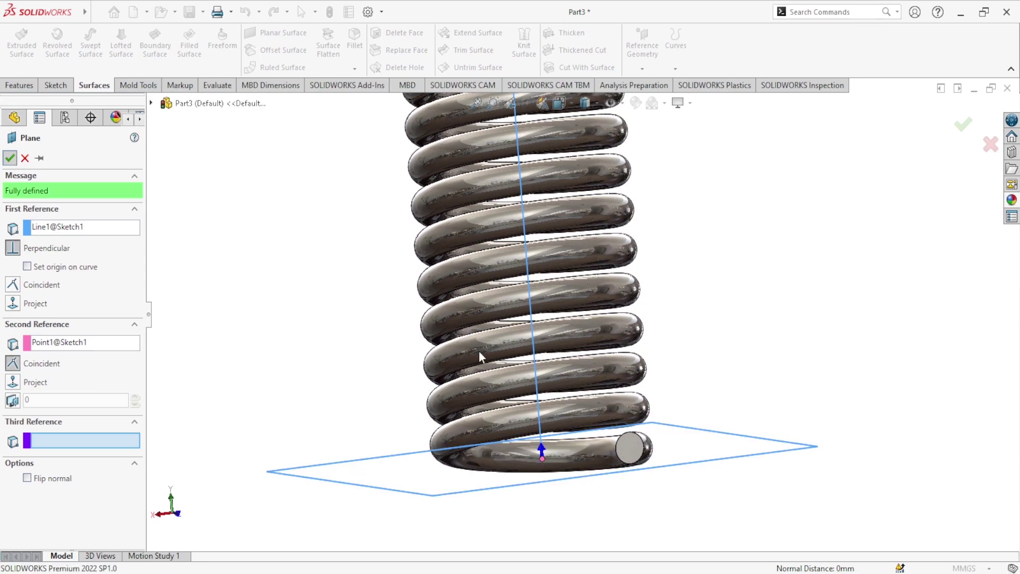
right_click(649, 451)
middle_drag(649, 451, 614, 158)
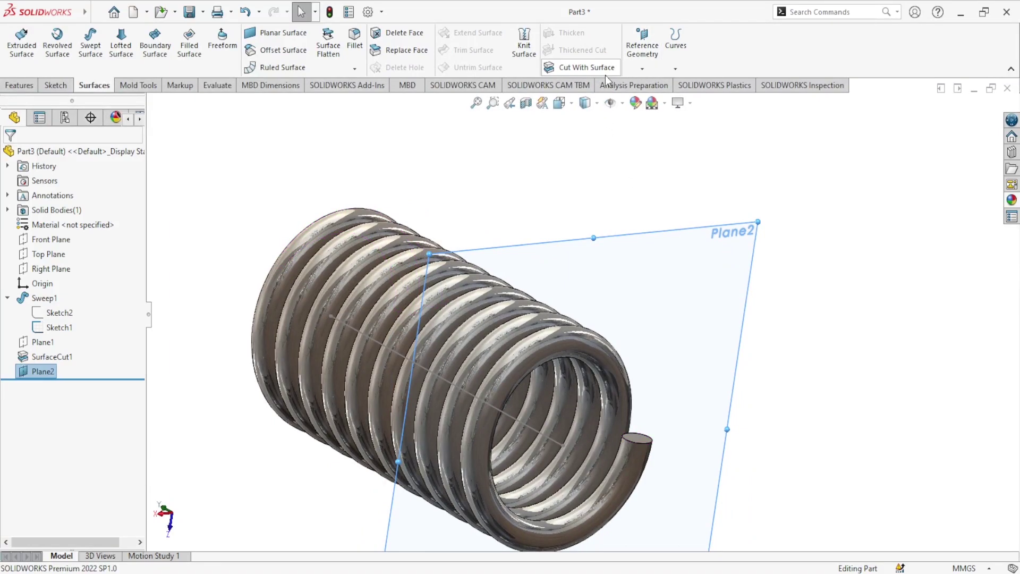
Step: Trim the spring's bottom with Cut With Surface using Plane2, then hide Plane2
click(590, 68)
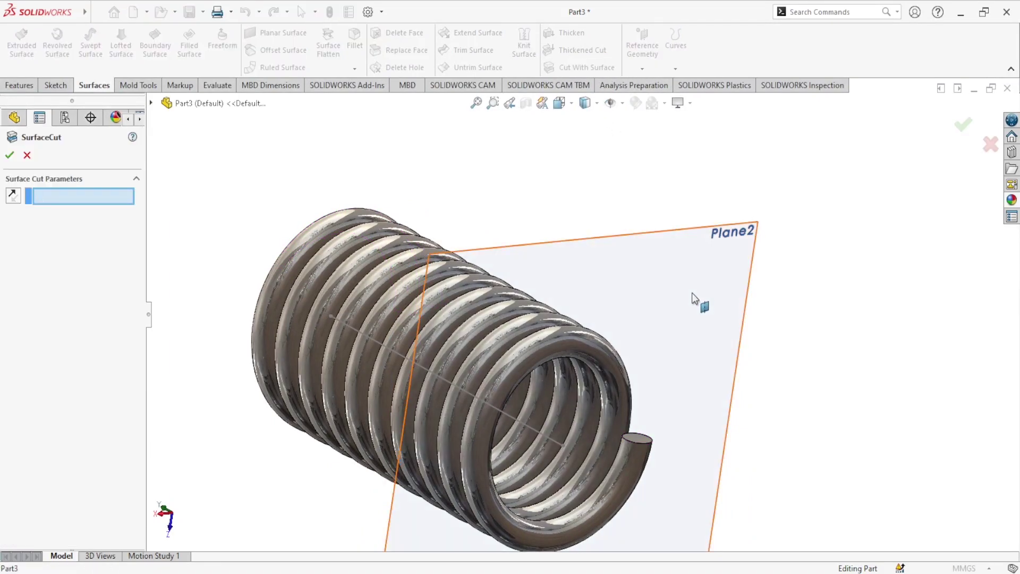
click(744, 269)
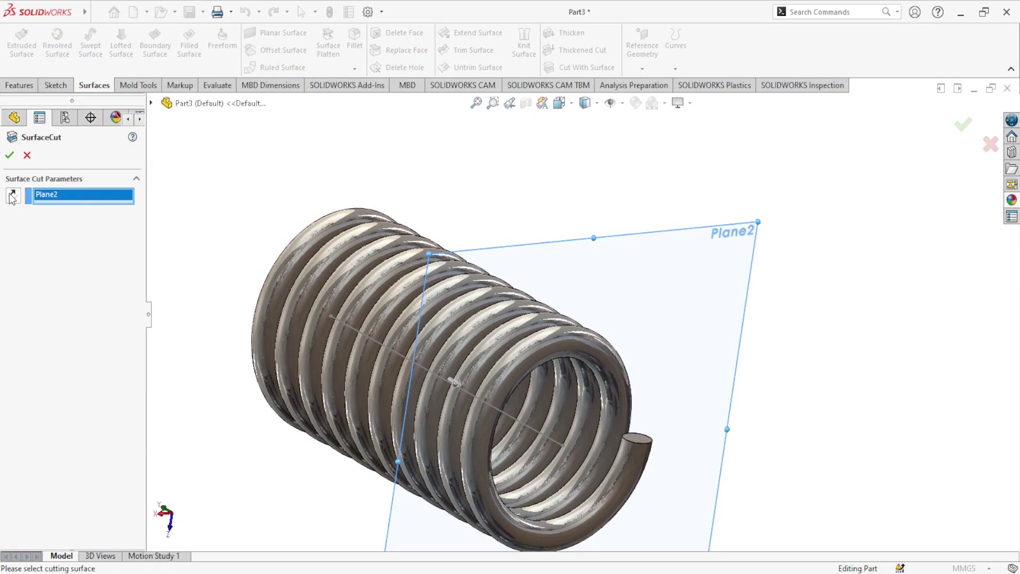
click(9, 155)
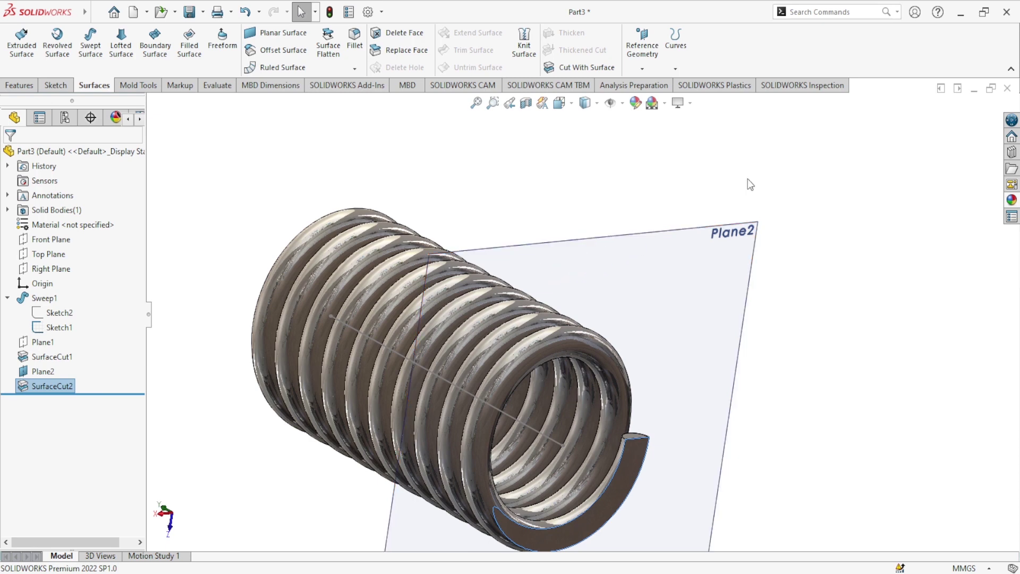
click(736, 227)
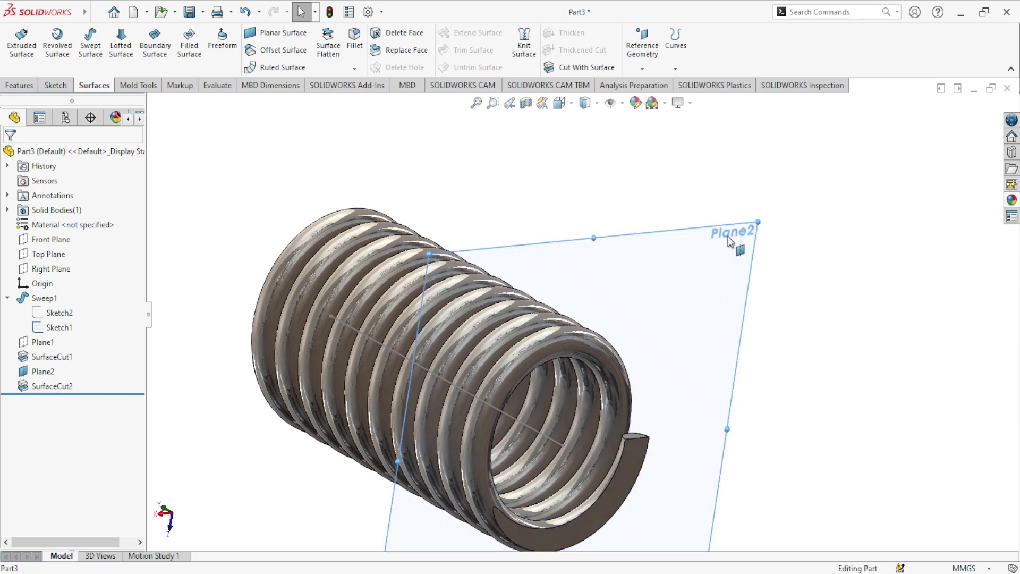
click(781, 223)
middle_drag(686, 383, 555, 407)
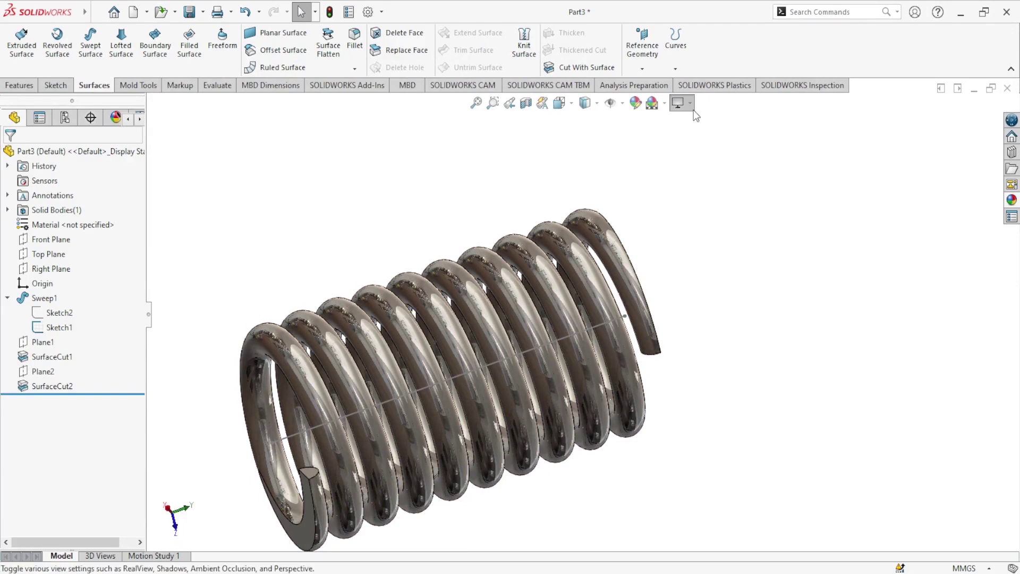
Step: Orbit around the finished spring, then save it under the name Spring
mouse_move(664, 331)
middle_down()
mouse_move(597, 380)
mouse_move(683, 381)
mouse_move(677, 285)
mouse_move(644, 277)
middle_up()
drag(644, 277, 660, 273)
key(Escape)
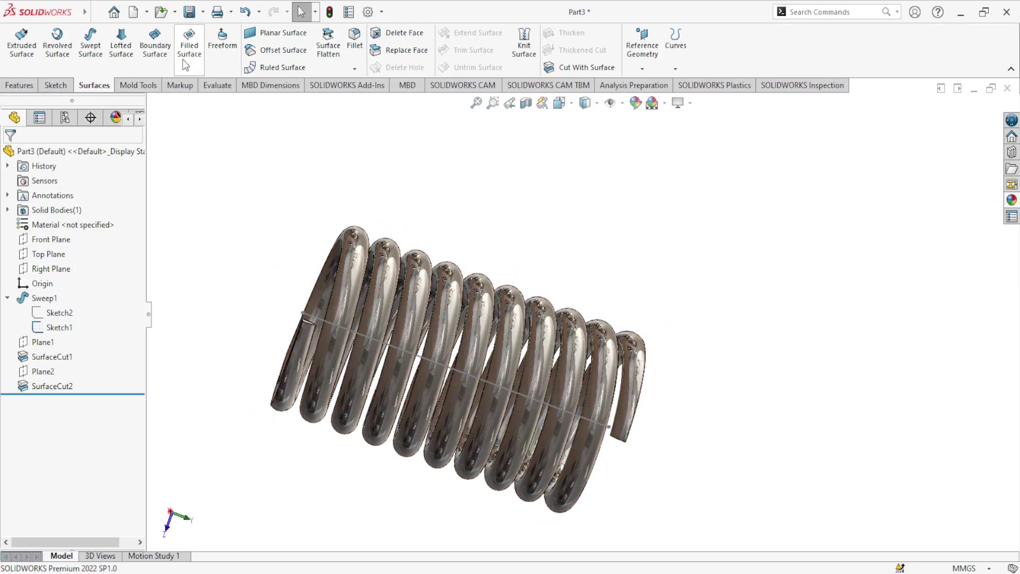
click(204, 12)
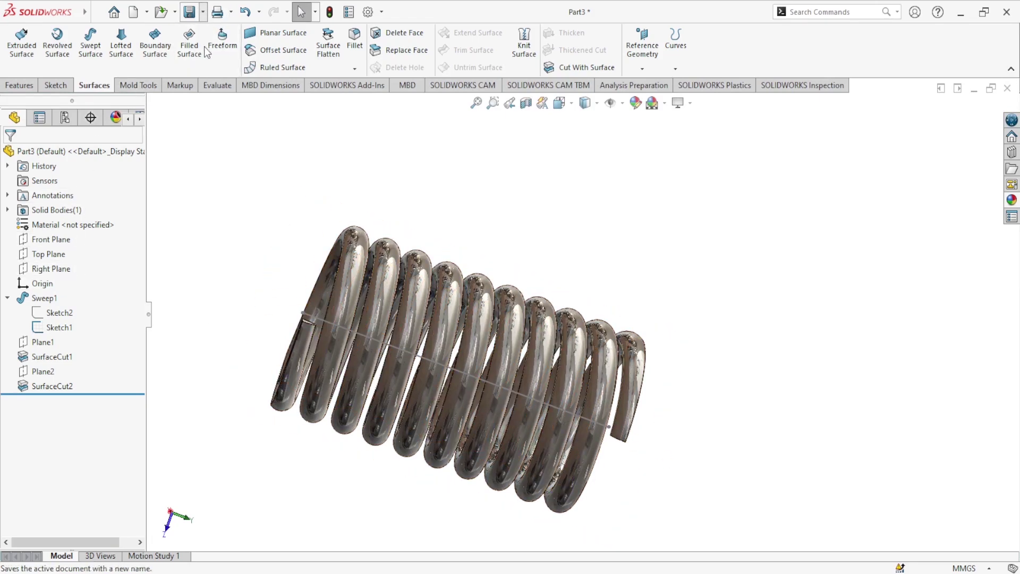
click(208, 46)
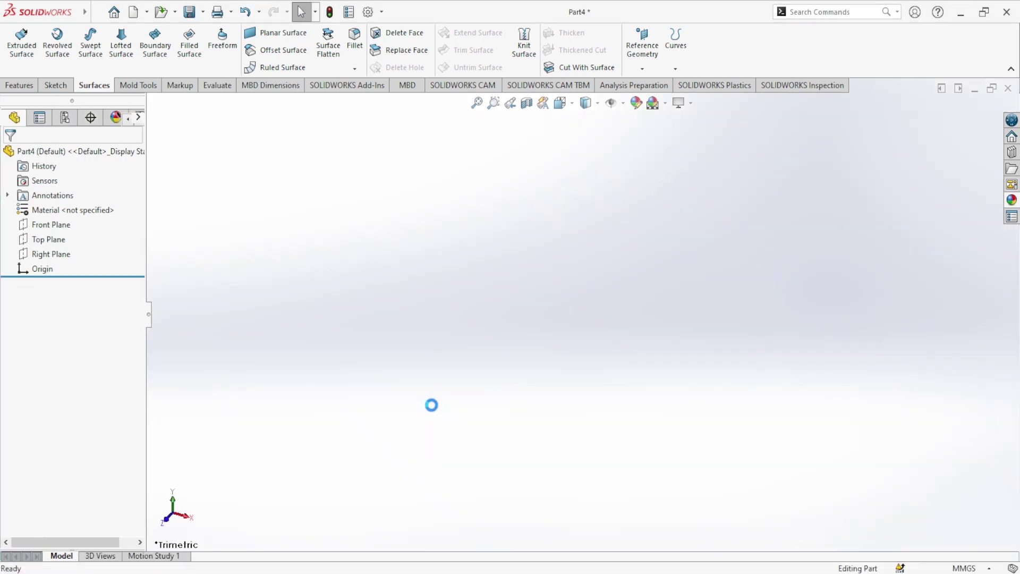
Step: Start a sketch on Front Plane and draw a circle centred on the origin
click(57, 225)
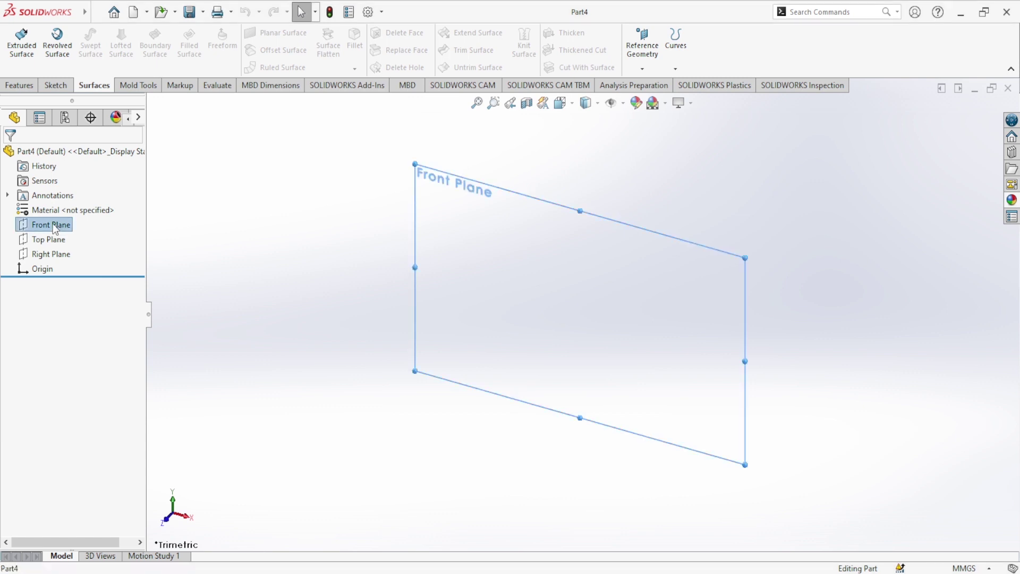
click(69, 211)
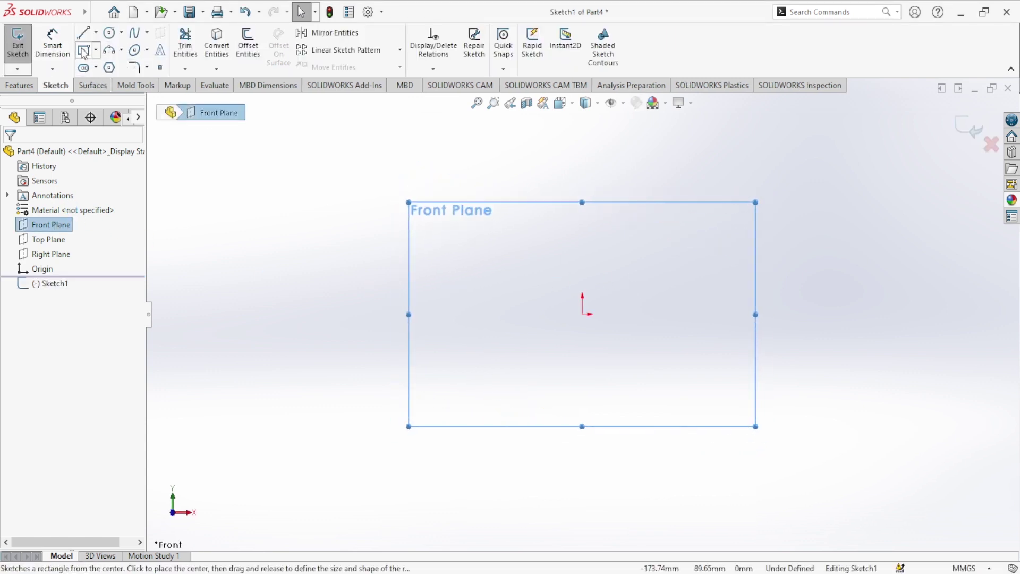
click(112, 35)
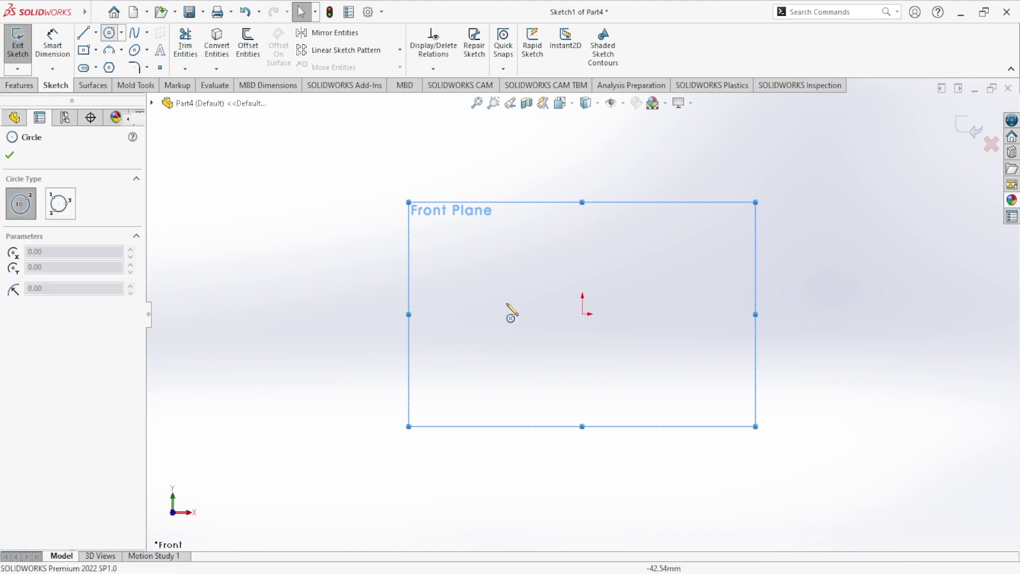
click(583, 314)
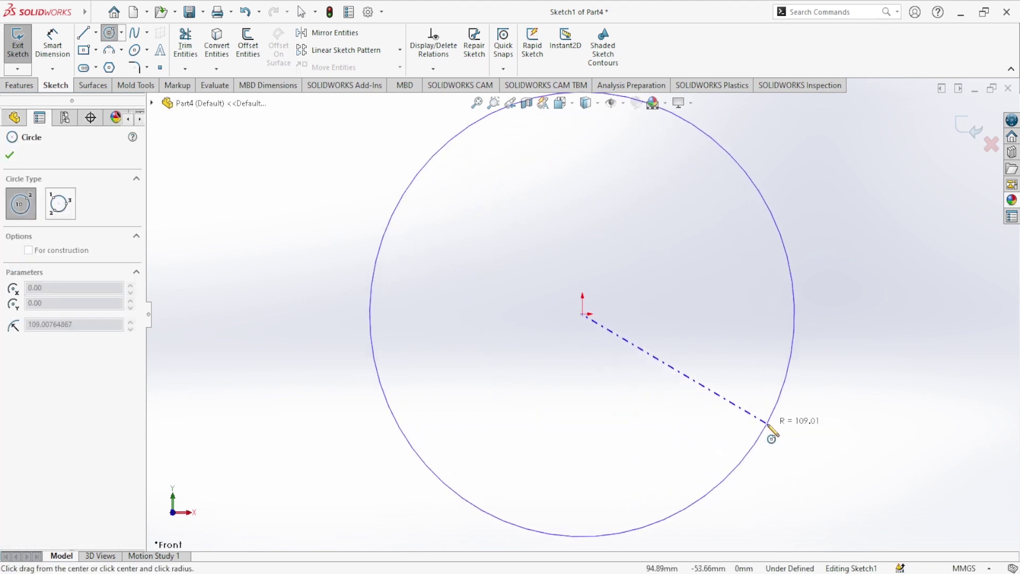
click(773, 428)
Step: Dimension the circle's diameter to 100 mm
click(53, 43)
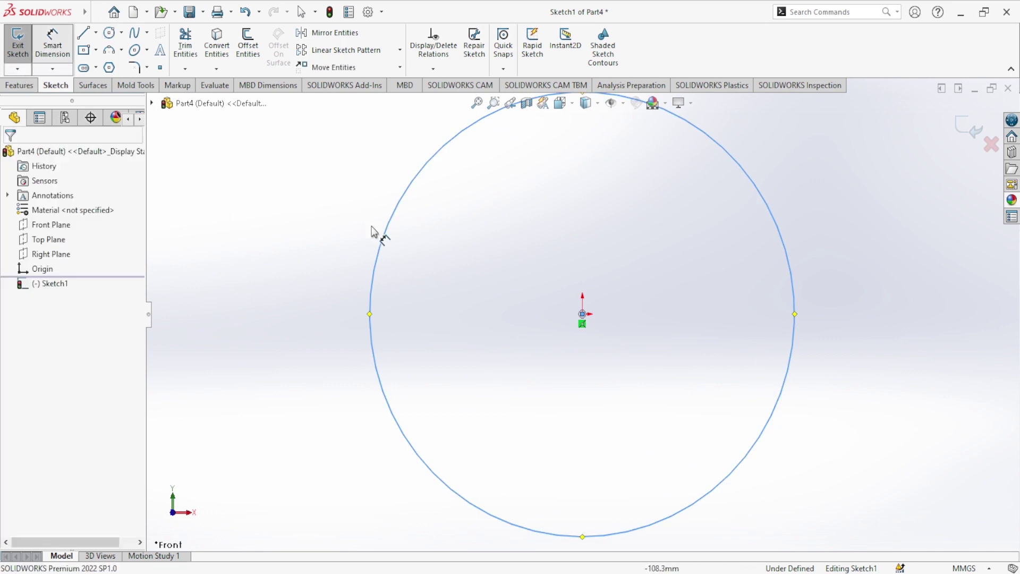
click(386, 234)
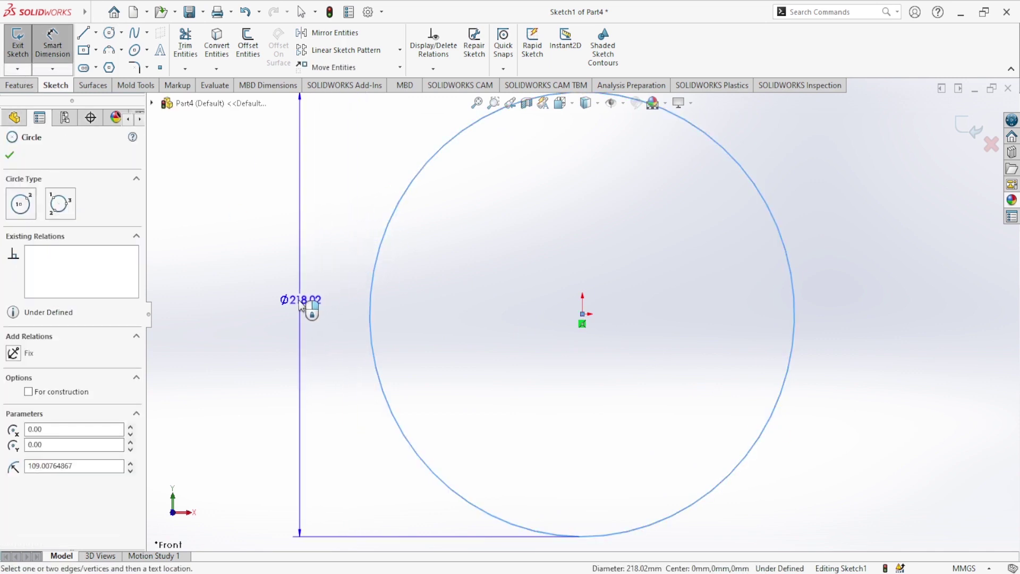
click(310, 304)
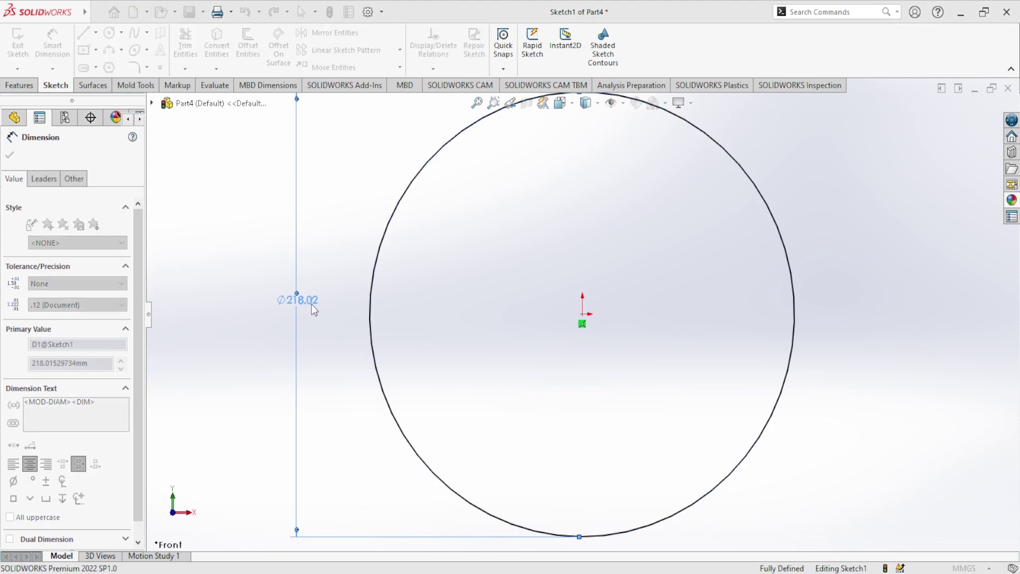
double_click(299, 300)
text(100)
key(Return)
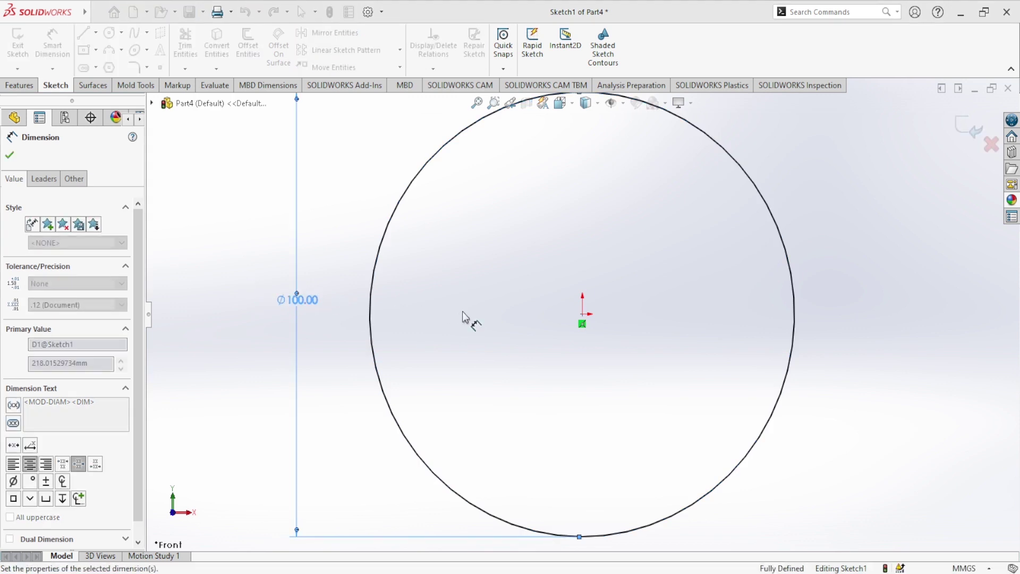
click(10, 156)
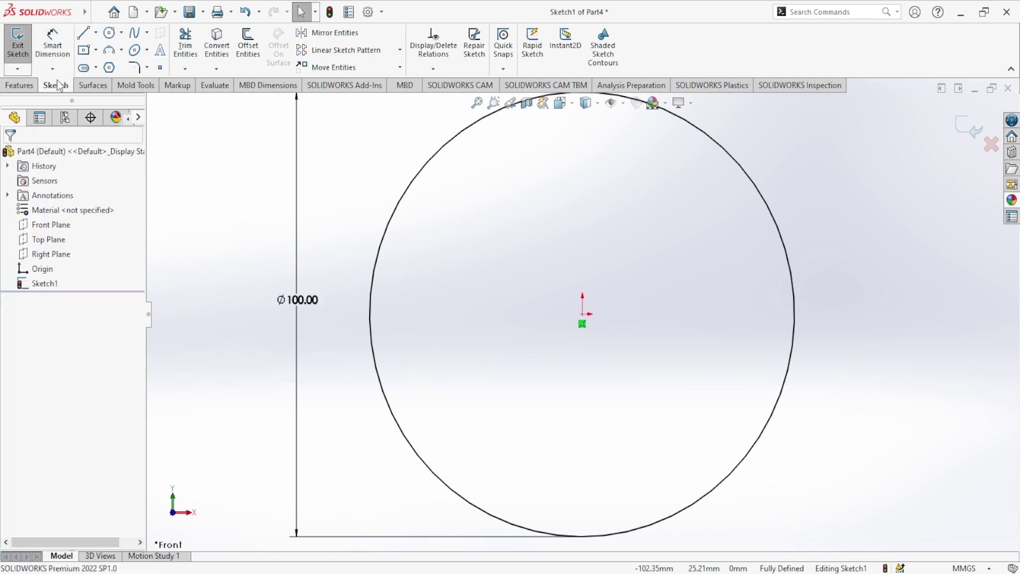
click(19, 86)
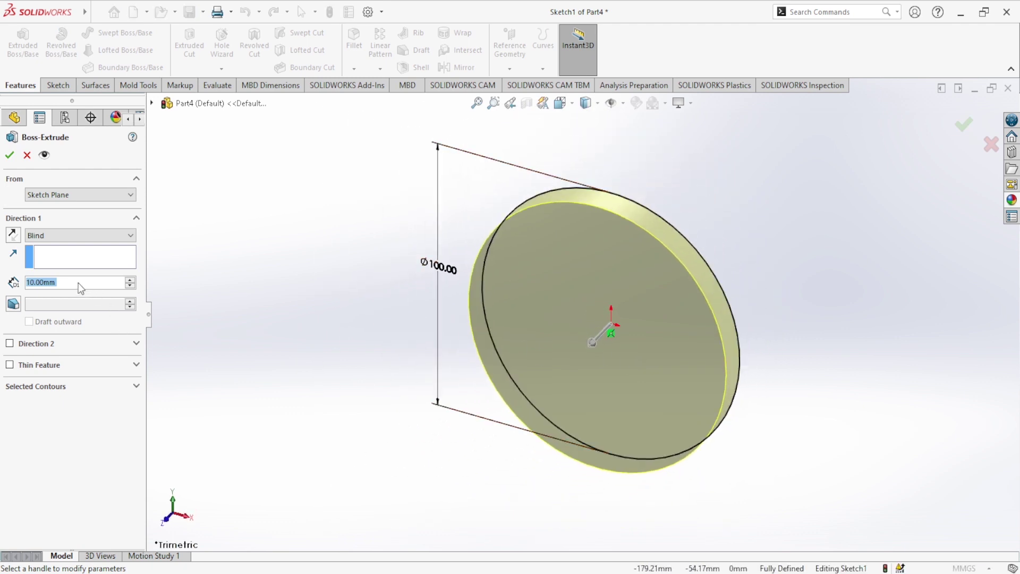
Step: Accept the 10 mm disc extrusion and draw an origin-centred circle on its front face
click(9, 157)
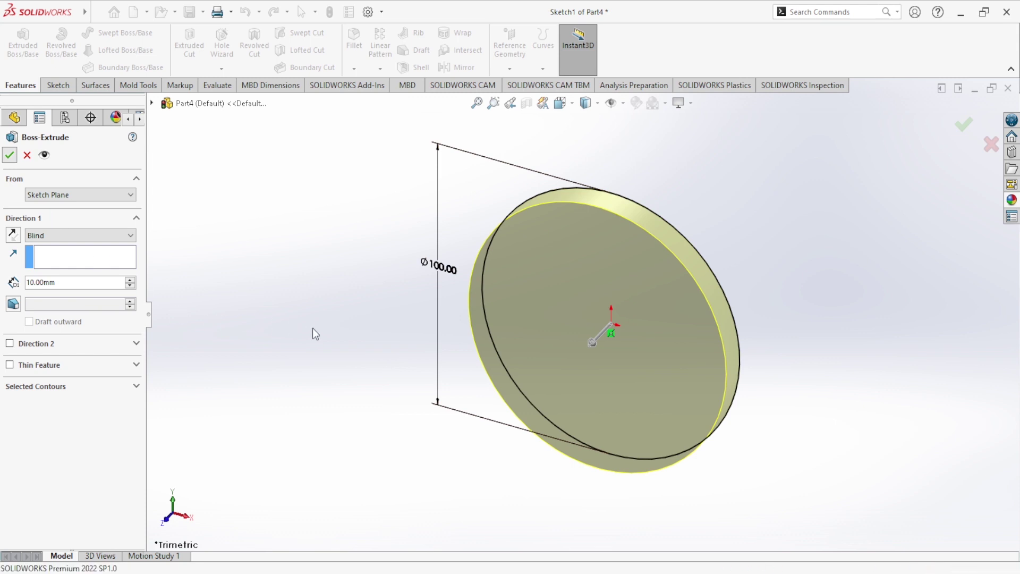
click(561, 344)
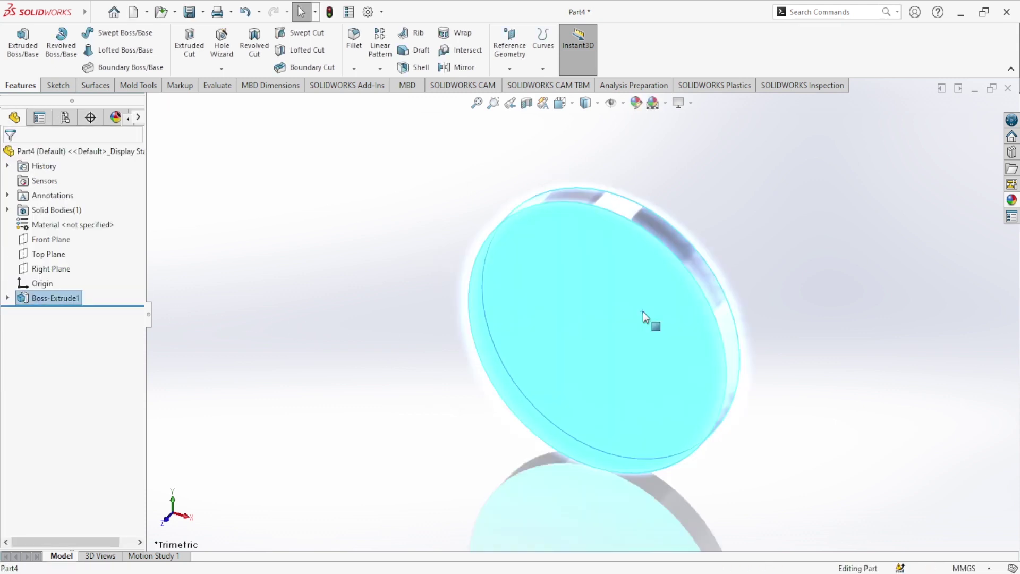
click(684, 261)
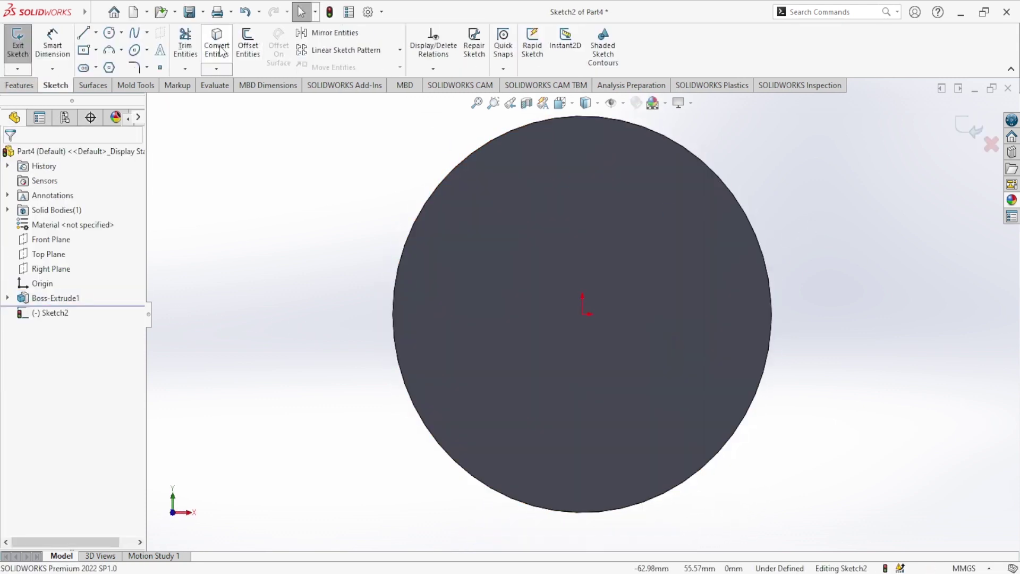
click(110, 33)
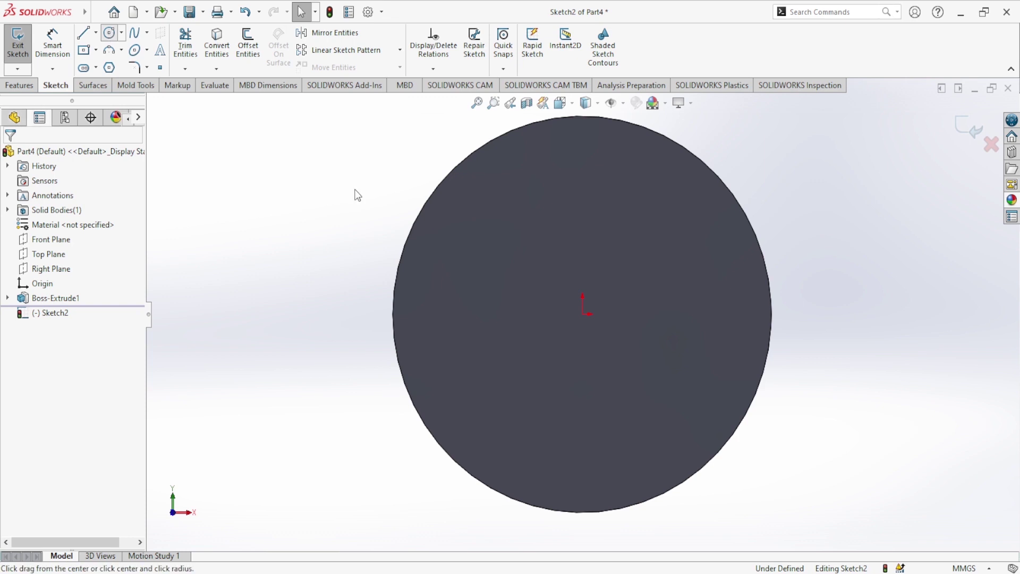
click(583, 313)
click(633, 392)
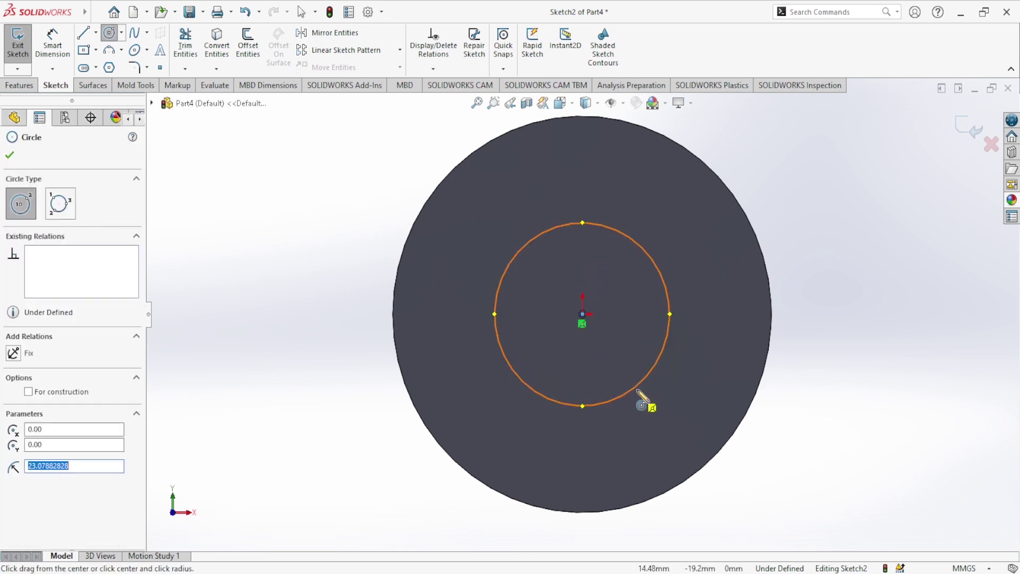
key(Escape)
Step: Dimension the inner circle's diameter to 60 mm and exit the sketch
click(52, 53)
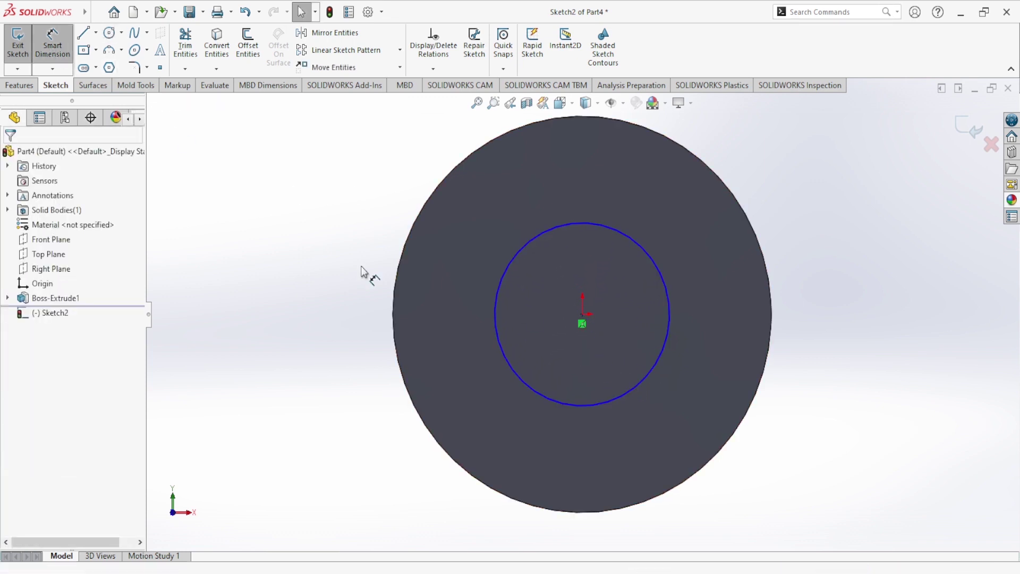
click(499, 280)
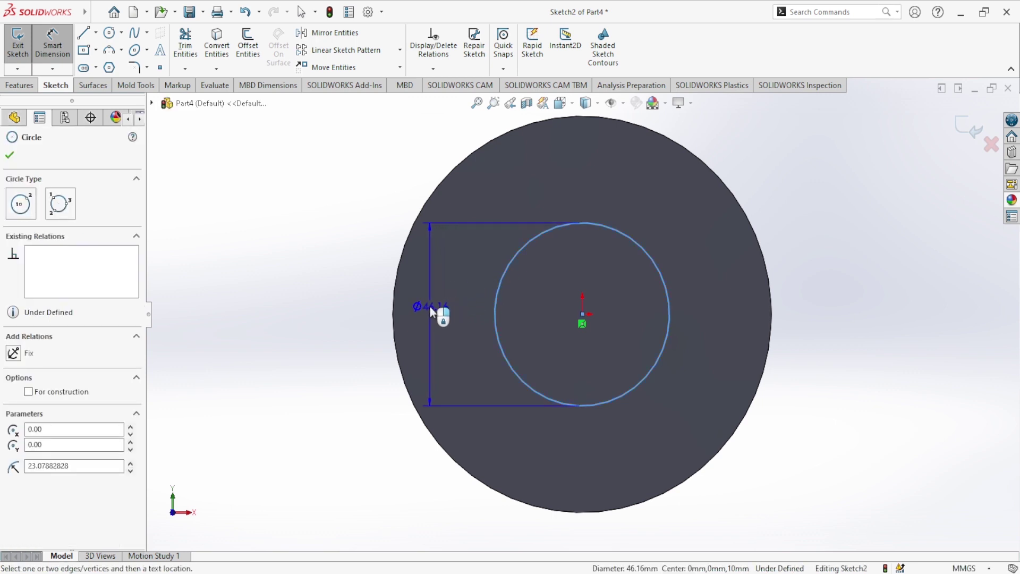
click(429, 308)
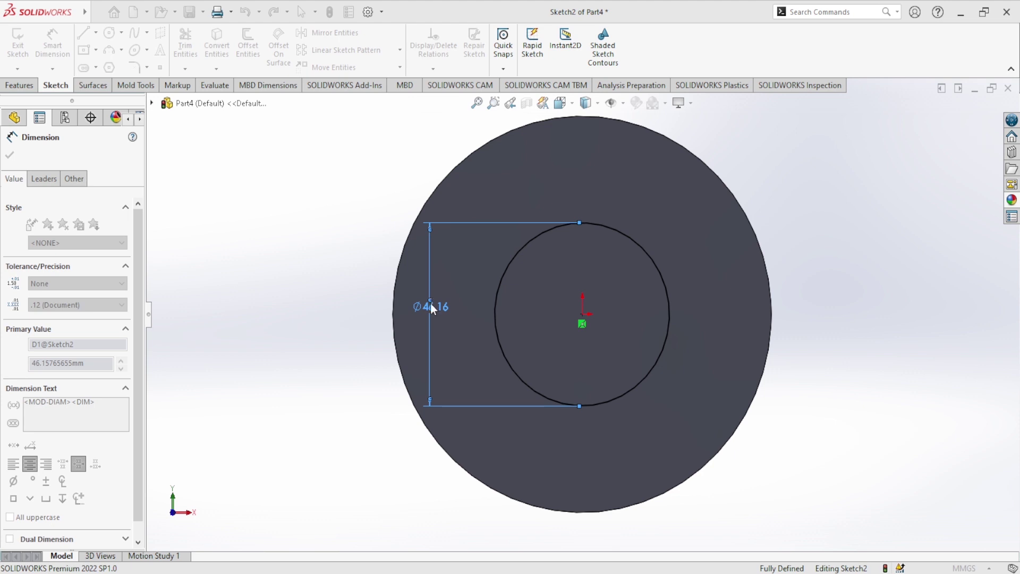
text(60)
key(Return)
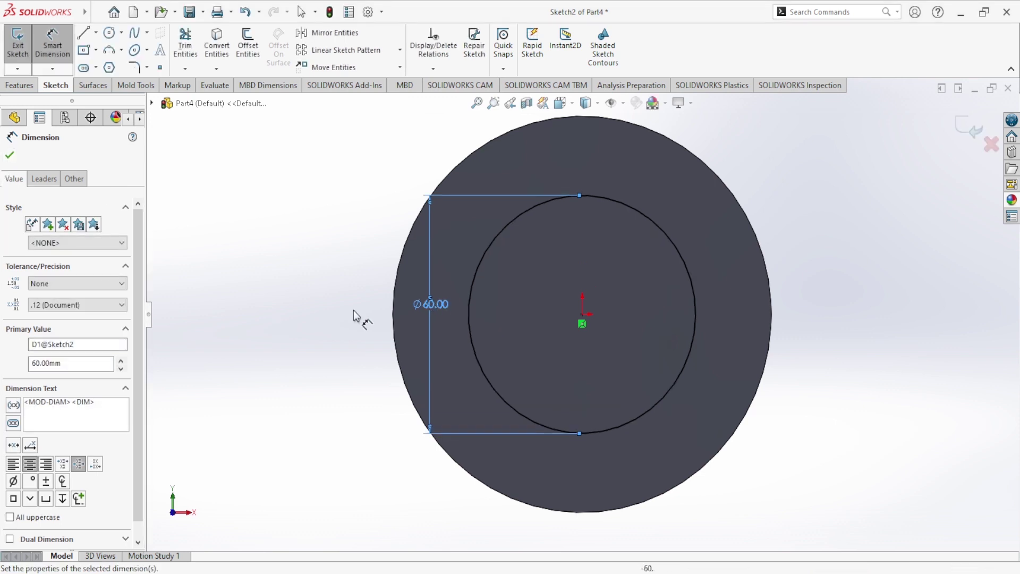
click(10, 156)
click(21, 85)
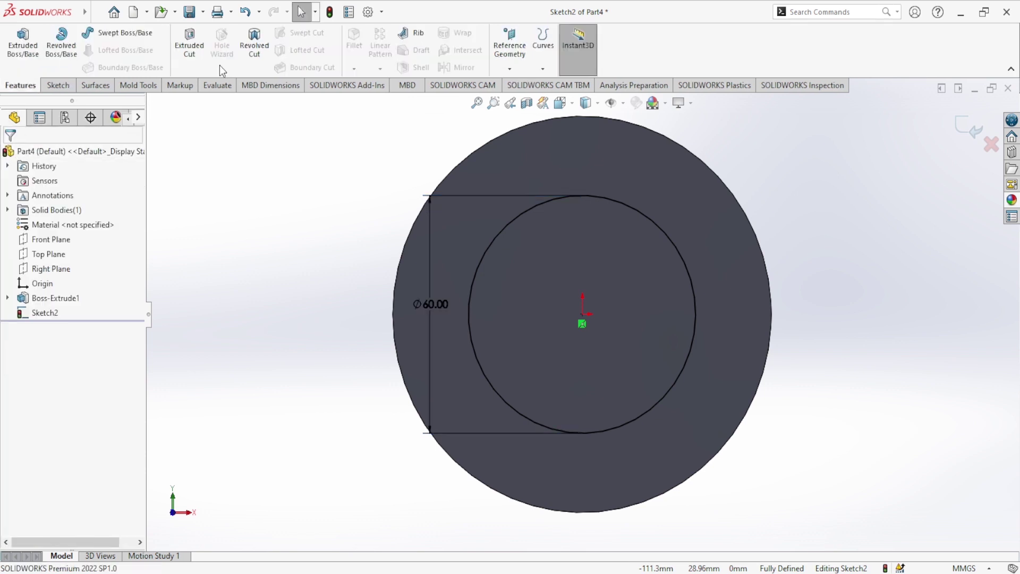
Step: Extrude-cut the 60 mm circle 5 mm deep into the disc and view the recess
click(196, 54)
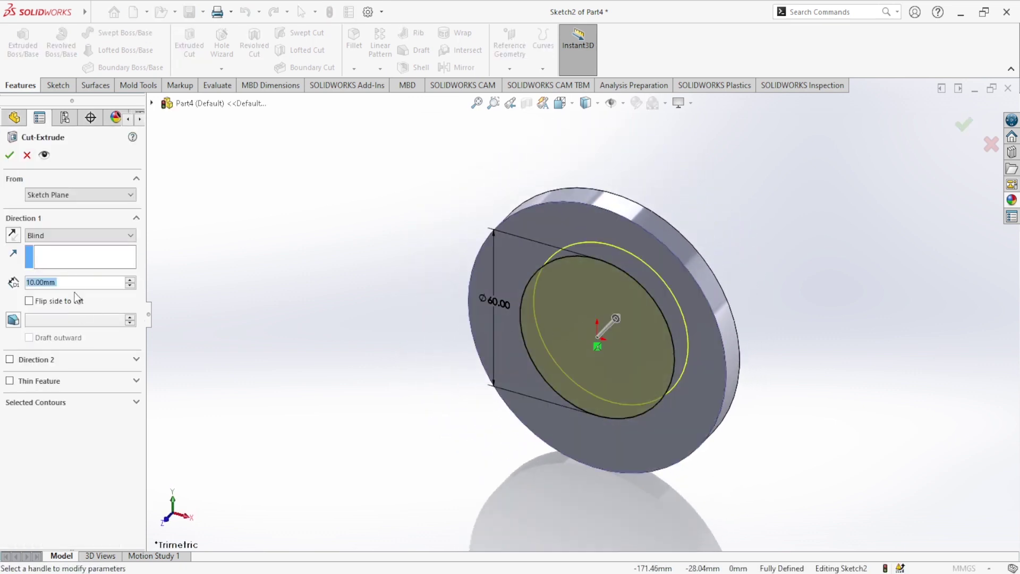
text(5)
key(Return)
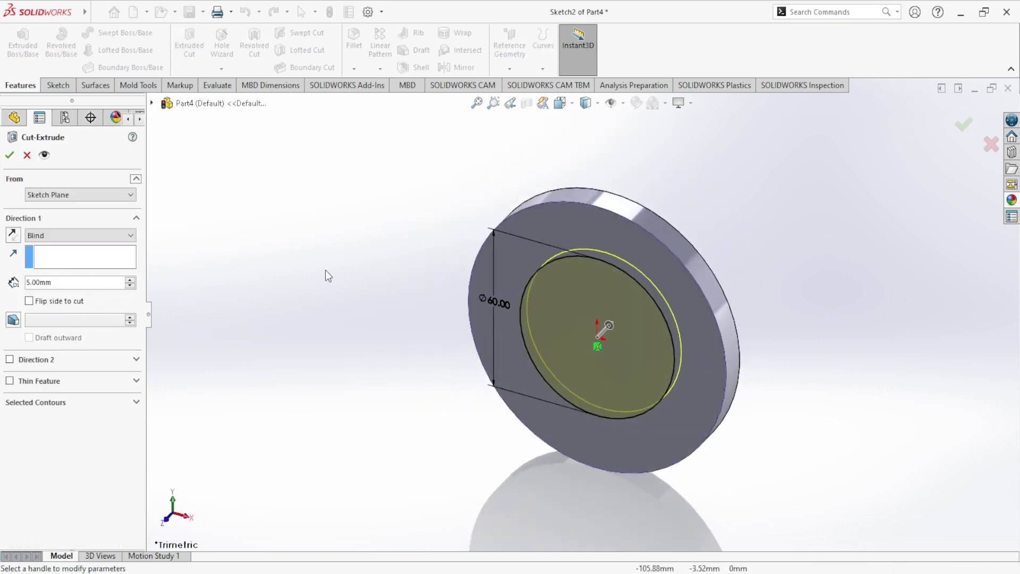
click(9, 155)
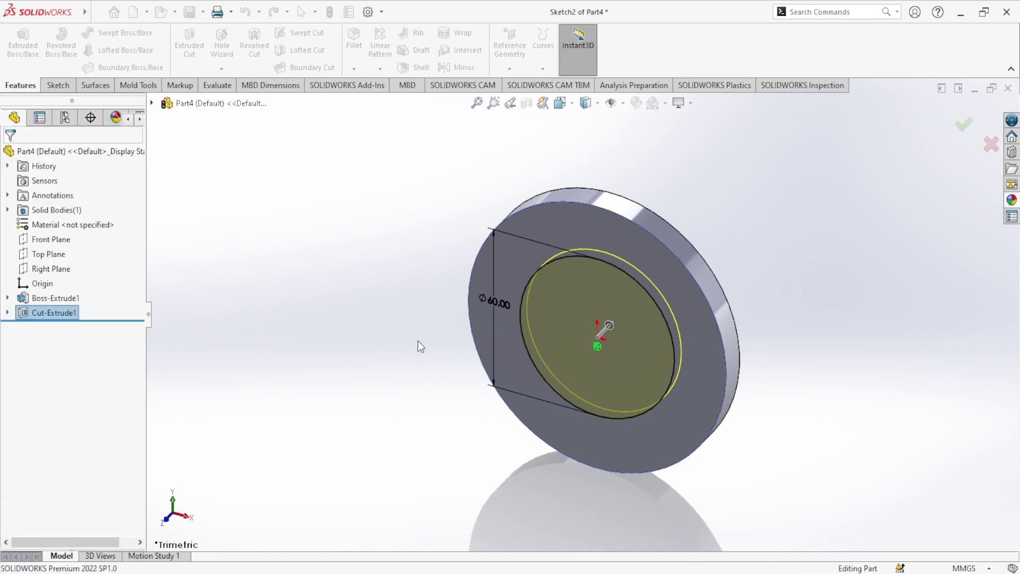
click(462, 353)
mouse_move(472, 357)
middle_down()
mouse_move(578, 298)
mouse_move(462, 212)
mouse_move(484, 244)
mouse_move(528, 190)
middle_up()
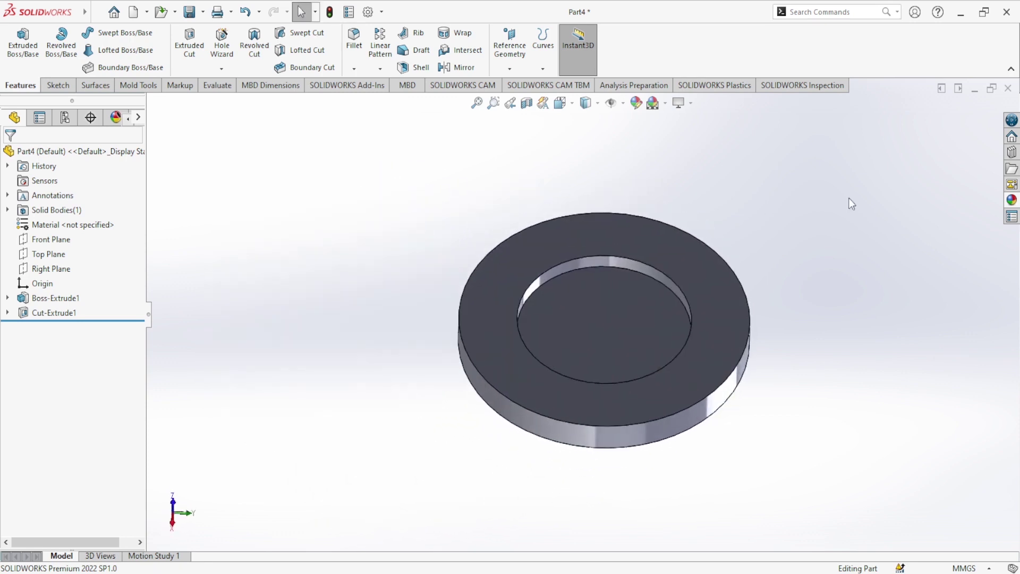
Step: Apply the polished copper appearance from Metal > Copper to the recessed disc
click(1015, 196)
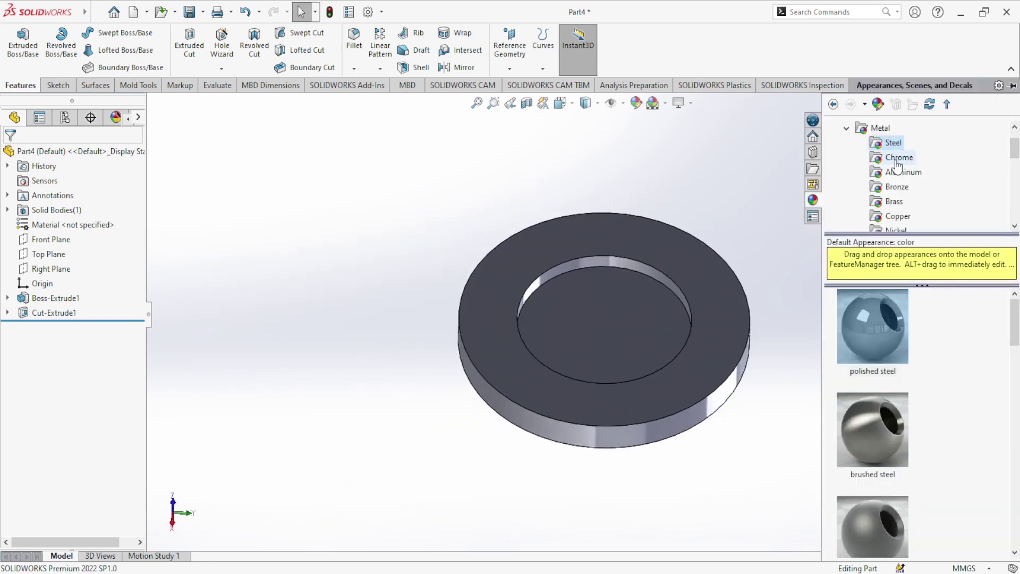
click(894, 144)
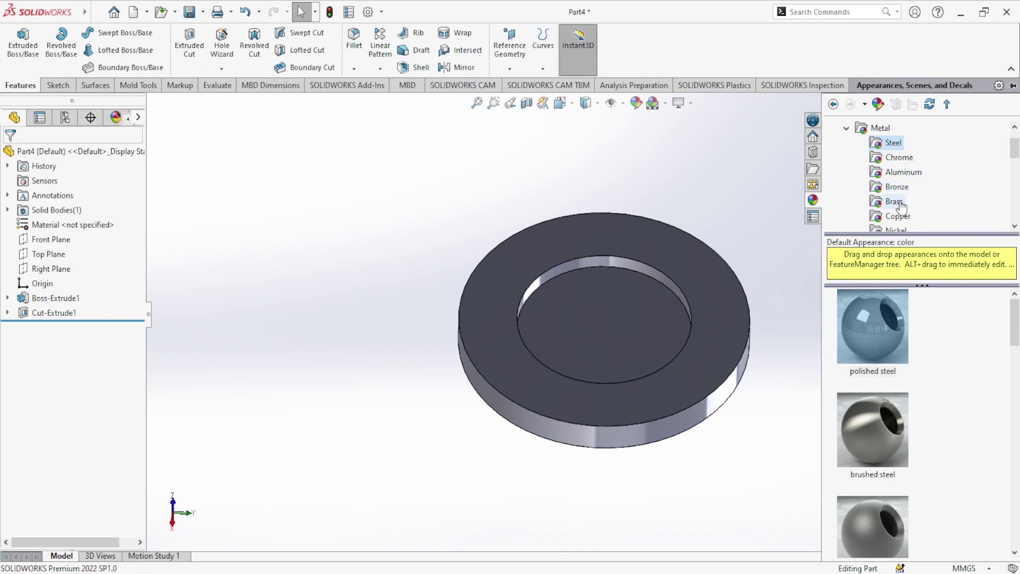
click(895, 218)
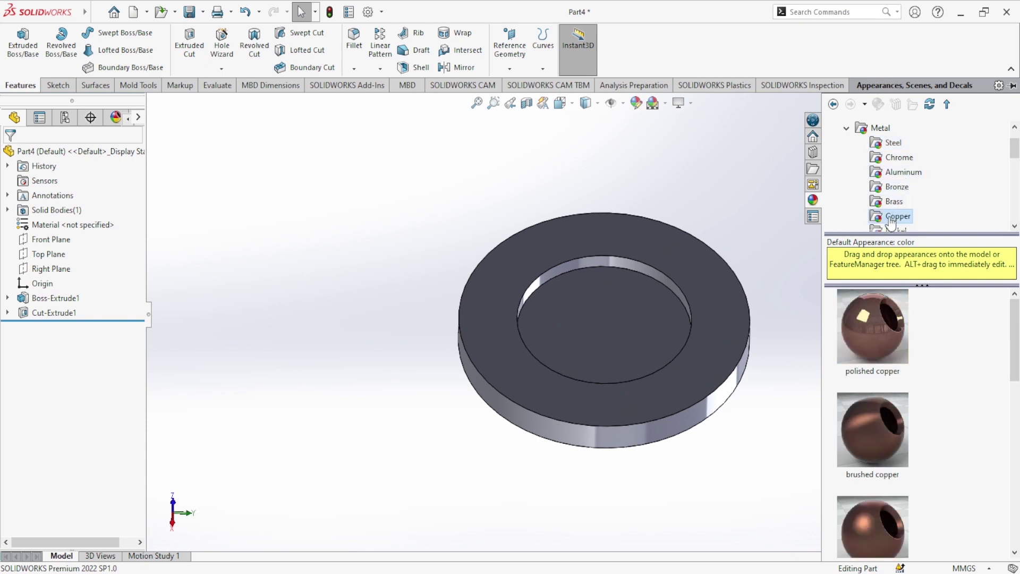
double_click(868, 321)
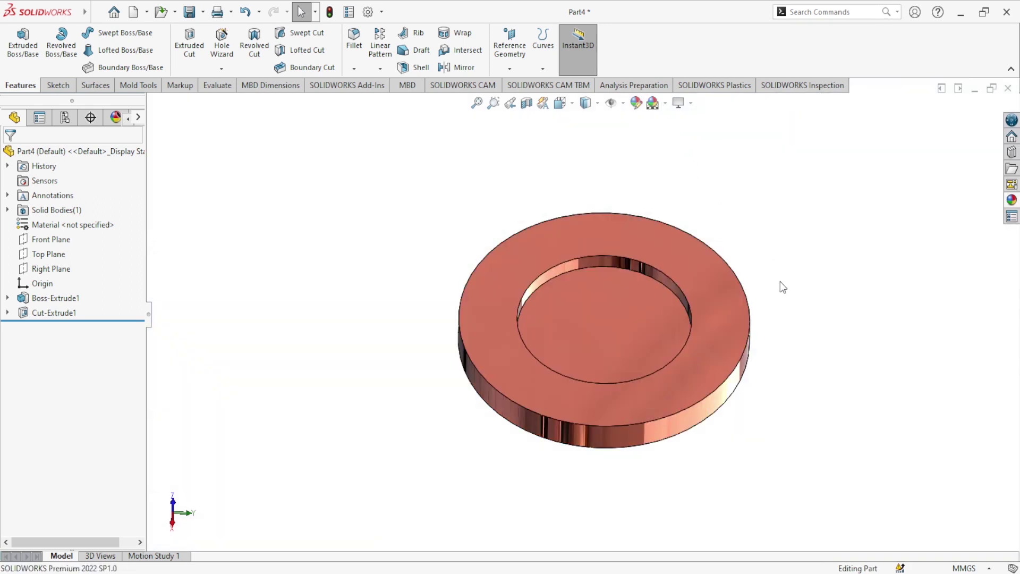
mouse_move(781, 287)
middle_down()
mouse_move(751, 213)
mouse_move(785, 185)
middle_up()
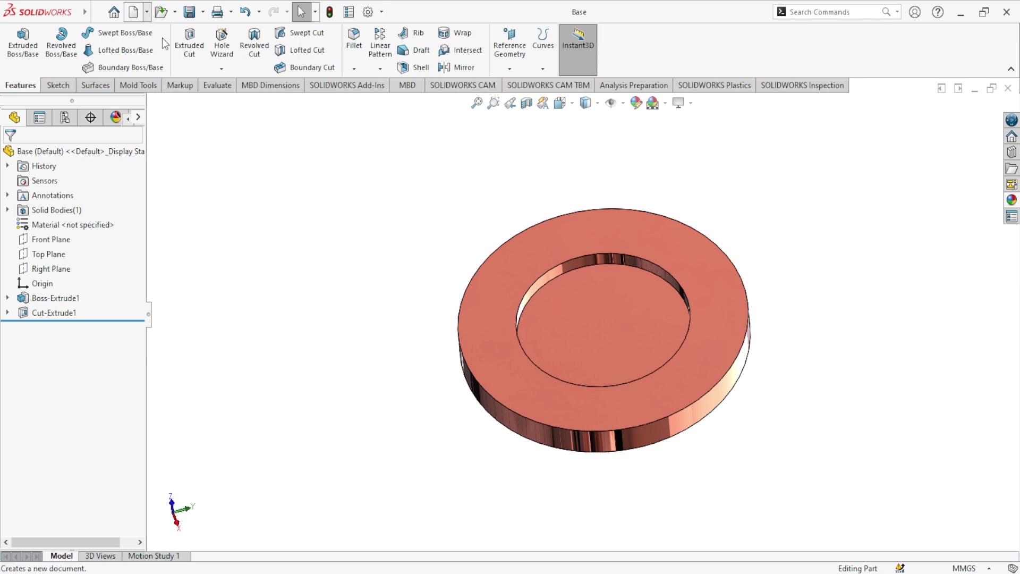
Step: Create a new assembly, place Base rotated hole-side up, and place Spring above it
click(134, 12)
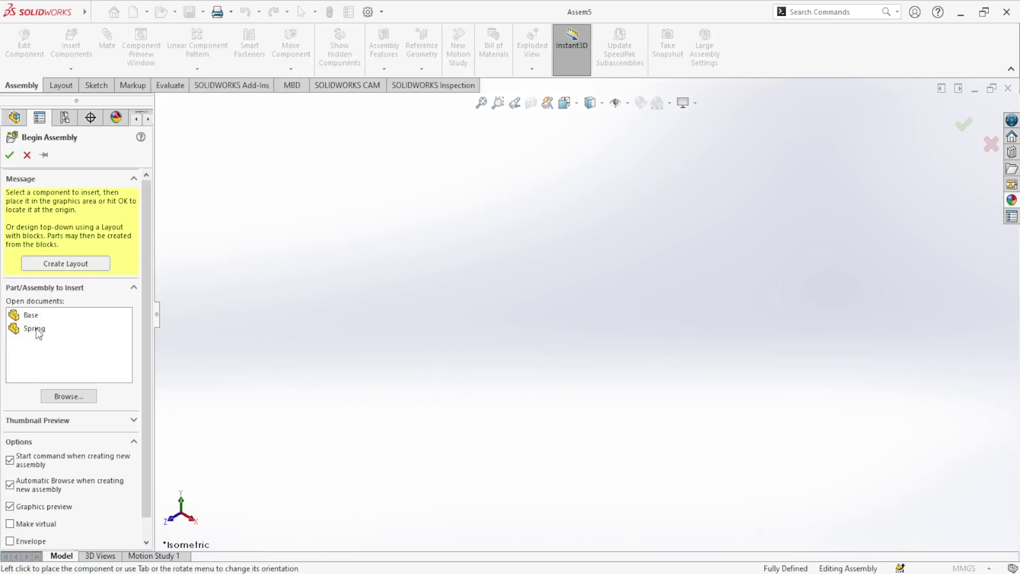
click(33, 331)
ctrl+click(29, 316)
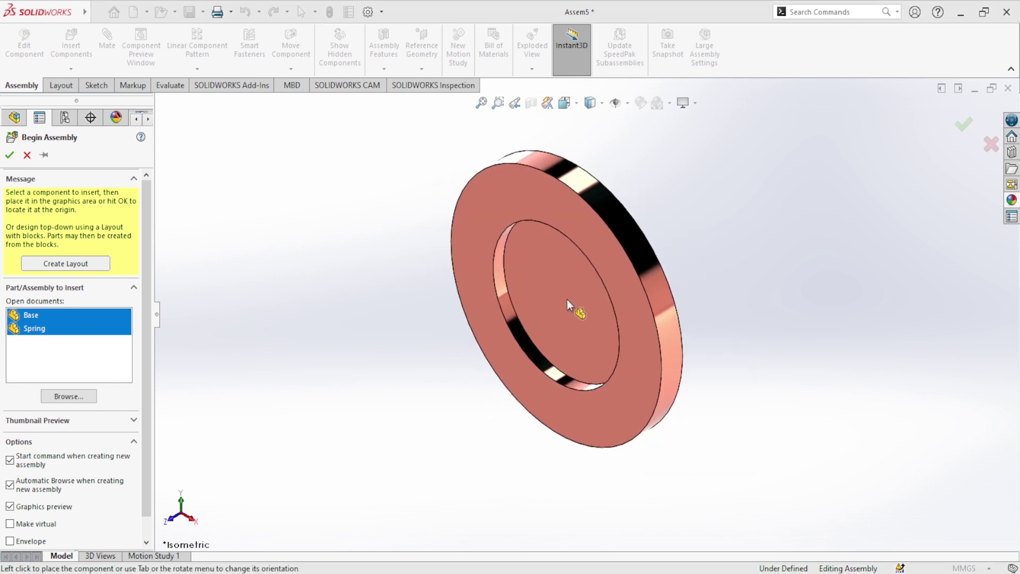
key(Tab)
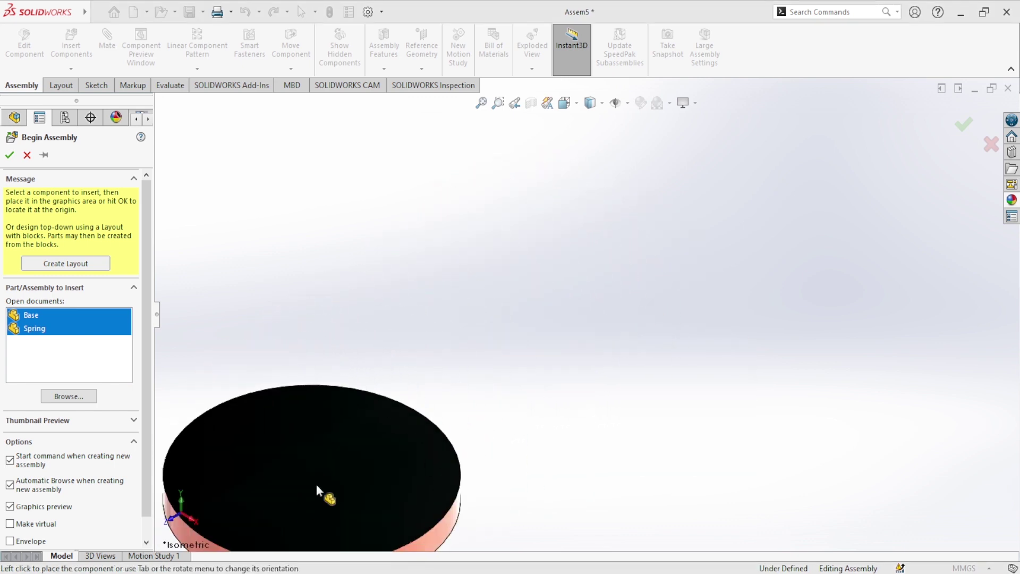
key(Tab)
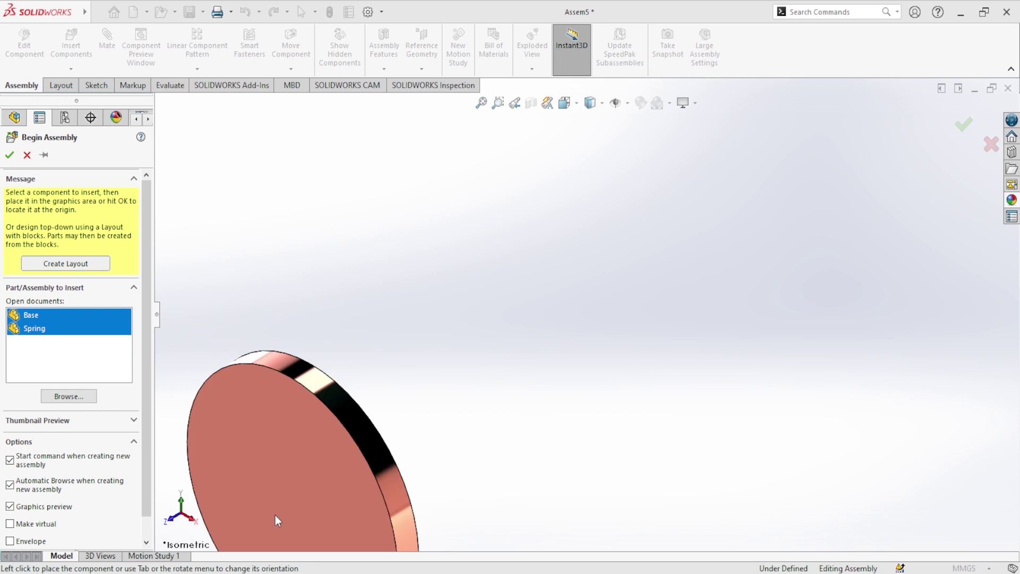
key(Tab)
click(549, 381)
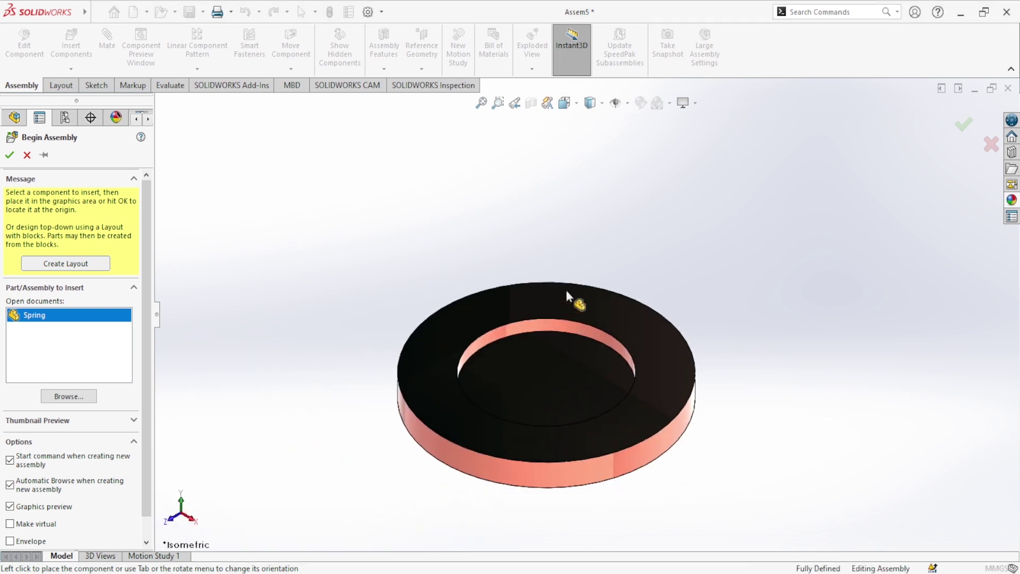
scroll(578, 239, up, 3)
scroll(571, 202, up, 3)
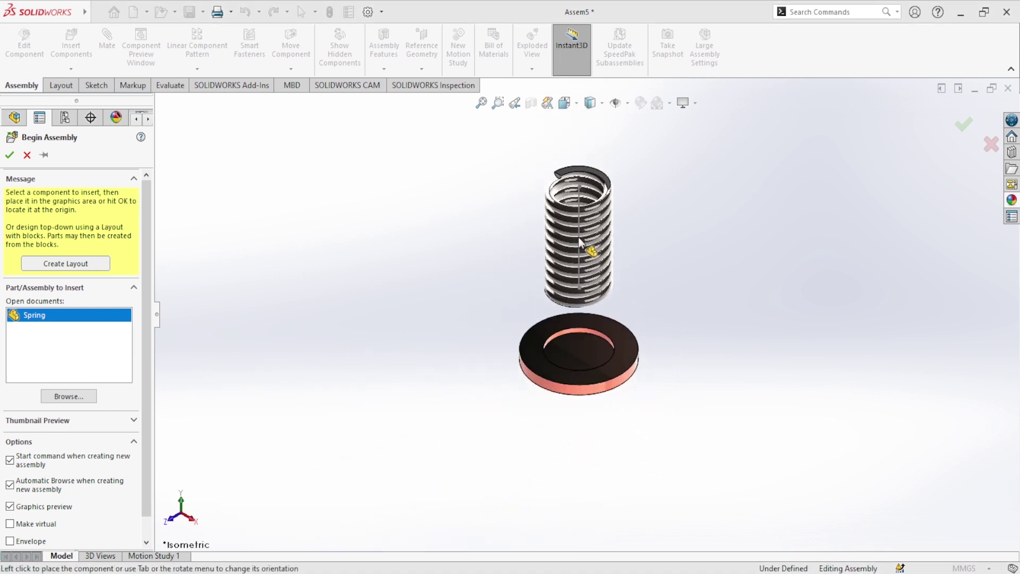
click(606, 302)
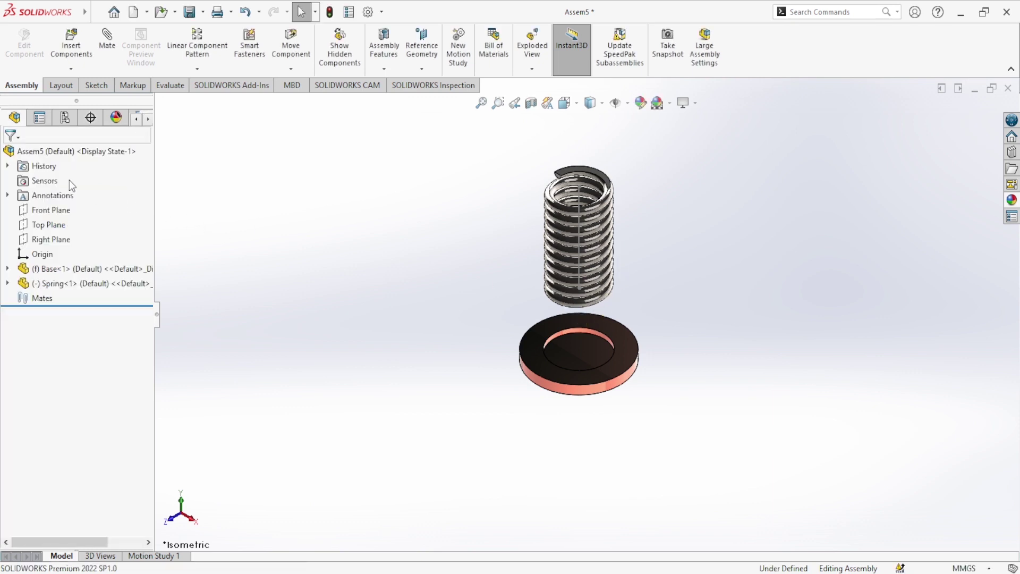
Step: Switch to a plain white scene and mate the spring's axis concentric with the base recess
click(668, 104)
click(675, 136)
middle_drag(704, 305, 508, 336)
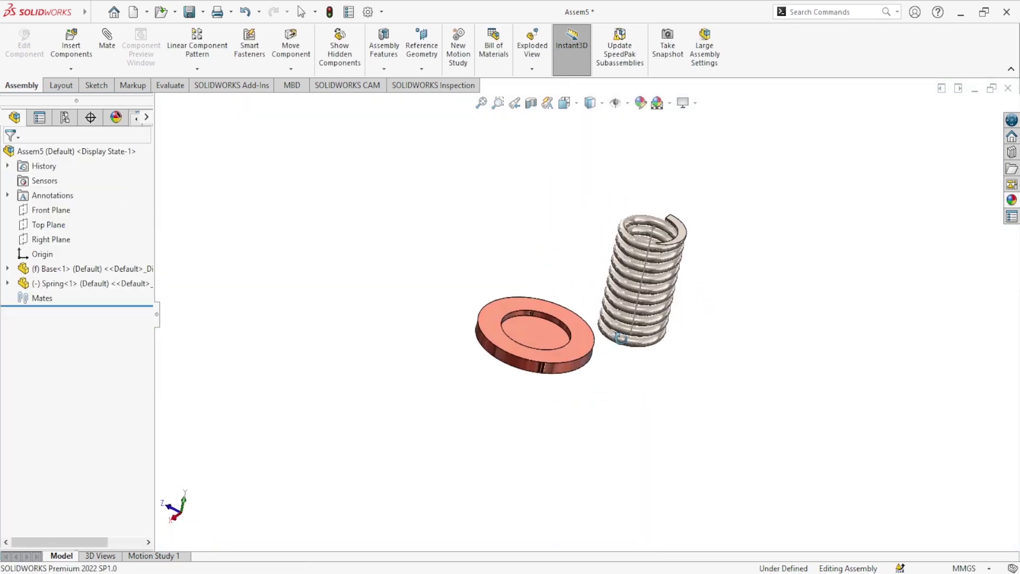
scroll(630, 345, down, 3)
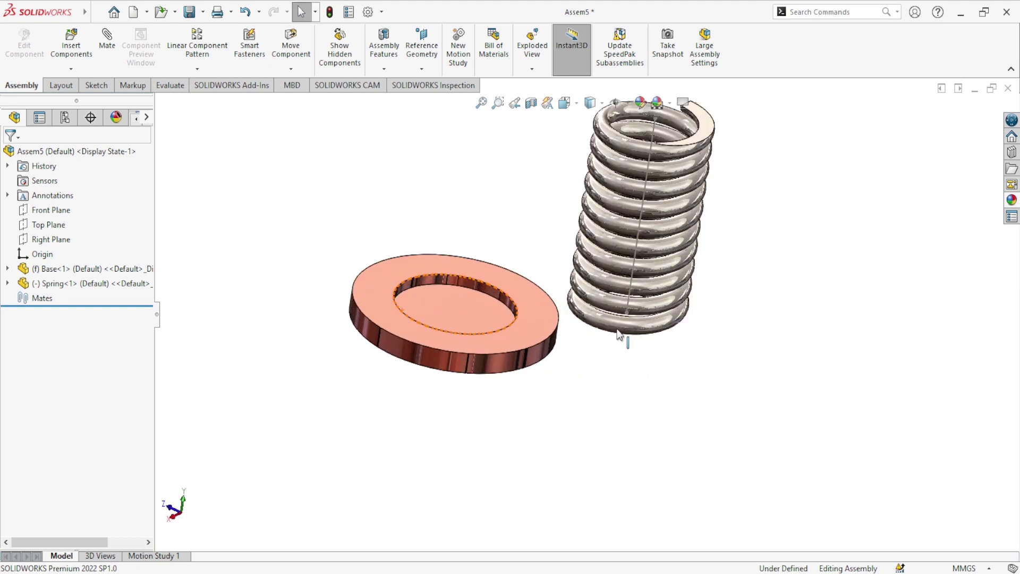
click(630, 302)
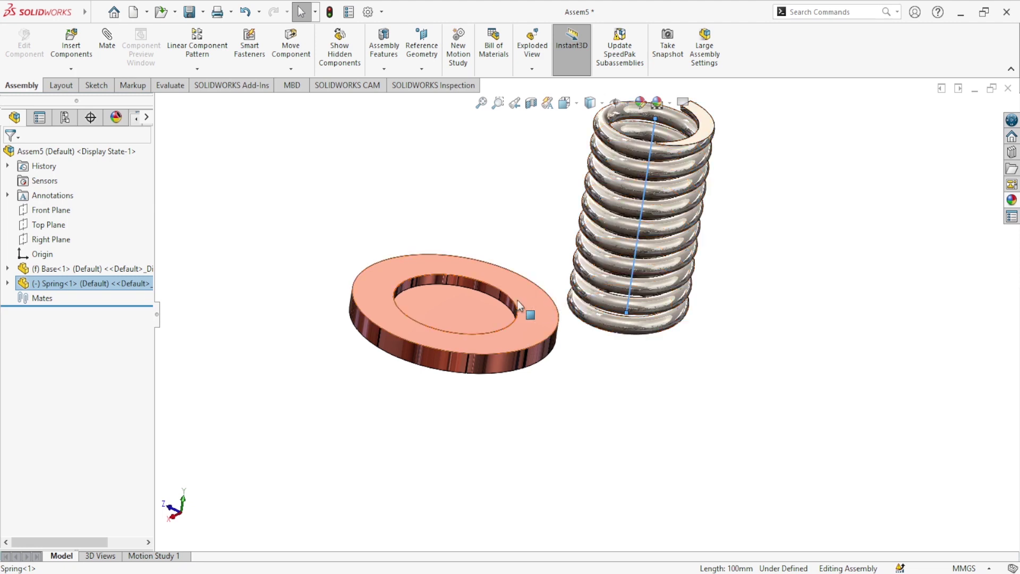
ctrl+click(463, 287)
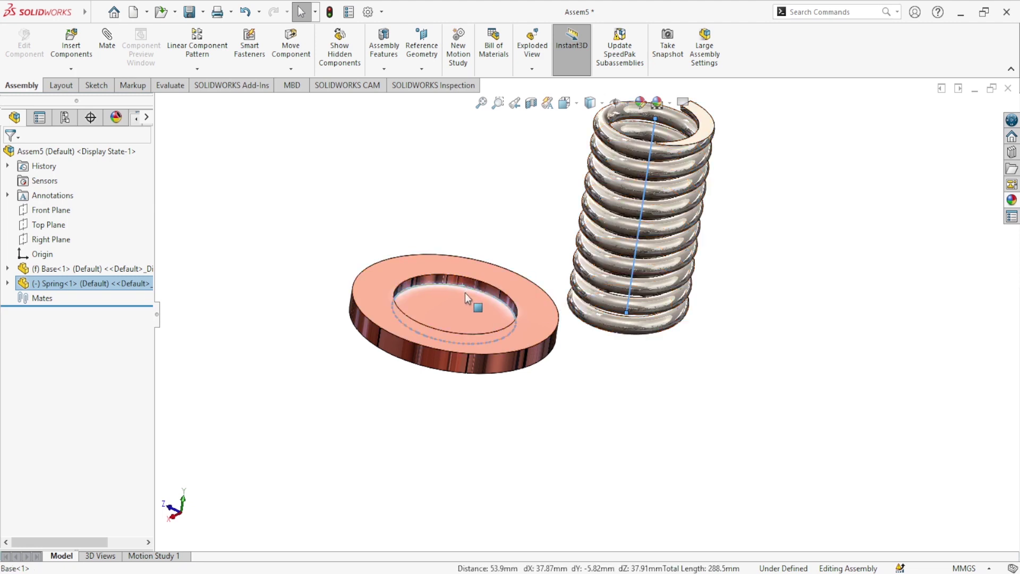
click(105, 42)
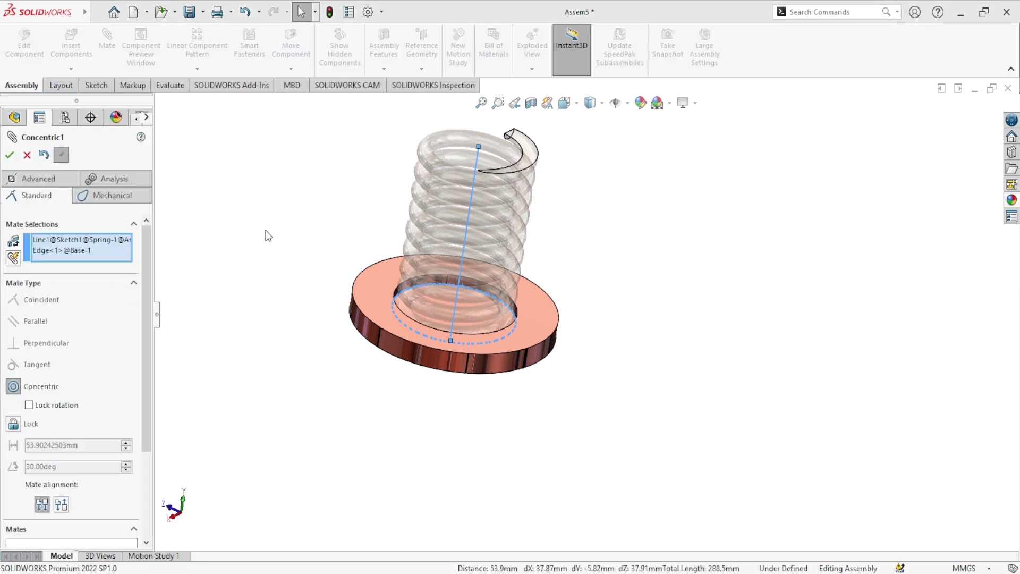
key(Return)
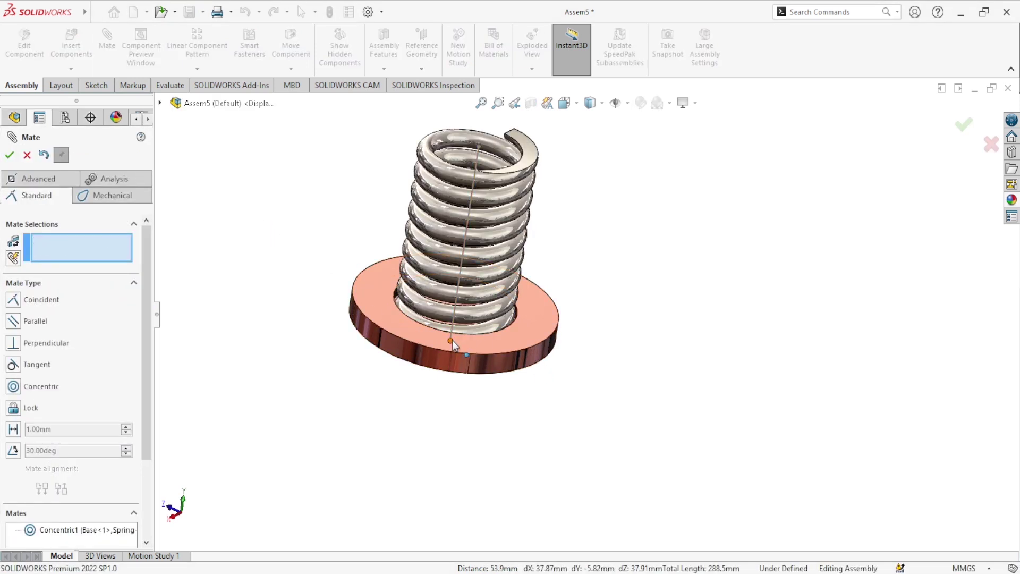
Step: Make the spring's lower end point coincident with the base face and confirm
click(451, 339)
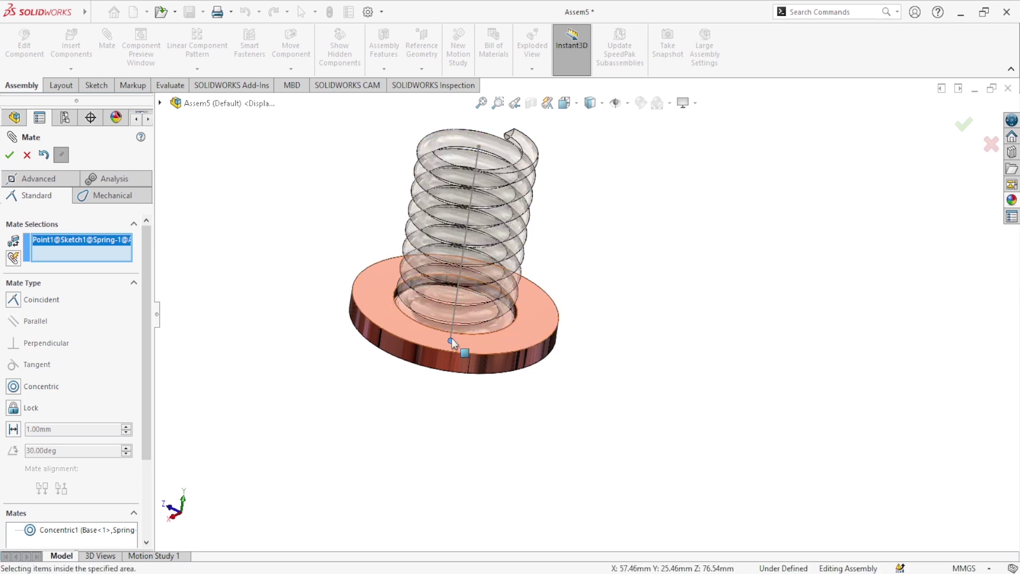
mouse_move(452, 338)
middle_down()
mouse_move(435, 405)
mouse_move(493, 337)
mouse_move(503, 400)
middle_up()
click(467, 224)
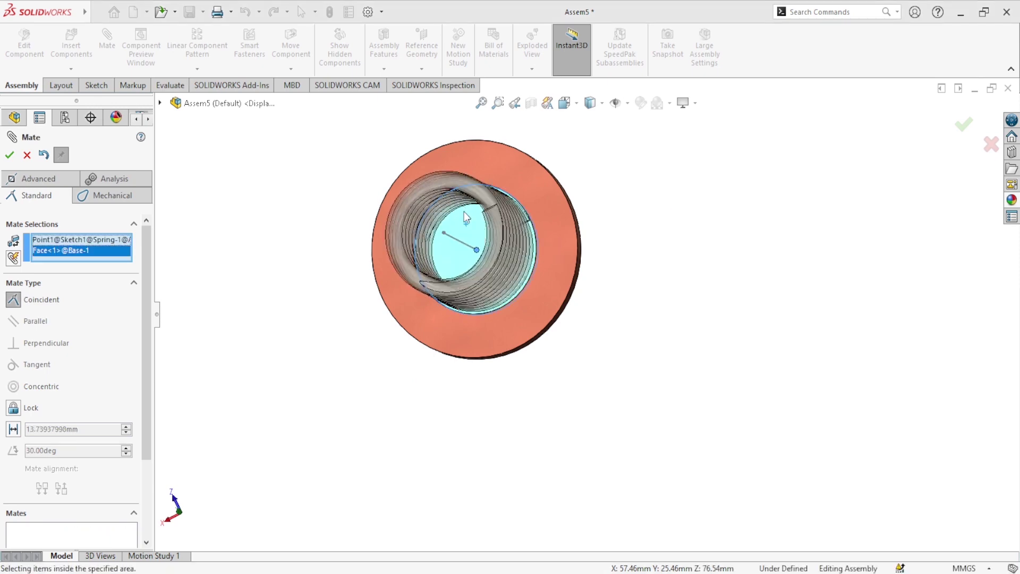
key(Return)
mouse_move(493, 320)
middle_down()
mouse_move(544, 132)
mouse_move(494, 225)
middle_up()
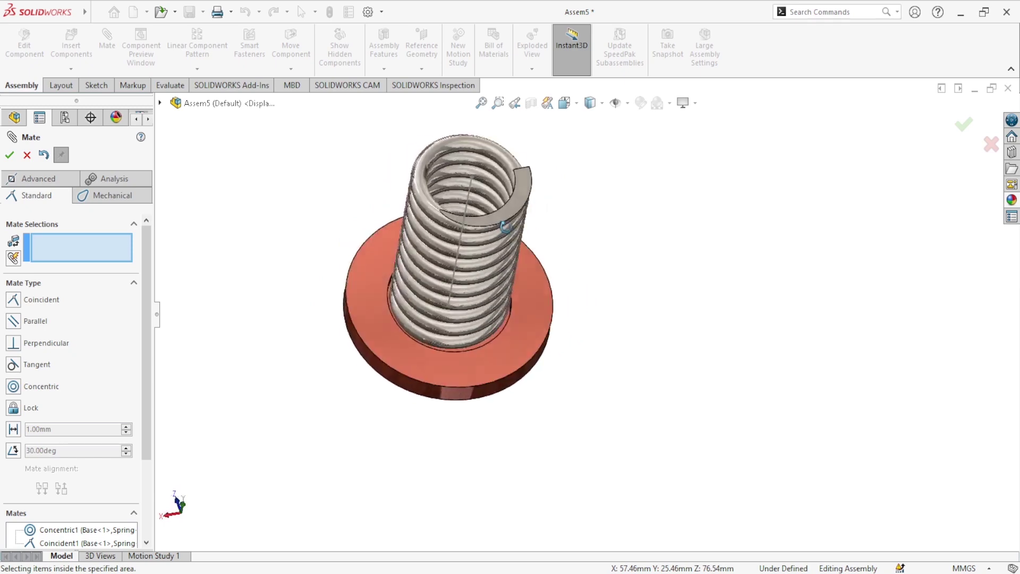
mouse_move(493, 224)
middle_down()
mouse_move(449, 311)
mouse_move(635, 200)
mouse_move(599, 238)
middle_up()
scroll(449, 311, down, 2)
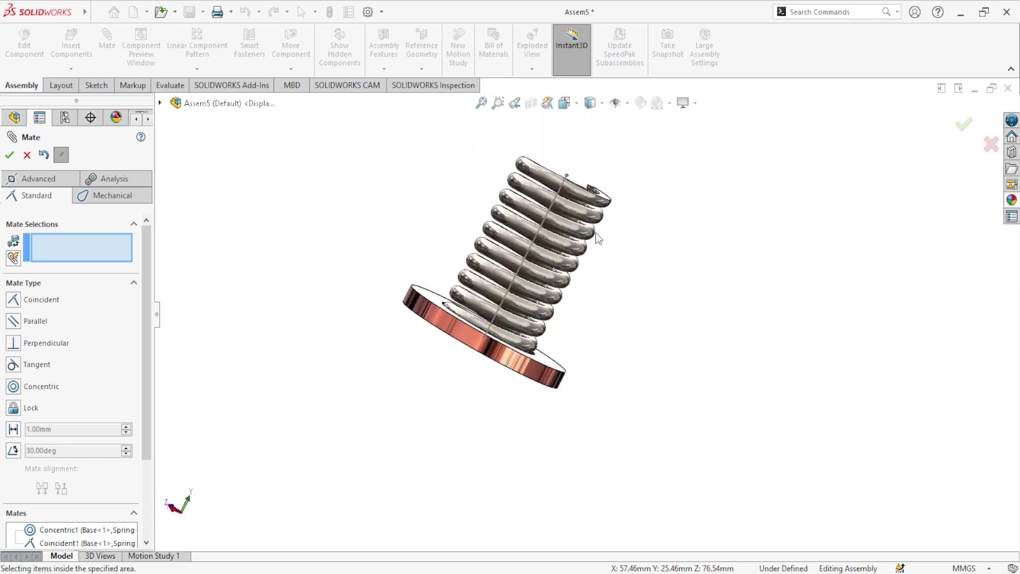
click(10, 156)
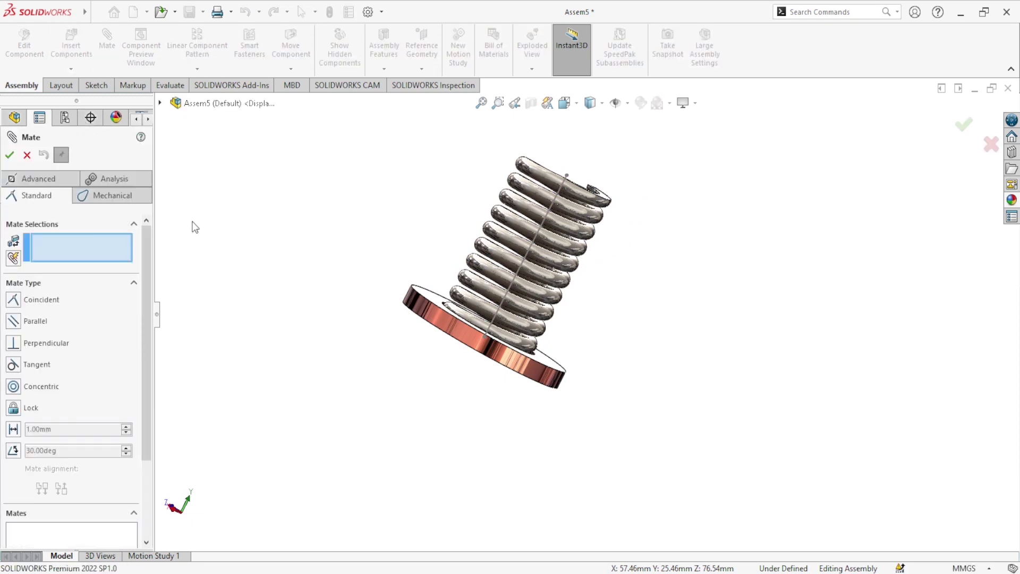
Step: Insert a second Base disc, rotated flat, above the spring's top end
click(27, 154)
click(77, 59)
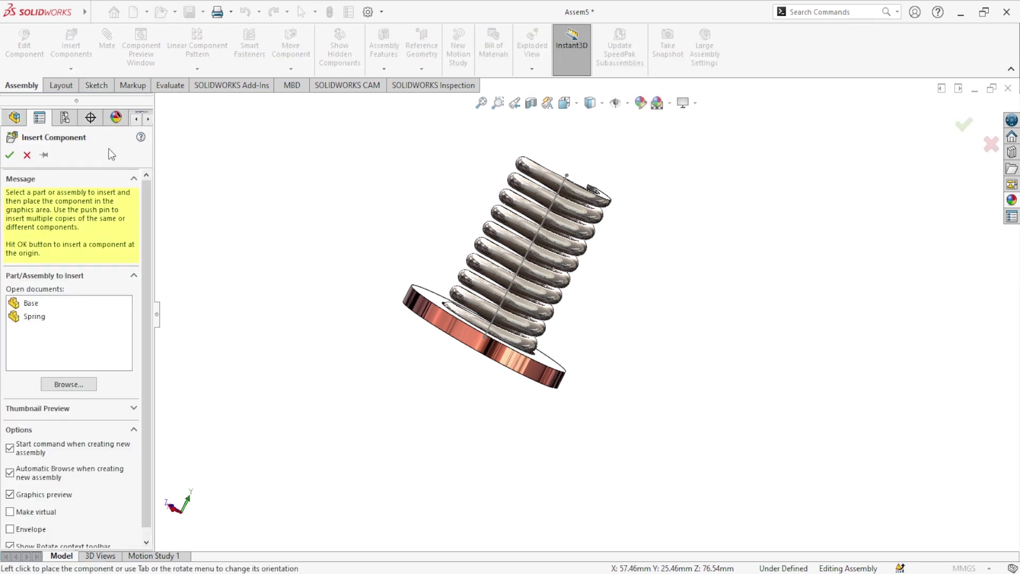
click(30, 316)
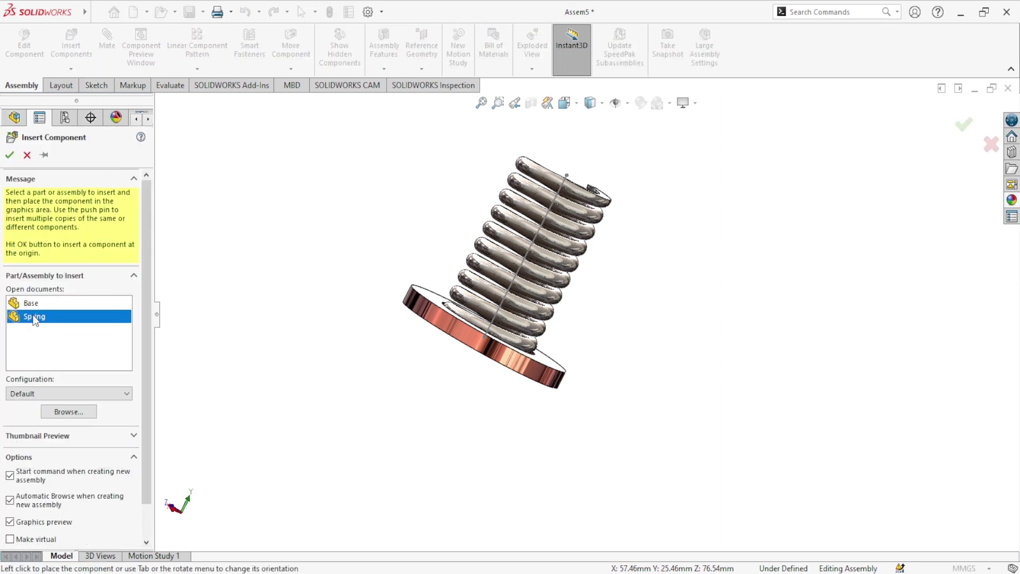
click(31, 302)
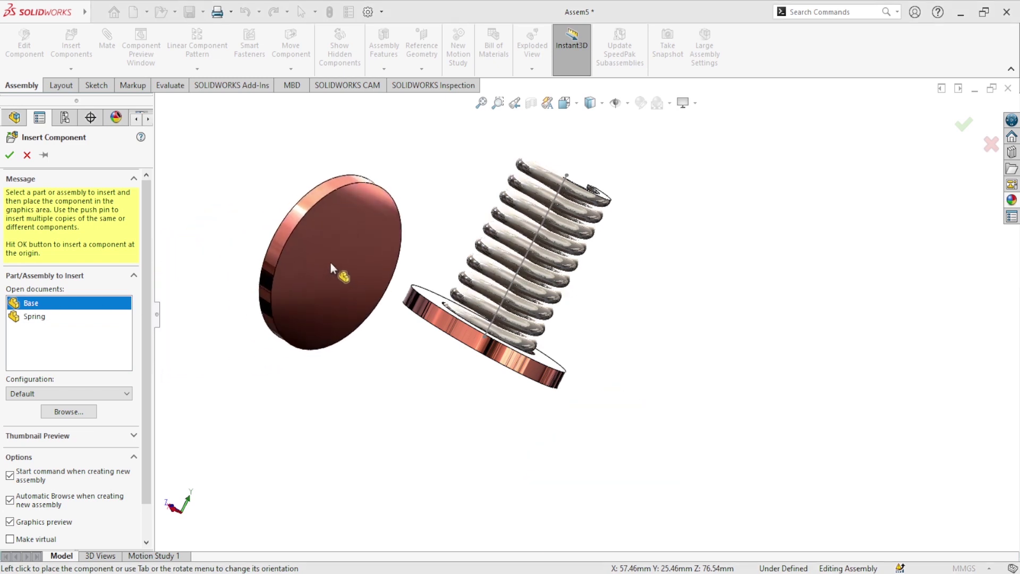
key(Tab)
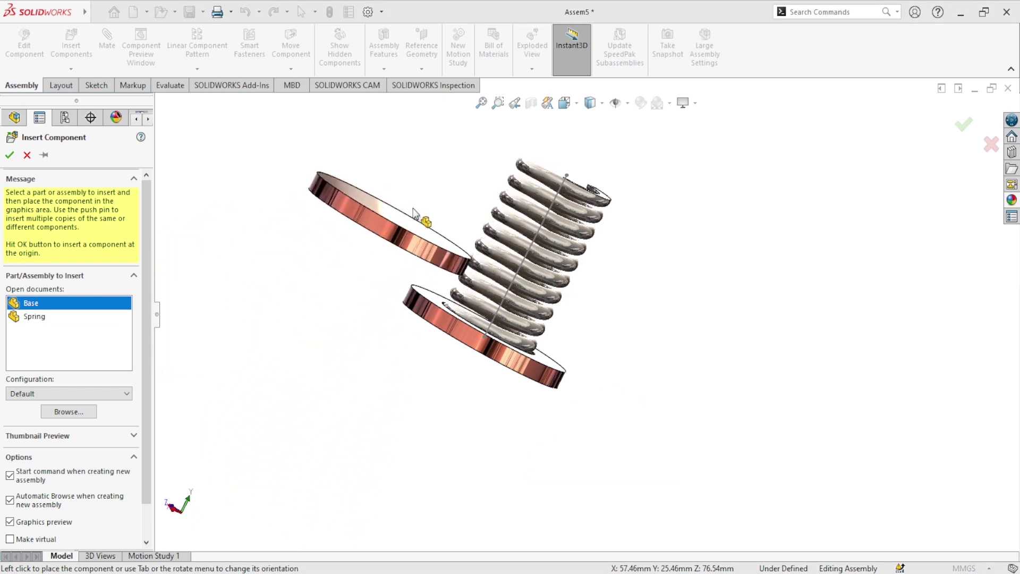
click(603, 133)
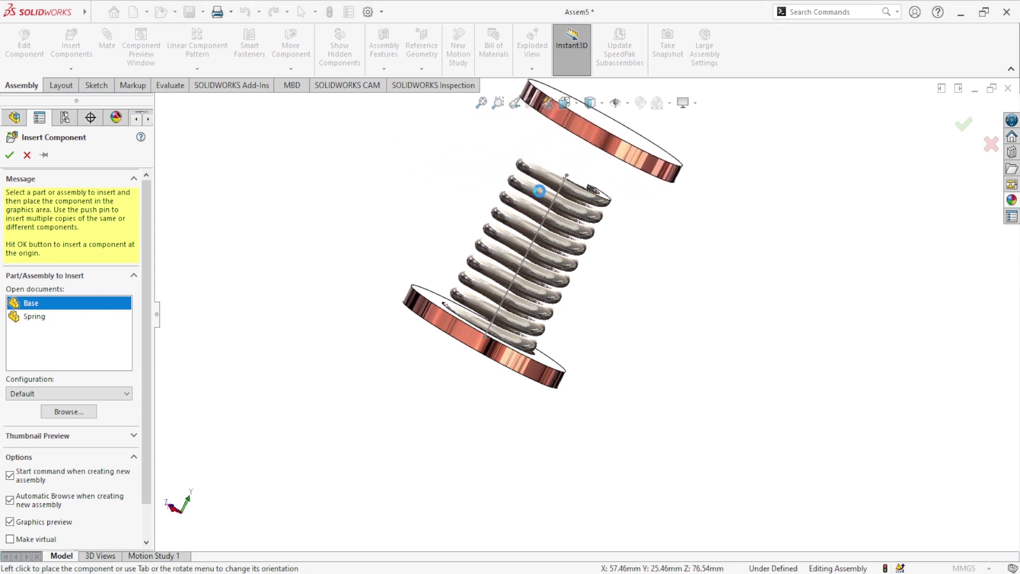
middle_drag(502, 266, 455, 295)
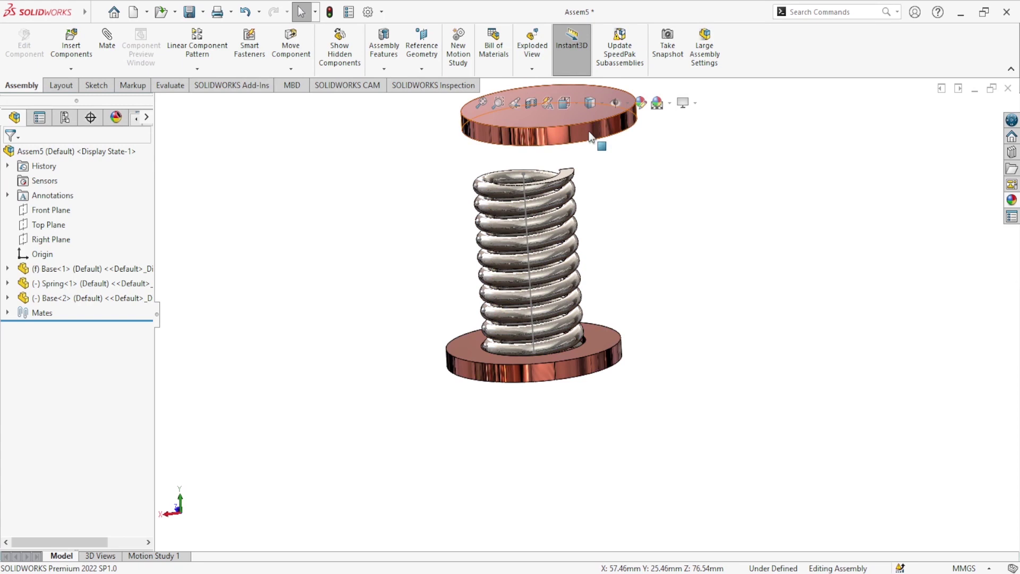
click(590, 136)
Step: Mate the top Base disc concentric with the bottom one, drag it upward, and test the spring
ctrl+click(570, 375)
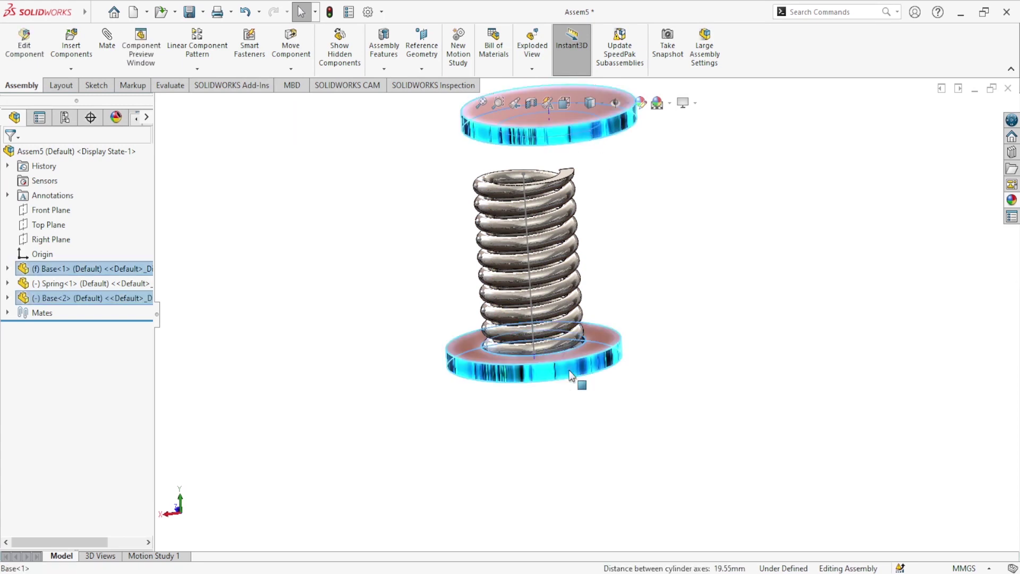
click(107, 40)
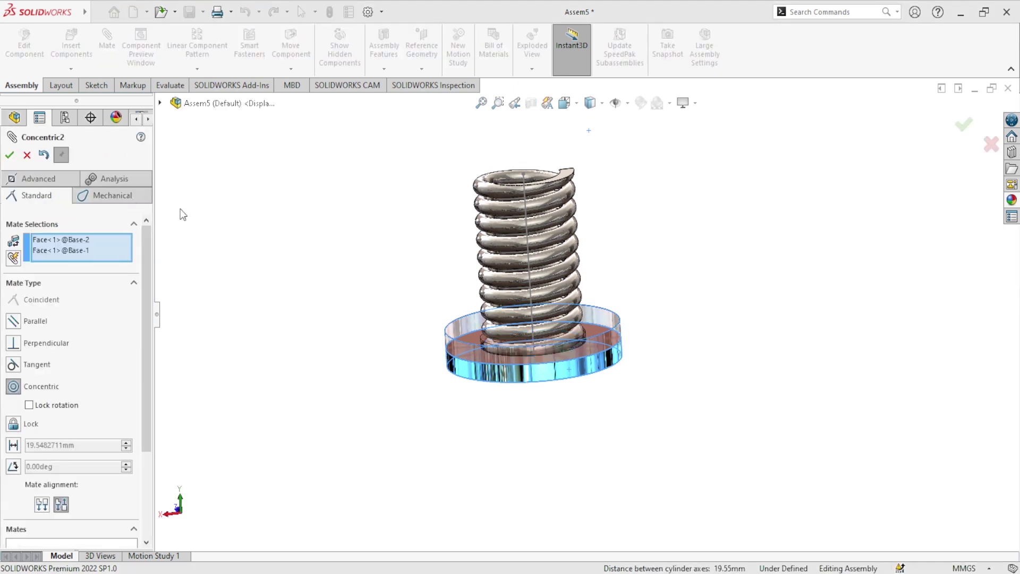
key(Return)
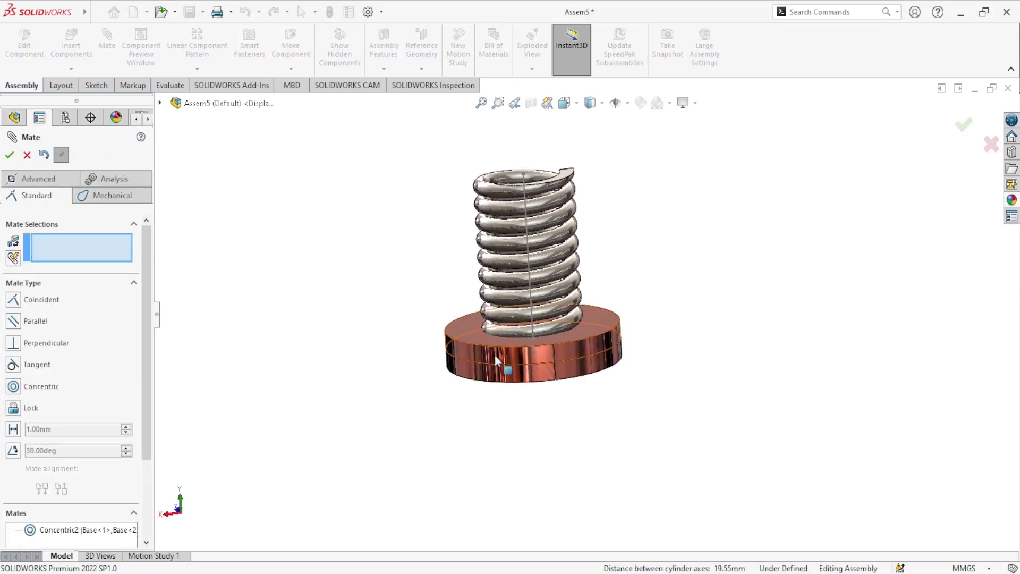
drag(504, 357, 484, 143)
mouse_move(633, 330)
middle_down()
mouse_move(653, 268)
mouse_move(604, 292)
mouse_move(610, 314)
mouse_move(550, 371)
middle_up()
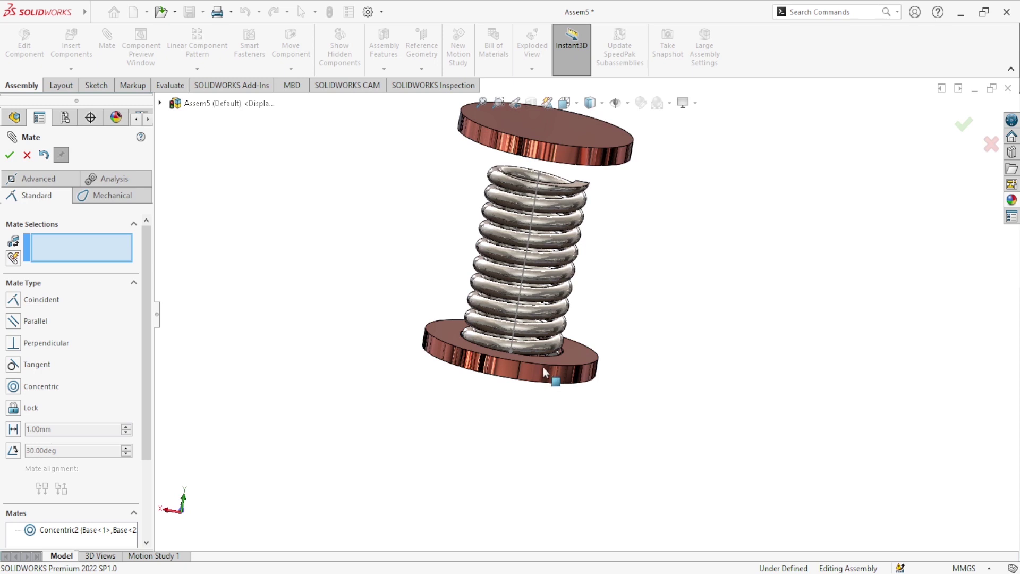
click(550, 236)
drag(550, 237, 548, 234)
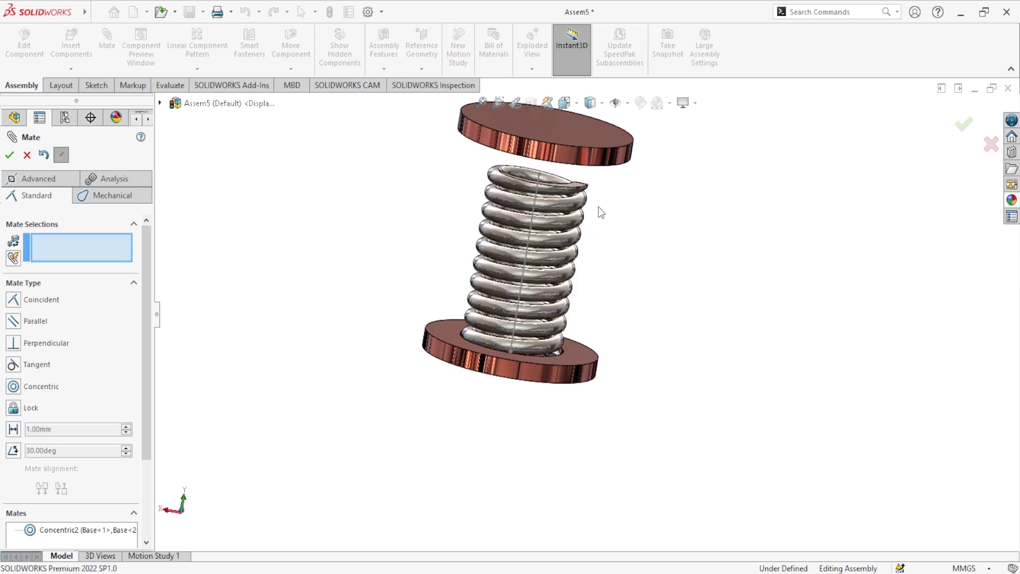
key(Escape)
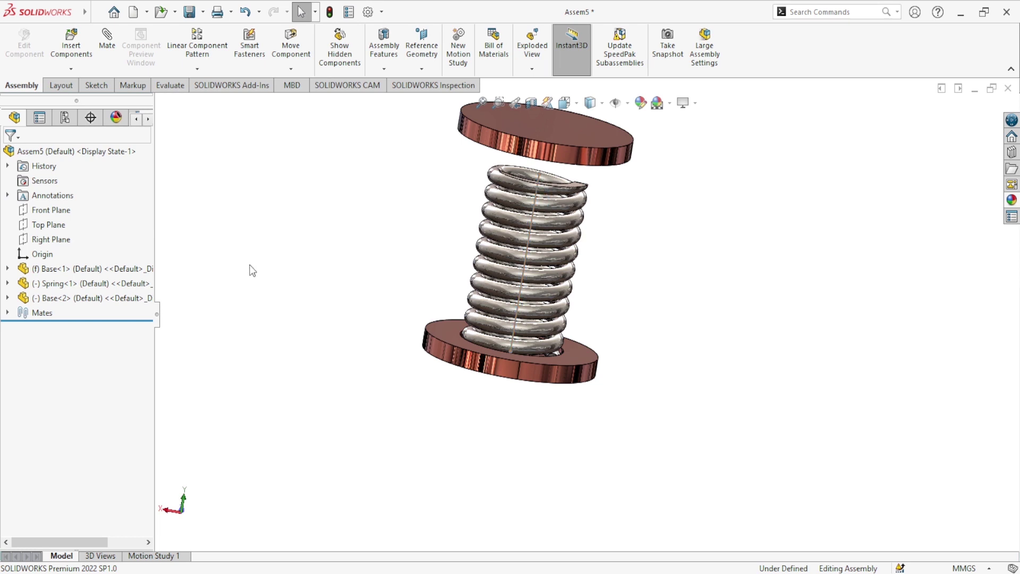
Step: Save the Assem5 assembly with Ctrl+S and select the Spring component
click(94, 286)
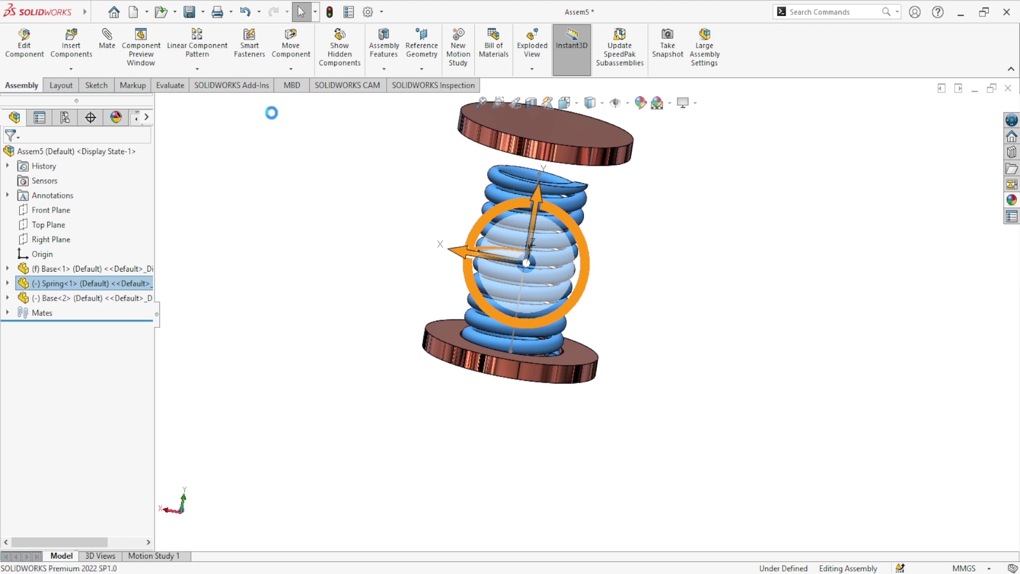
click(499, 248)
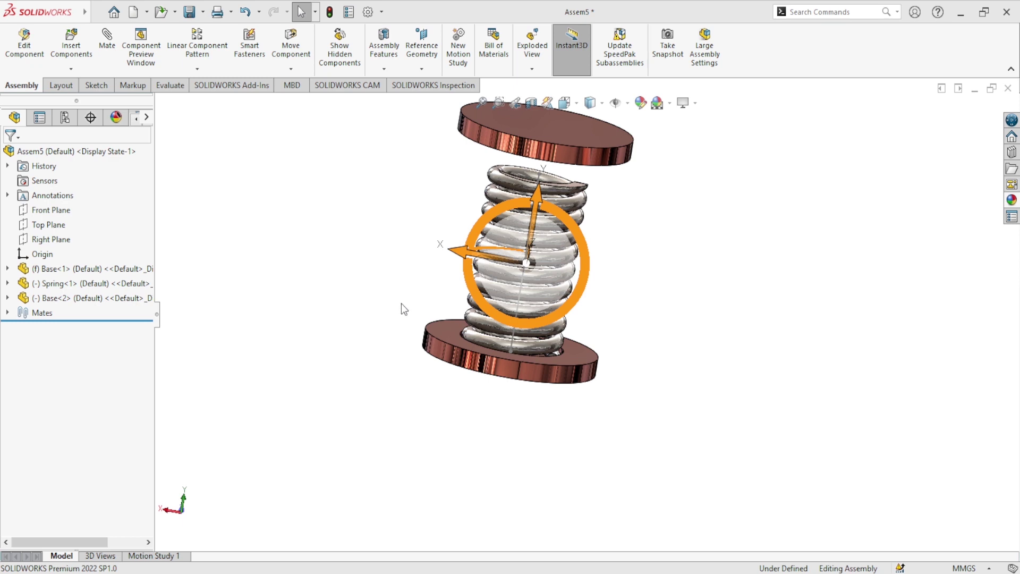
key(ctrl+s)
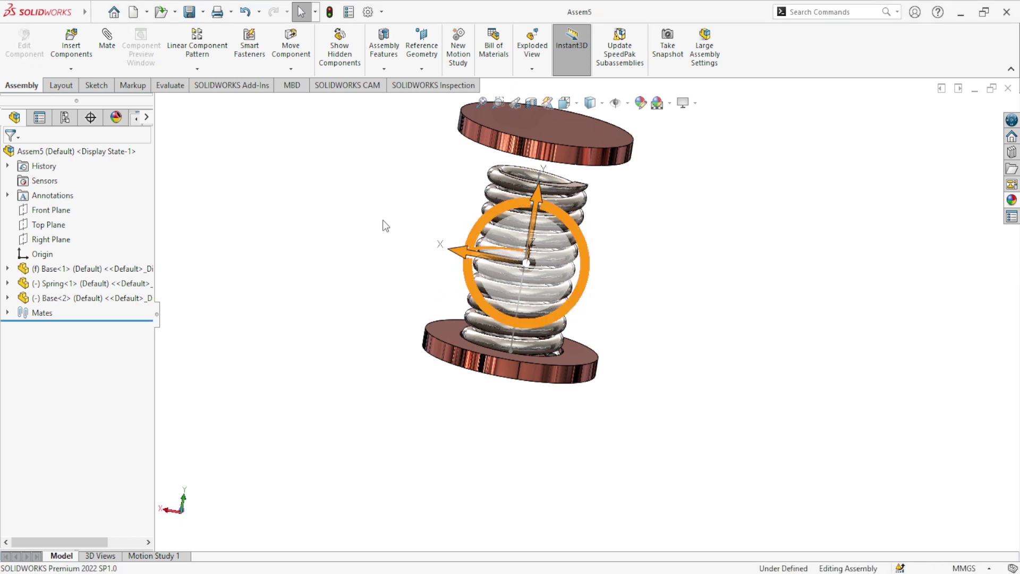
click(117, 282)
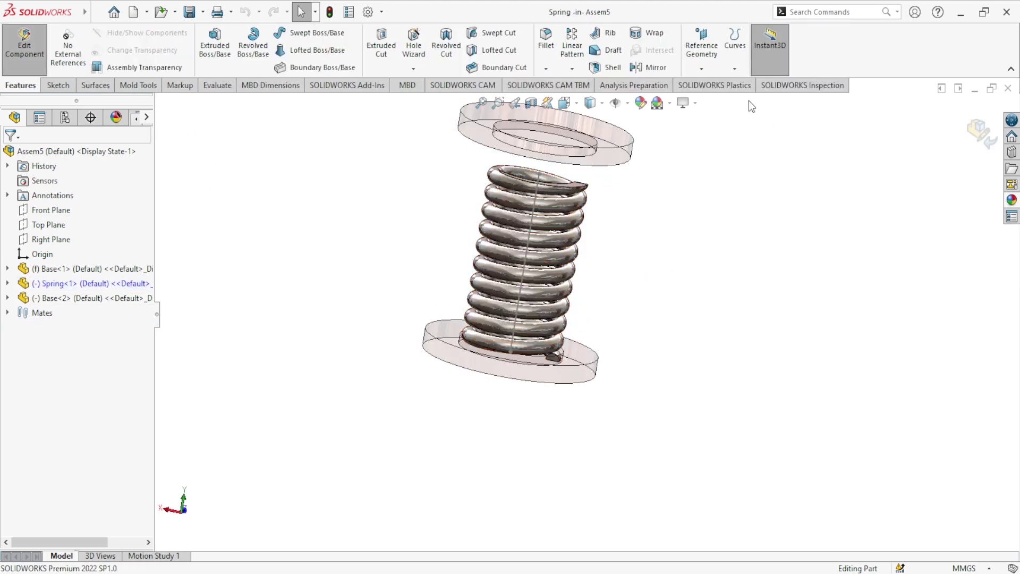
Step: Edit the spring's sweep path Sketch1 and delete its 100.00 height dimension
click(7, 283)
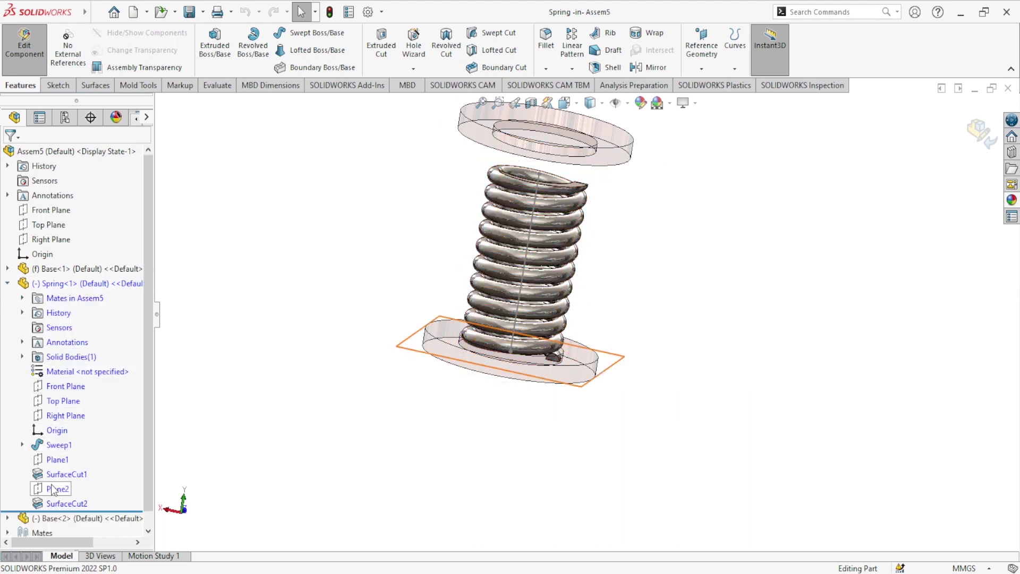
click(22, 444)
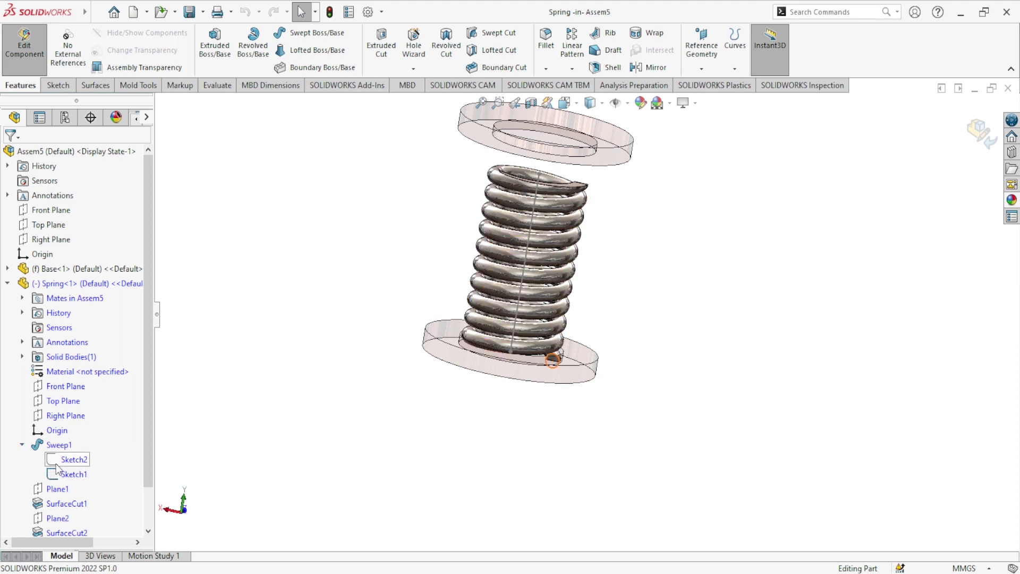
click(66, 475)
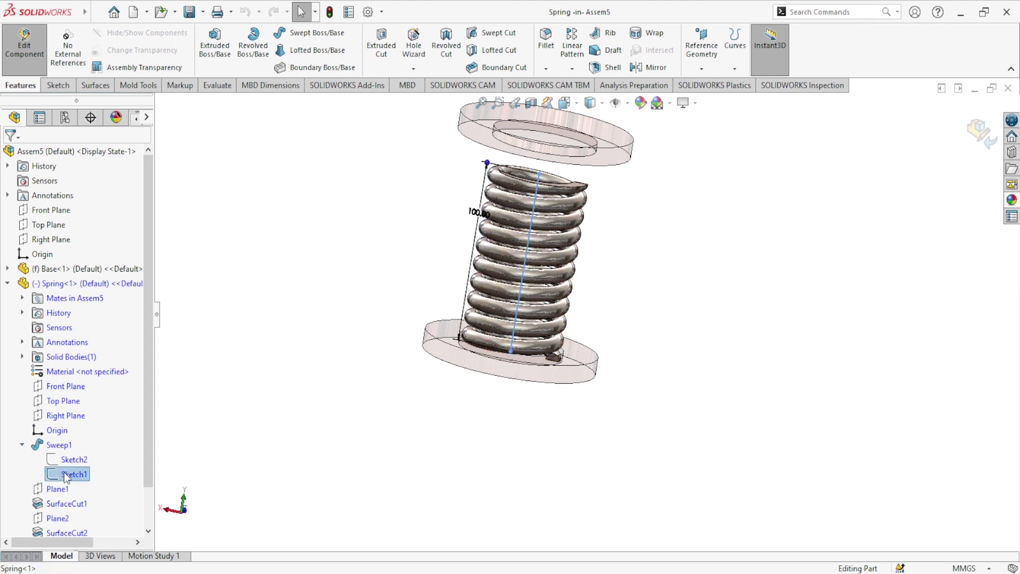
click(75, 435)
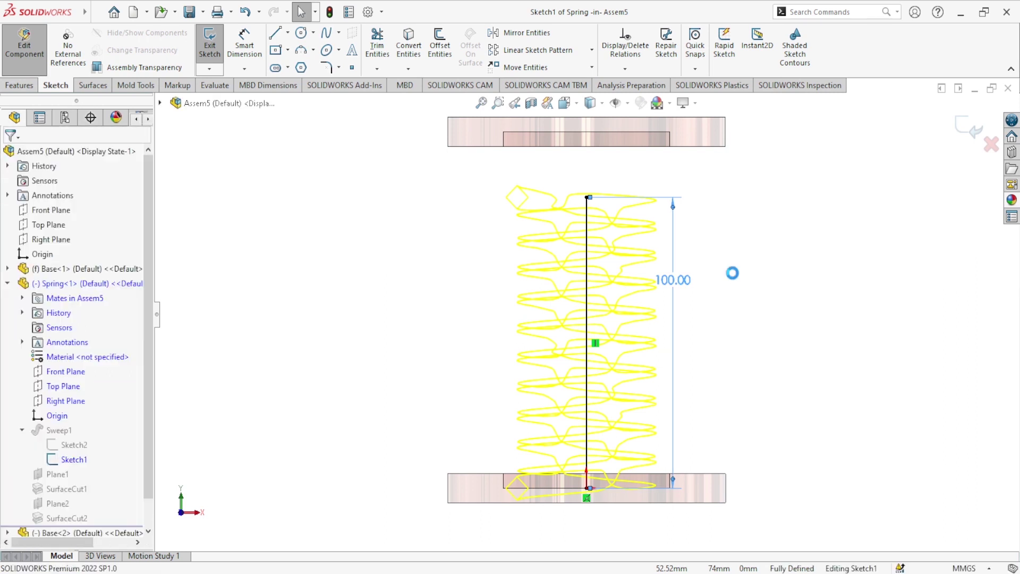
key(Delete)
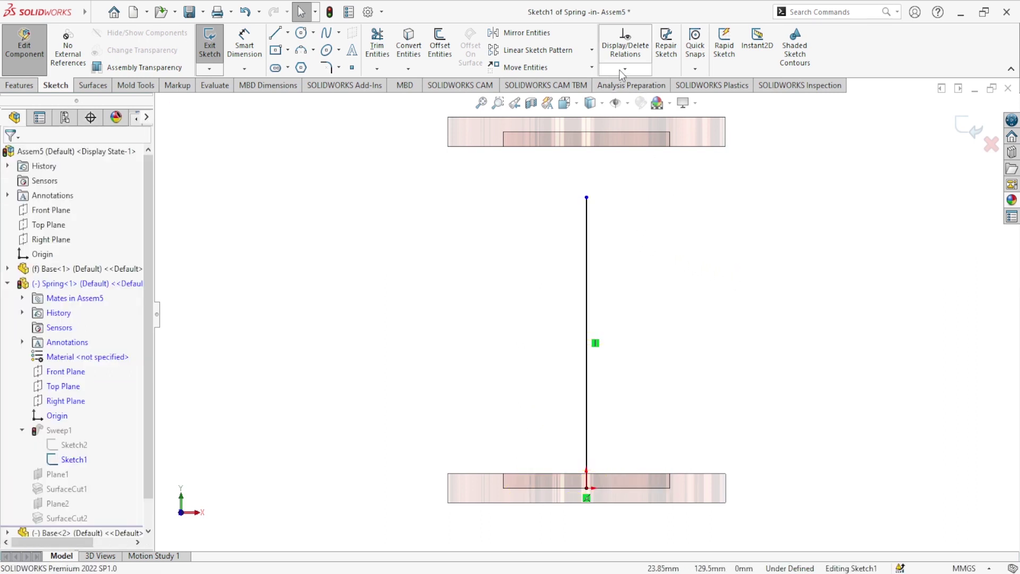
Step: Make the path line's top endpoint coincident with the upper disc's inner circular edge
click(639, 108)
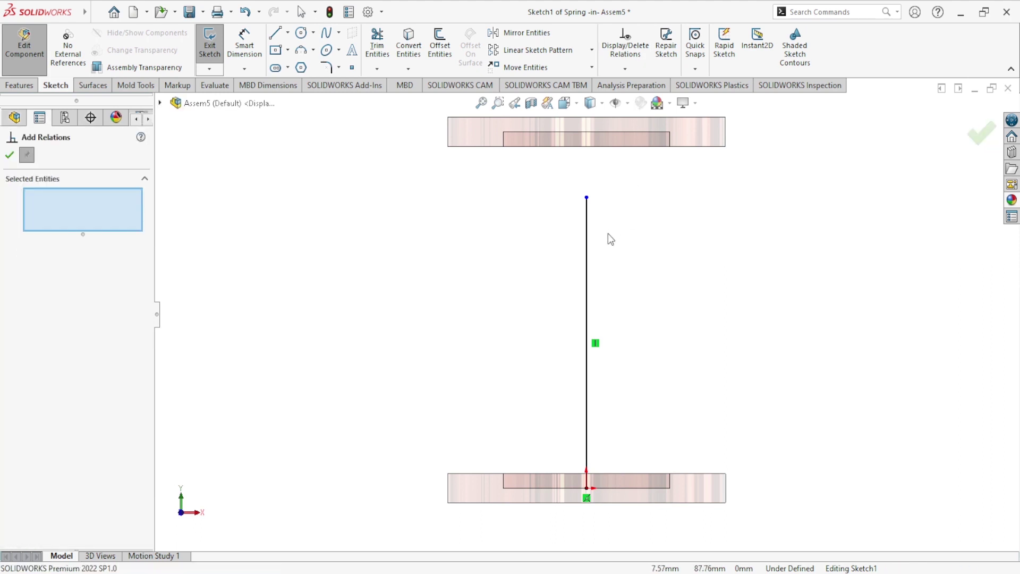
middle_drag(602, 235, 600, 206)
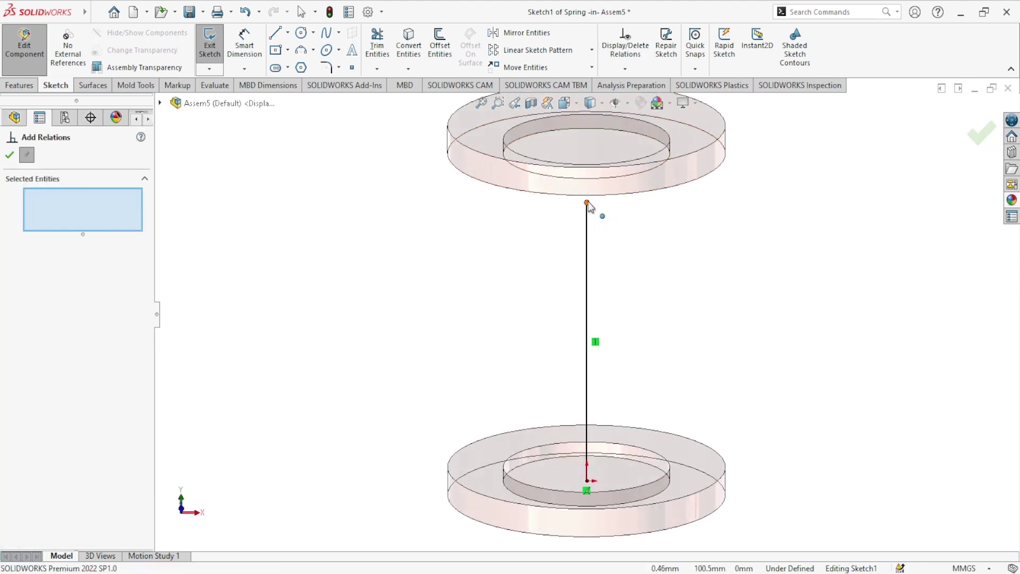
click(587, 203)
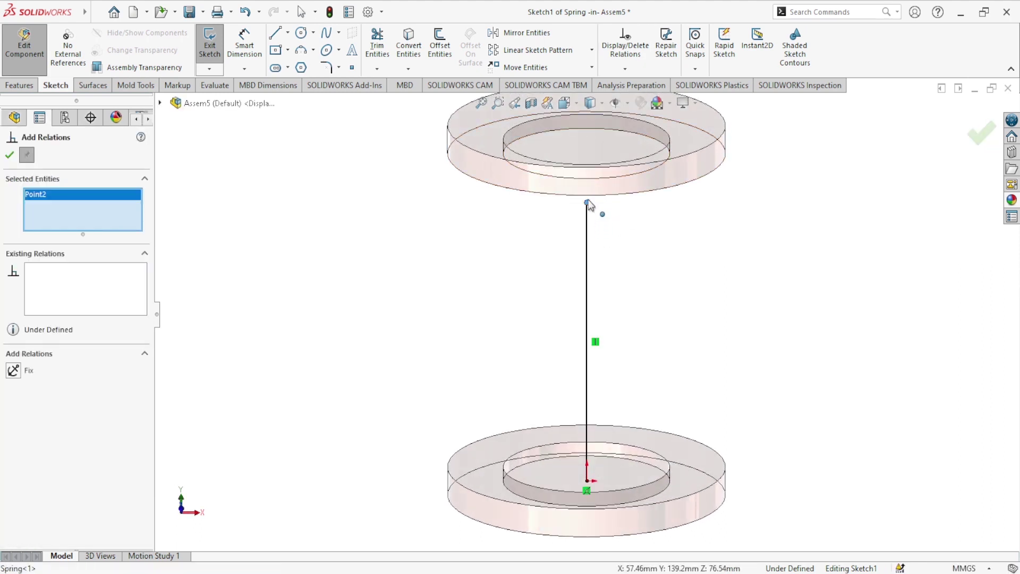
click(542, 161)
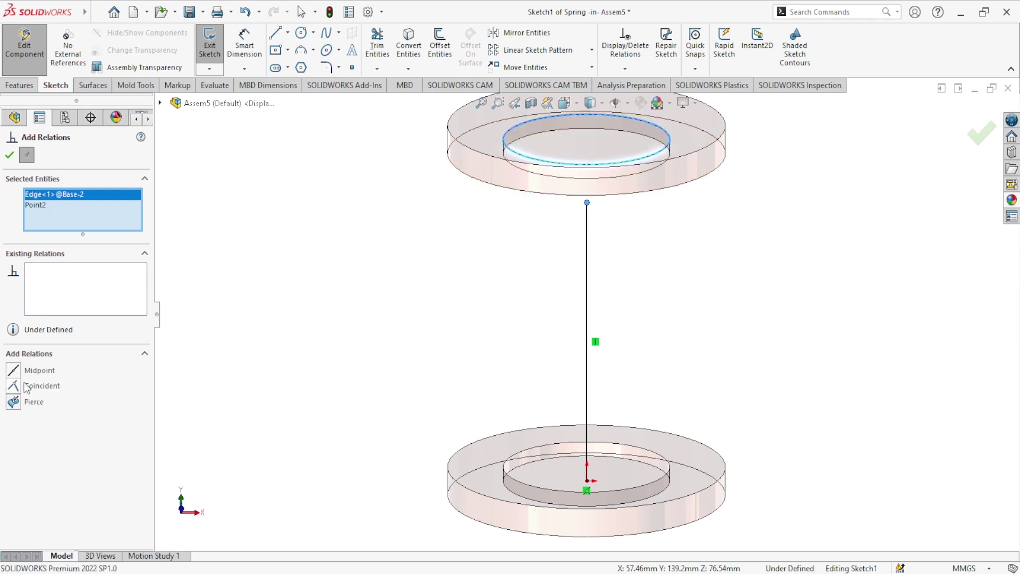
click(32, 385)
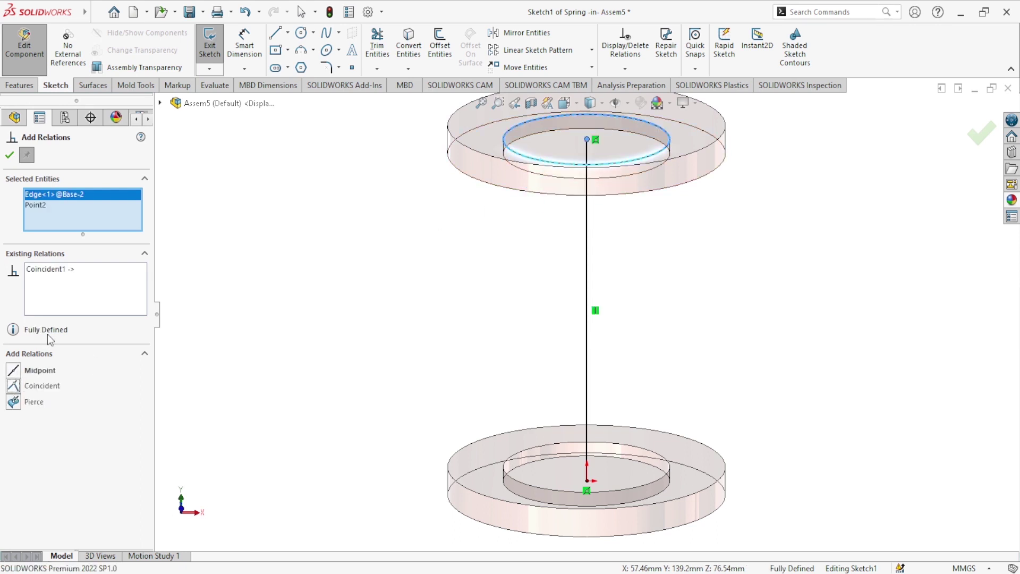
click(9, 154)
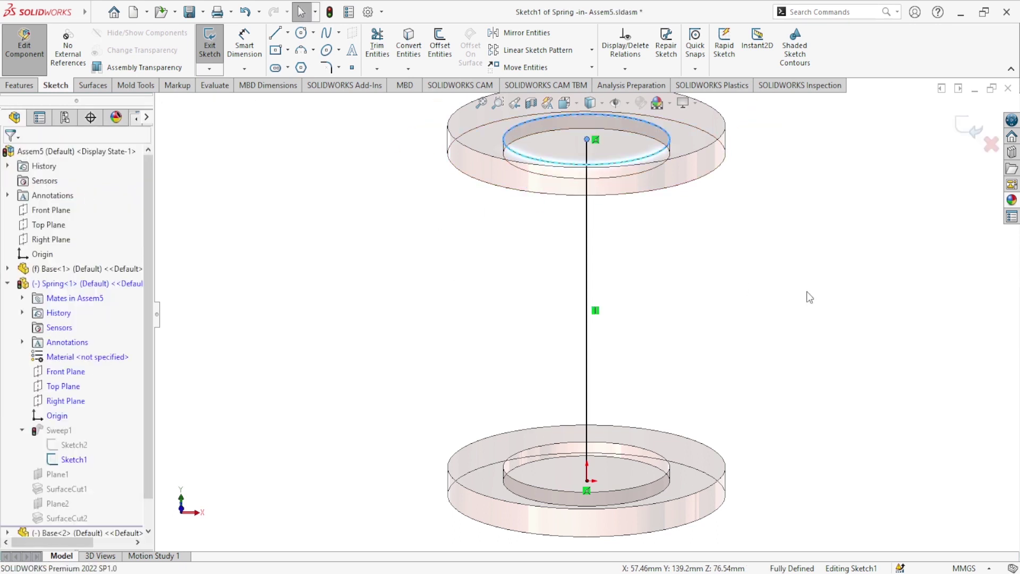
Step: Exit the sketch and component editing, then hide the path line inside the spring
click(964, 127)
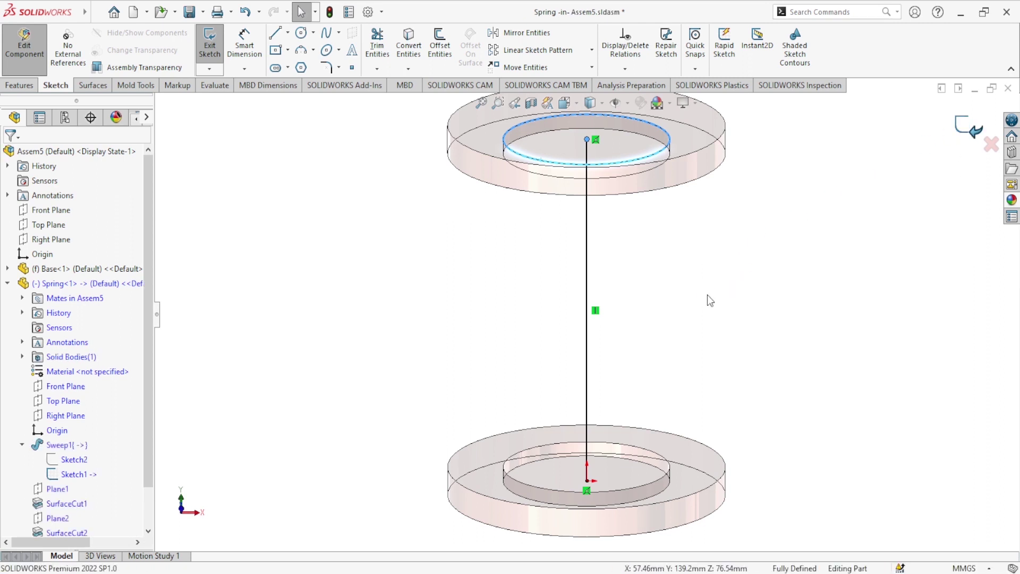
click(983, 138)
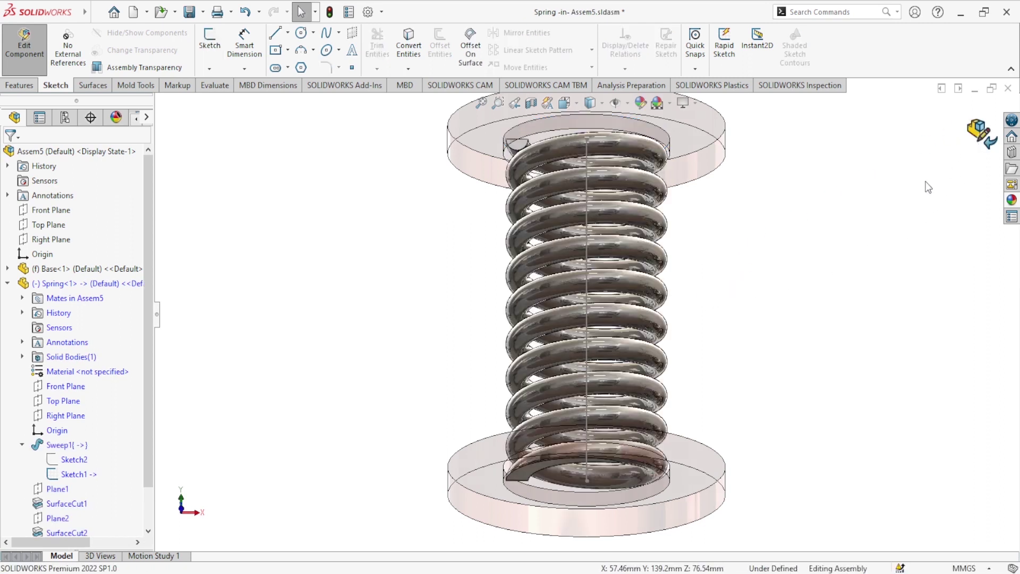
middle_drag(777, 278, 767, 314)
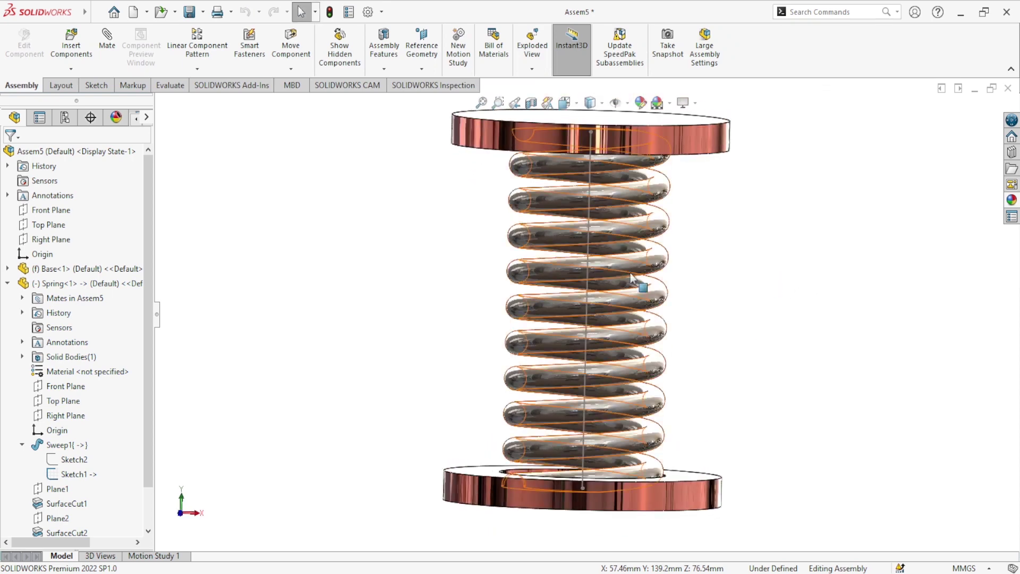
click(588, 248)
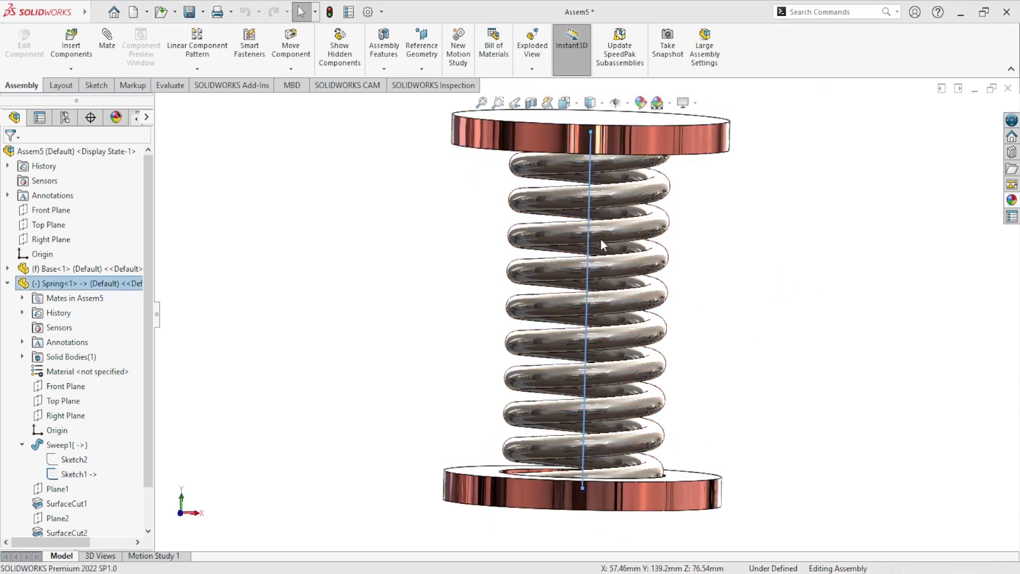
click(614, 227)
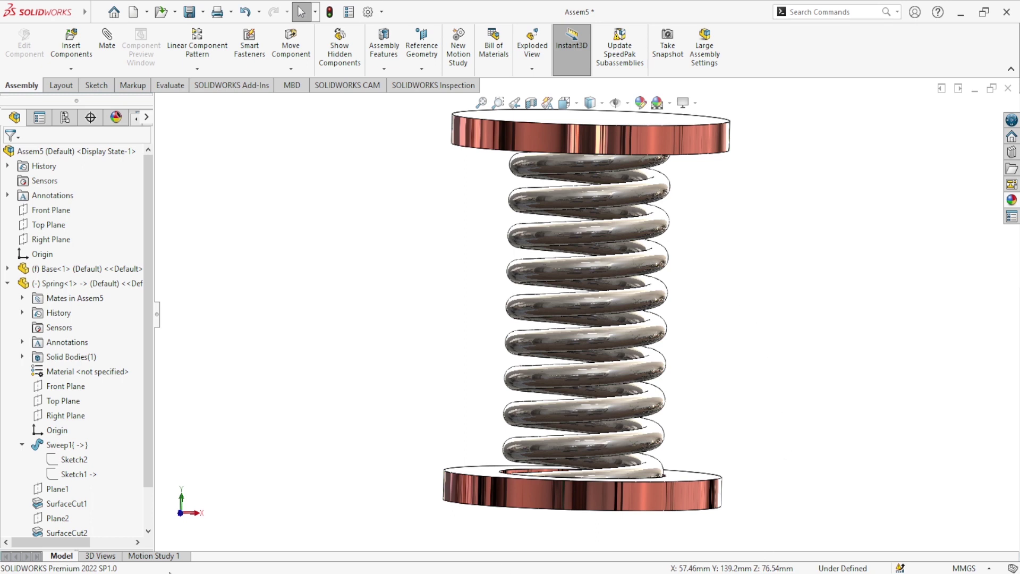
Step: In Motion Study 1, set a 3 s keyframe with Base<2> raised to stretch the spring
click(164, 555)
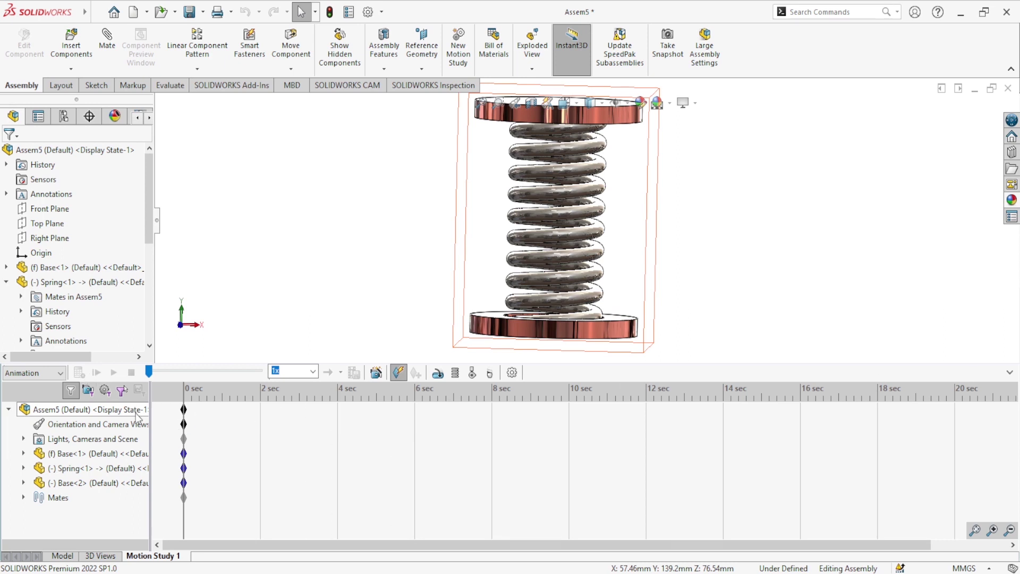
scroll(632, 190, down, 3)
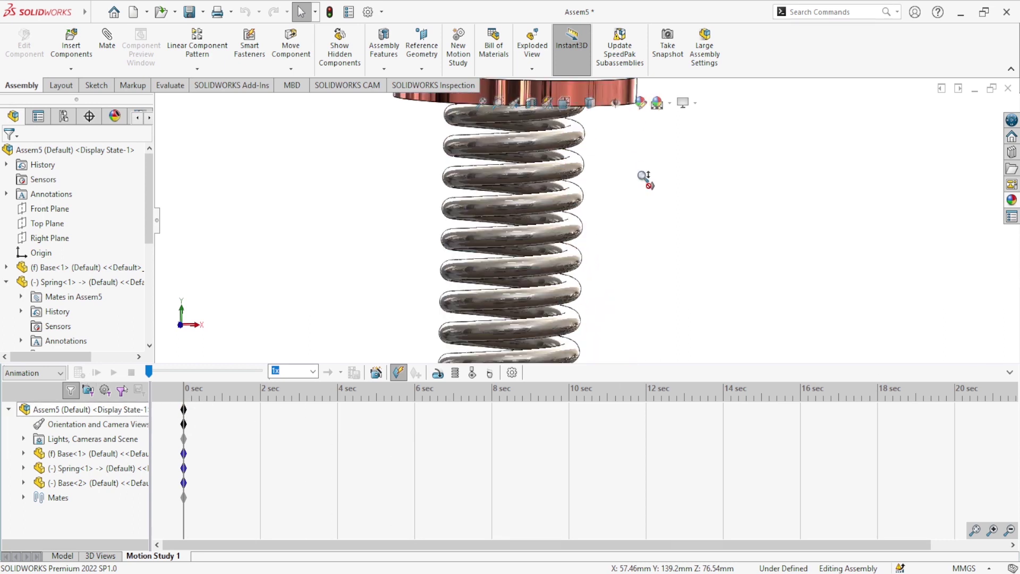
scroll(645, 179, up, 5)
scroll(644, 179, up, 2)
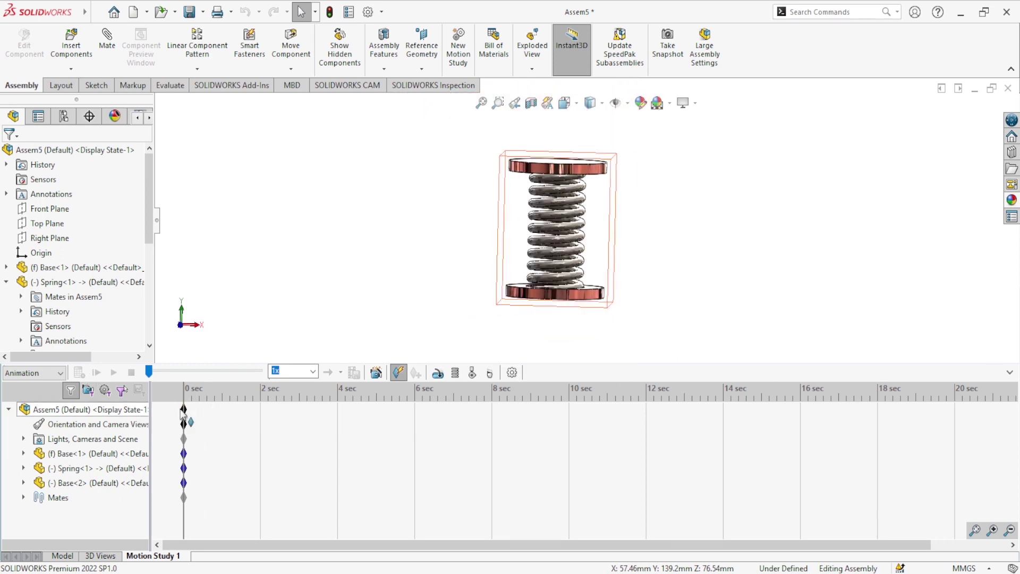
drag(184, 399, 303, 409)
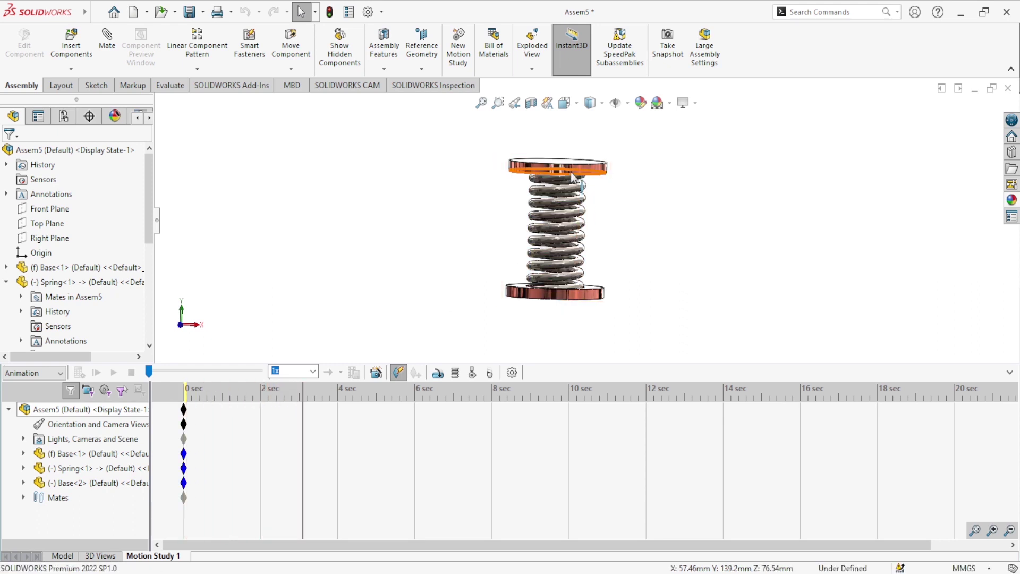
drag(582, 172, 598, 129)
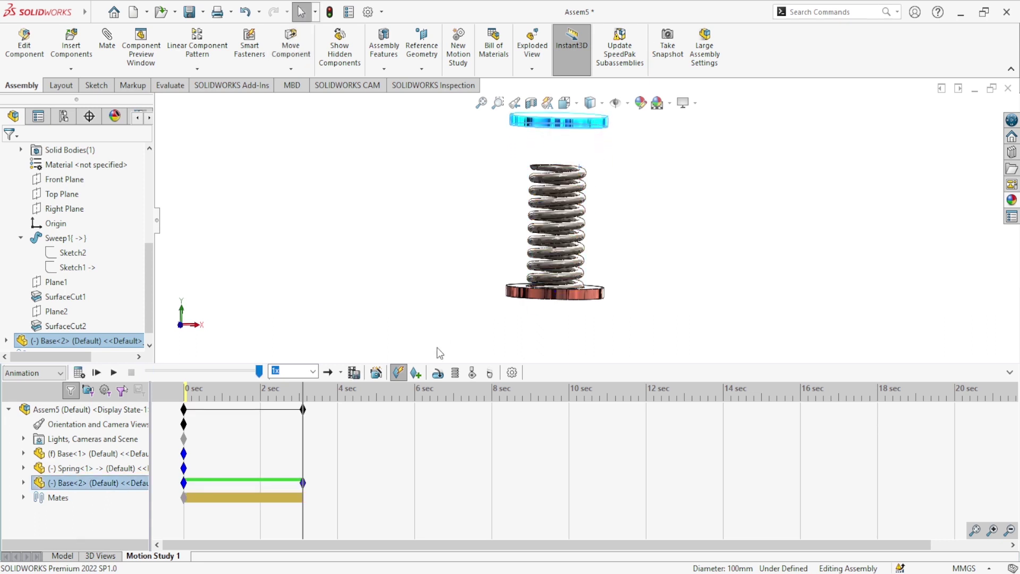
Step: Add keyframes lowering Base<2> at 6 s and lifting it again near 9.4 s
drag(302, 452, 418, 454)
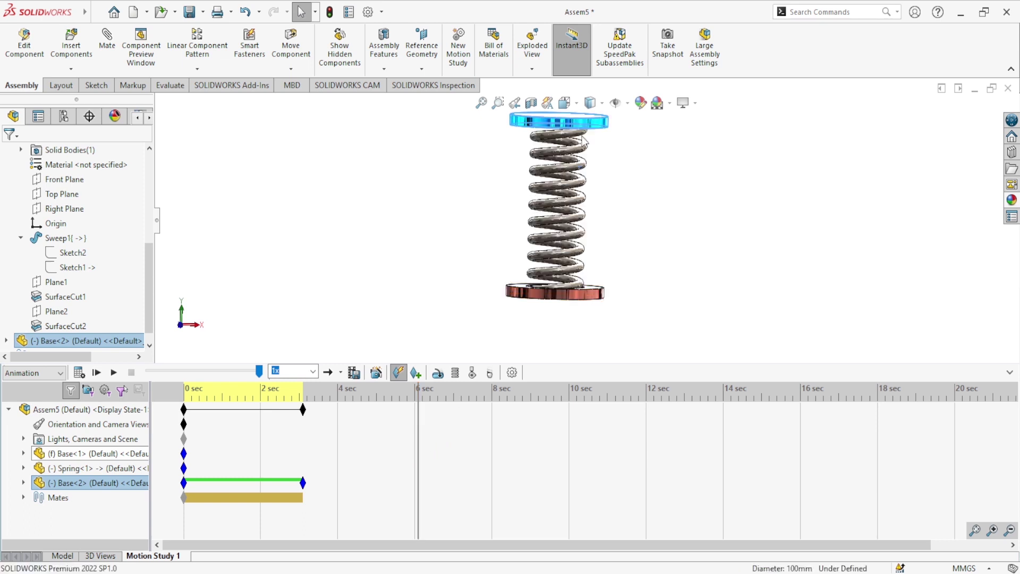
drag(587, 130, 580, 192)
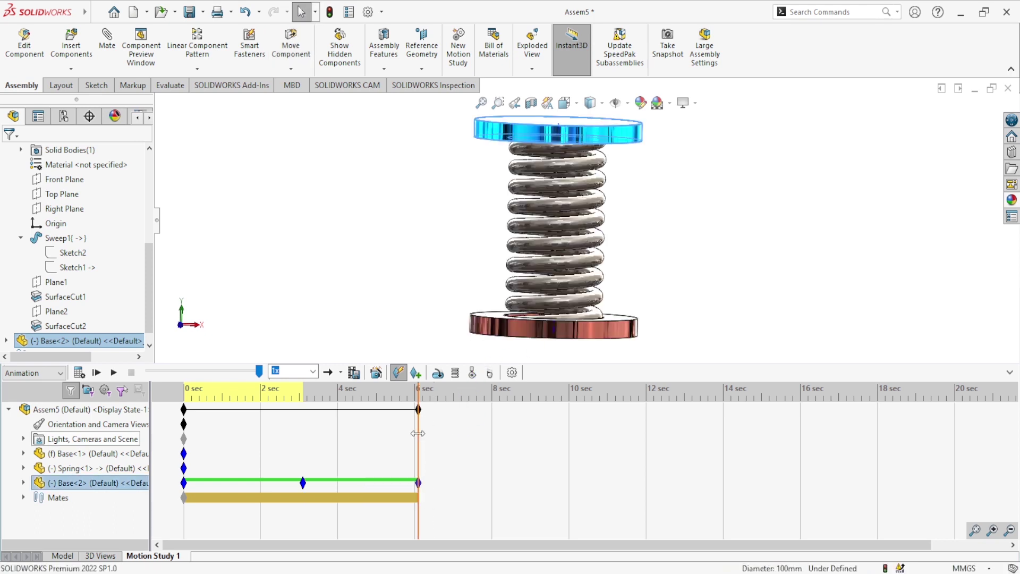
drag(419, 433, 547, 438)
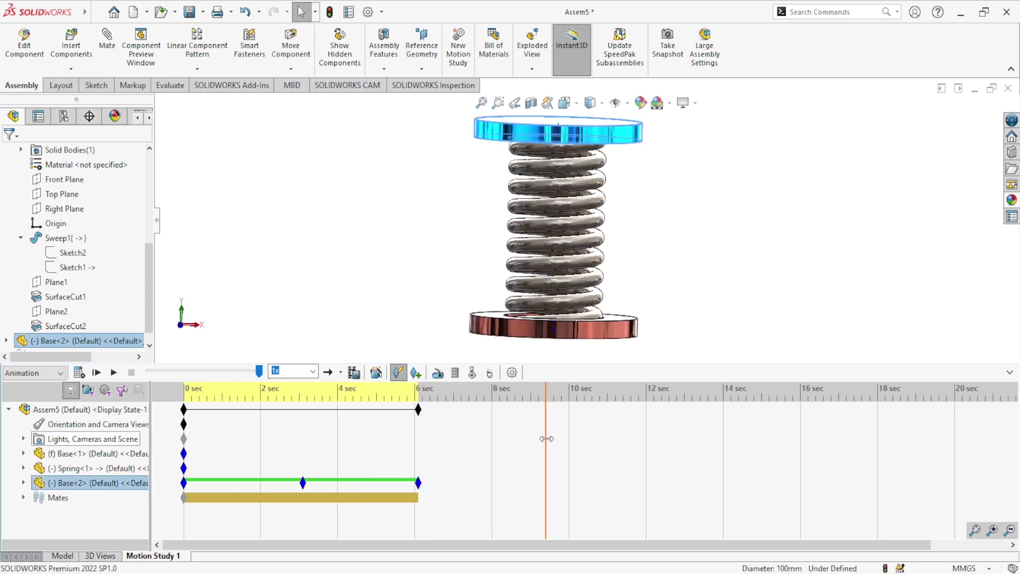
drag(605, 134, 603, 88)
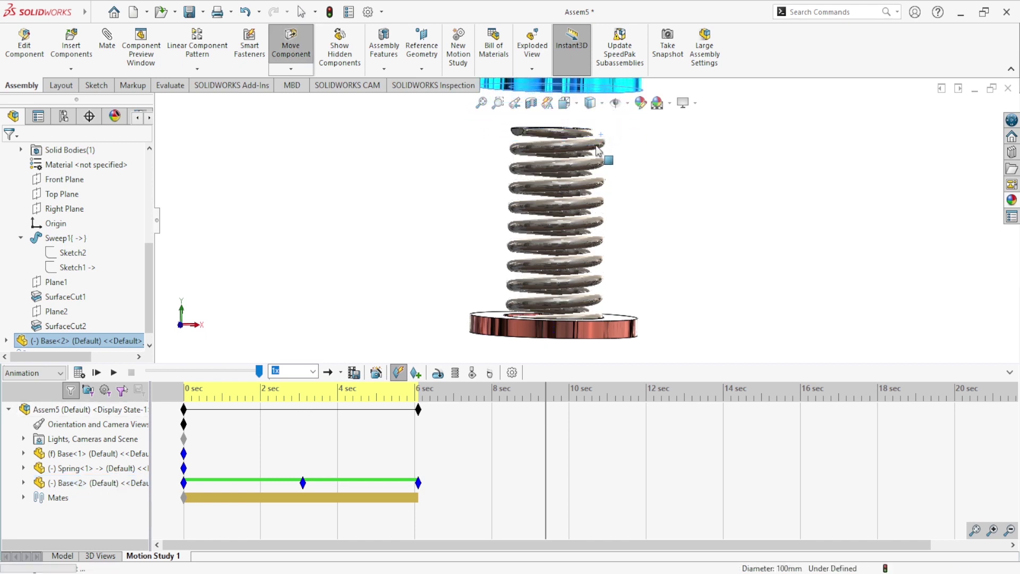
drag(597, 152, 607, 205)
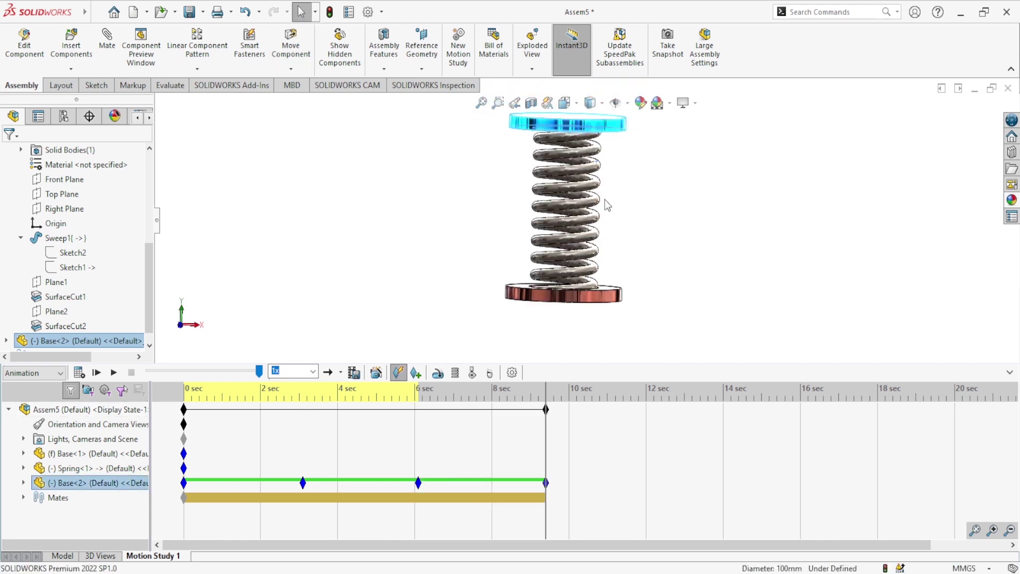
scroll(607, 206, up, 1)
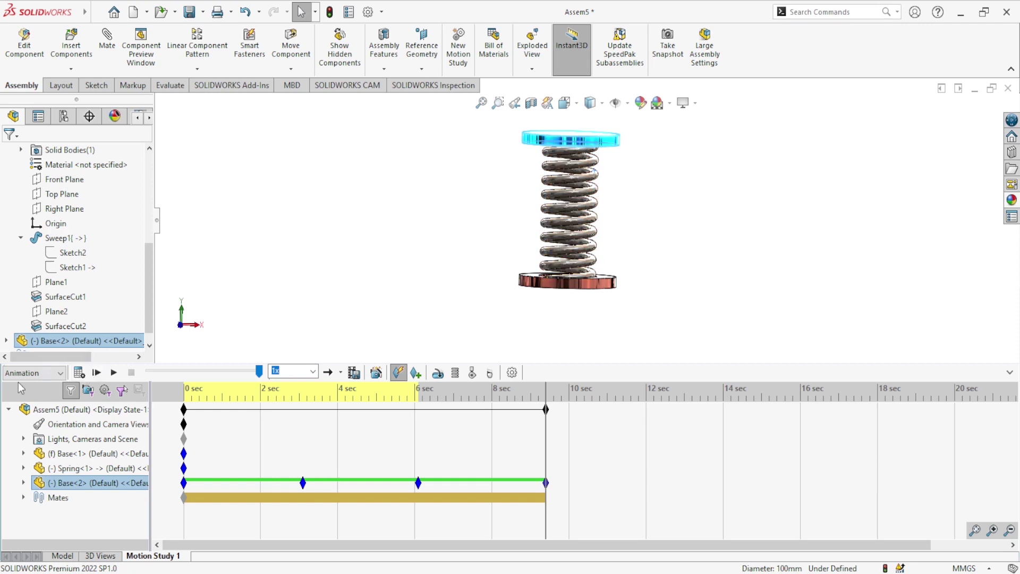
Step: Calculate the motion study, enlarge the graphics area, and play the spring animation
click(77, 375)
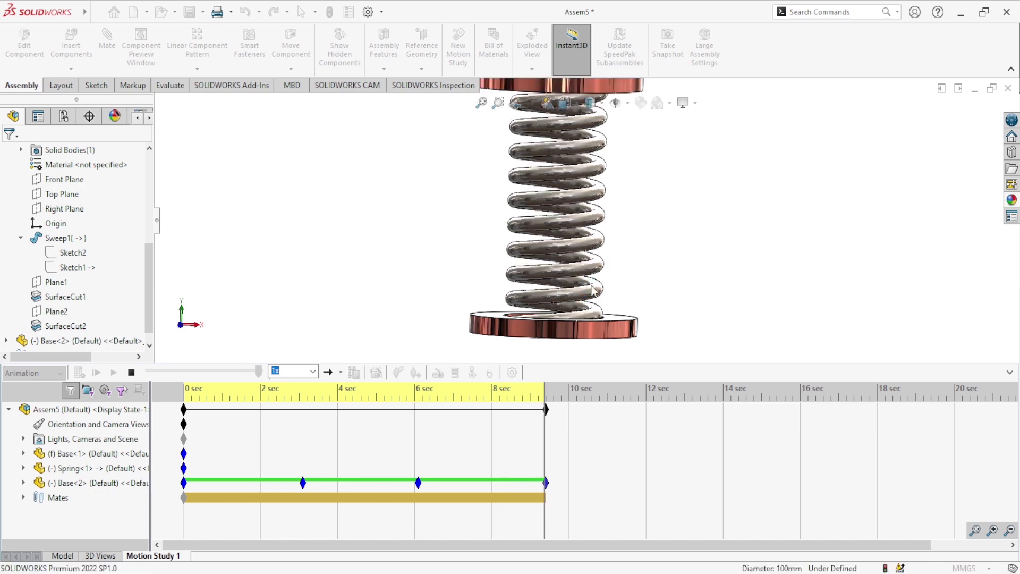
scroll(612, 245, up, 2)
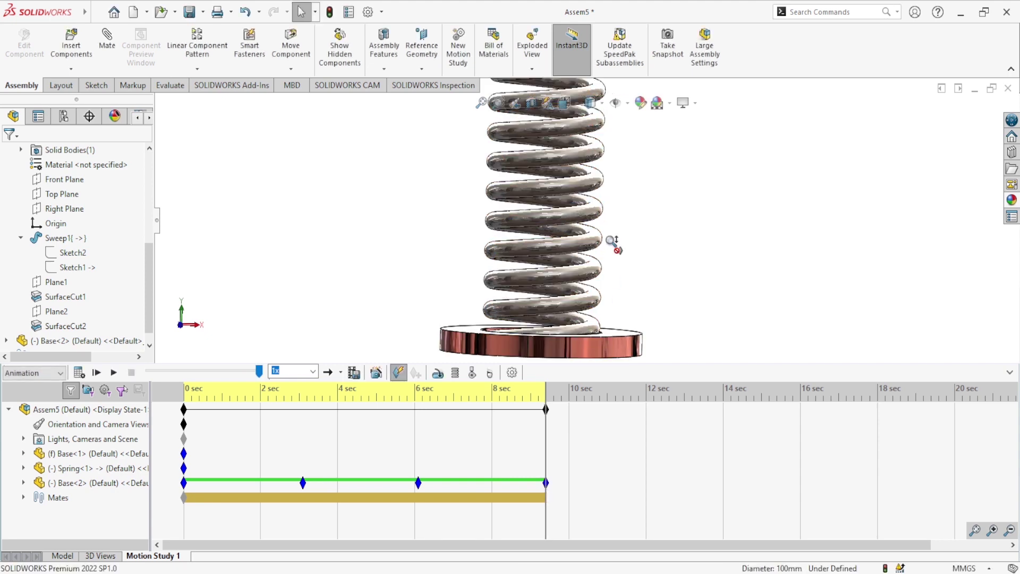
scroll(614, 240, up, 2)
scroll(616, 165, down, 1)
scroll(617, 171, down, 1)
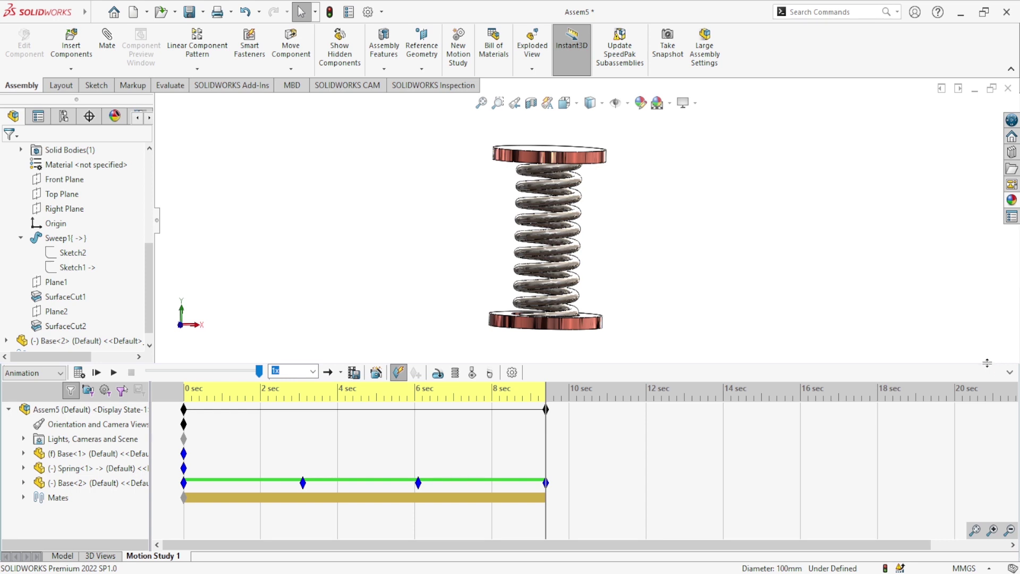
drag(988, 363, 797, 423)
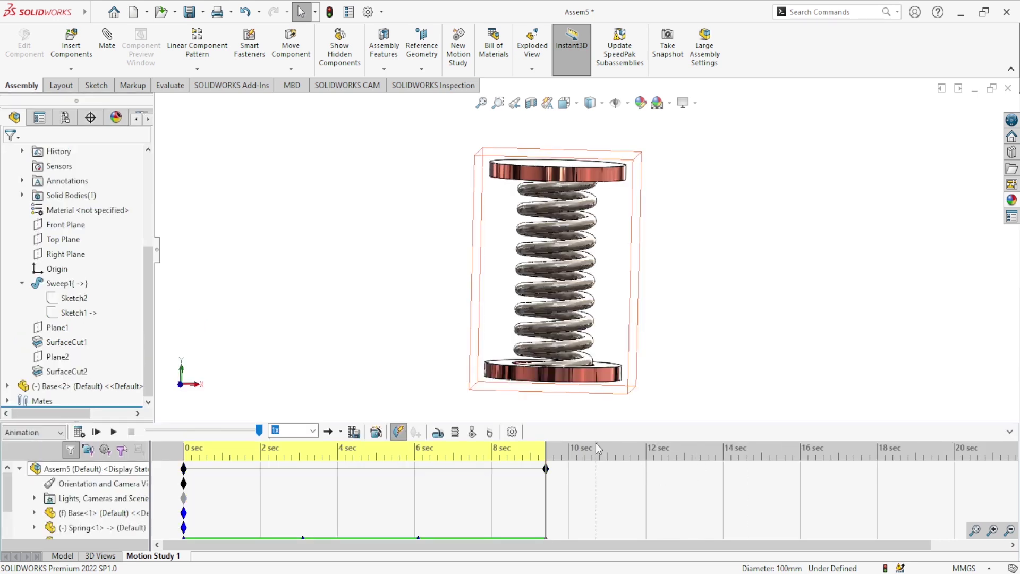
click(112, 431)
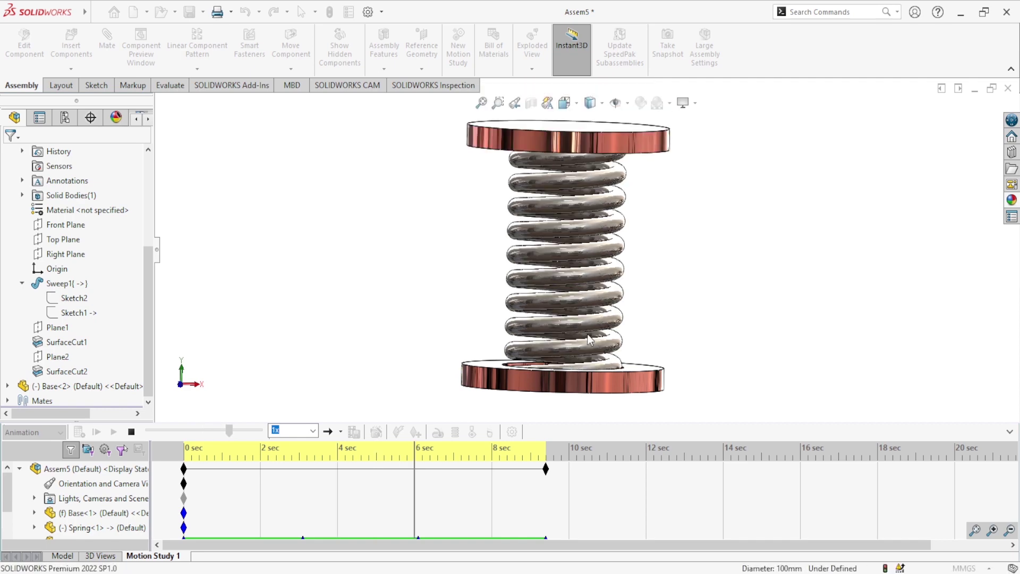
Step: Set the playback mode to Loop and replay the animation continuously
scroll(612, 305, up, 3)
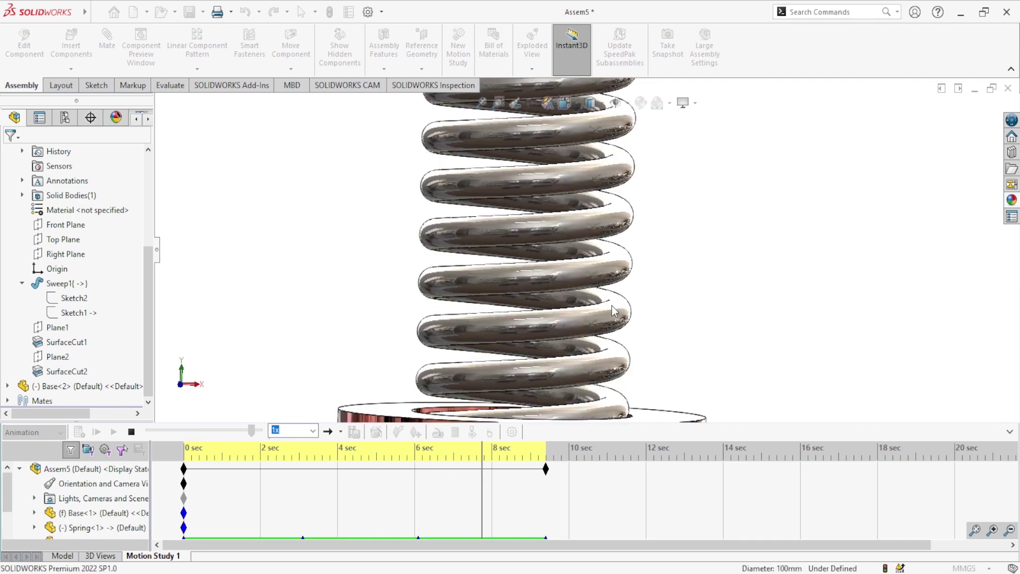
scroll(611, 305, up, 3)
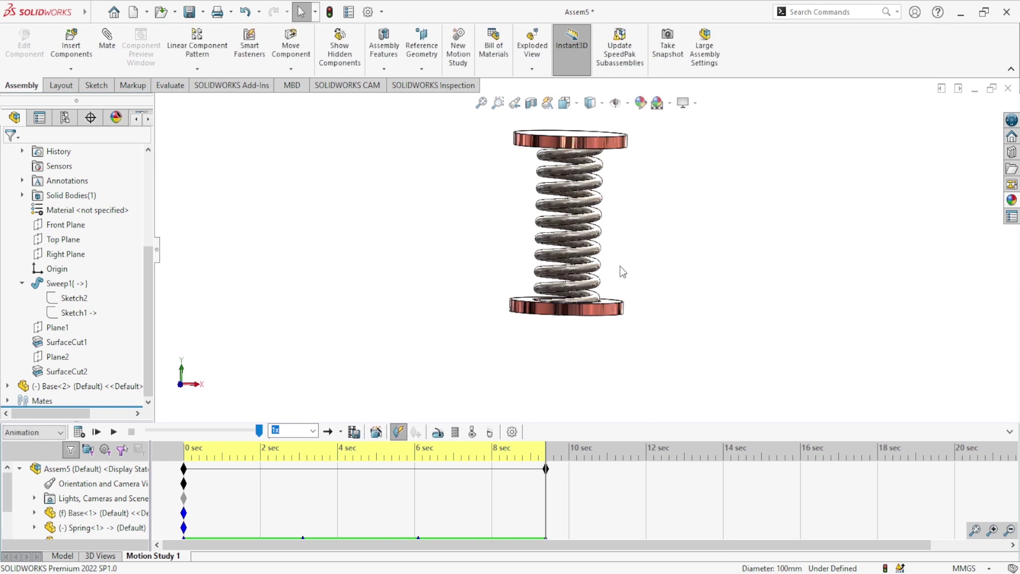
scroll(625, 175, down, 1)
scroll(625, 174, down, 1)
scroll(625, 174, down, 1)
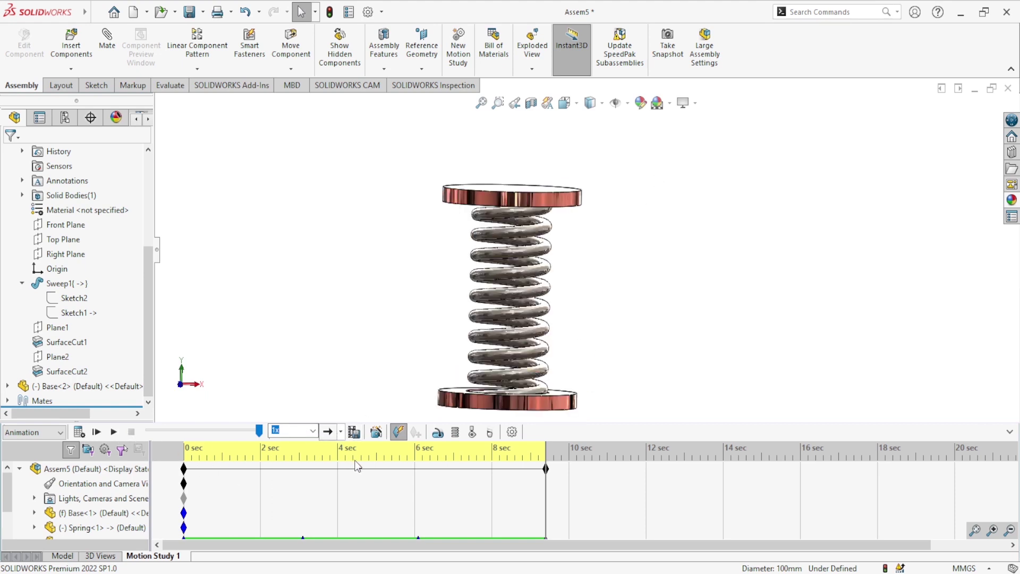
click(328, 431)
click(113, 433)
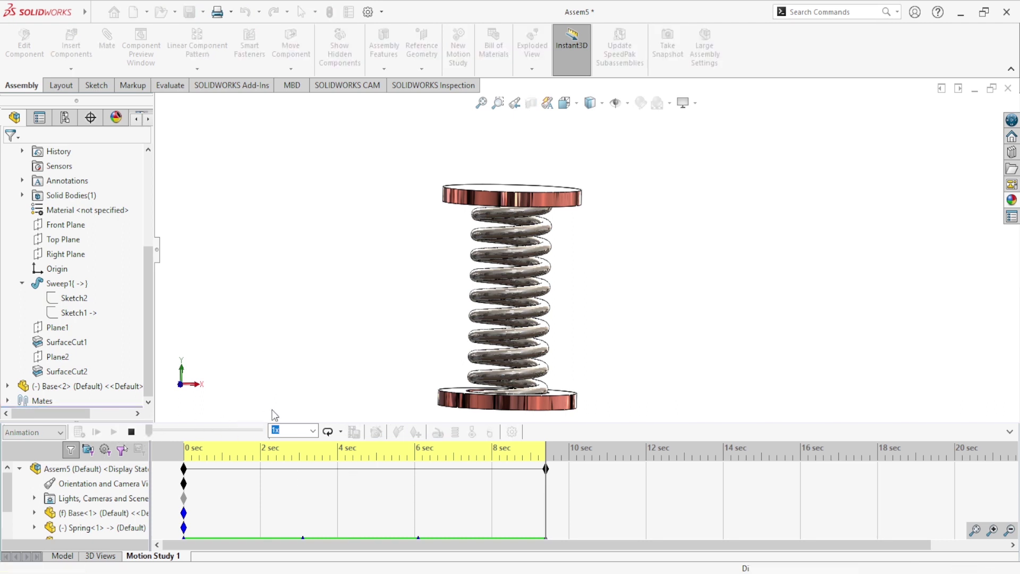